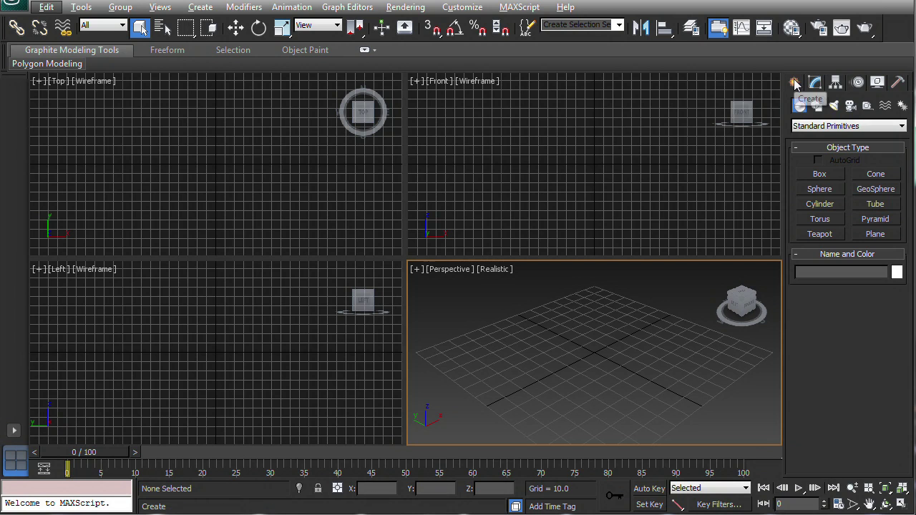
# - Create a text spline near the centre of the Perspective grid, maximize that viewport, and change the text to MEGA
pyautogui.click(819, 106)
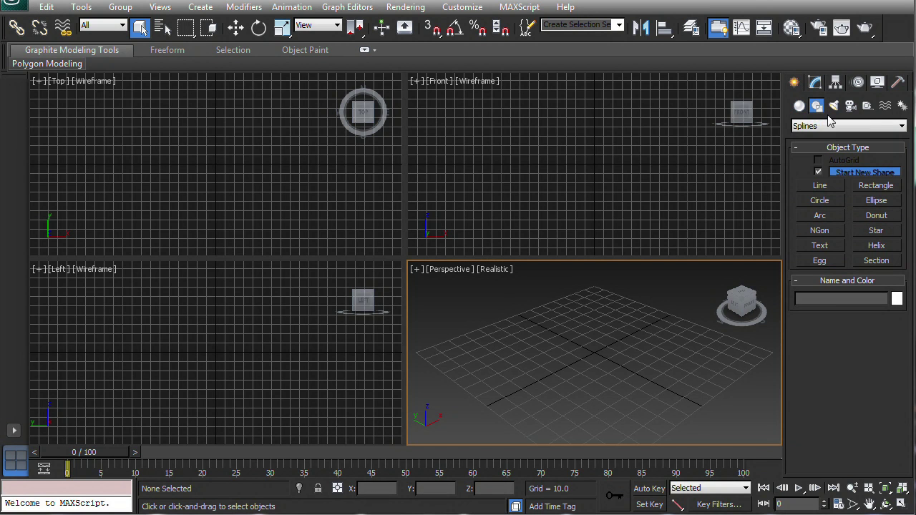
pyautogui.click(822, 245)
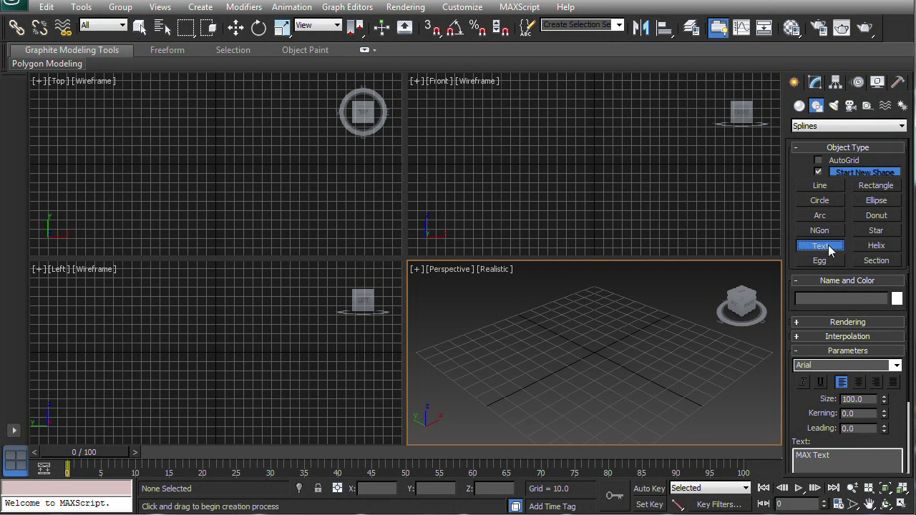
pyautogui.click(591, 358)
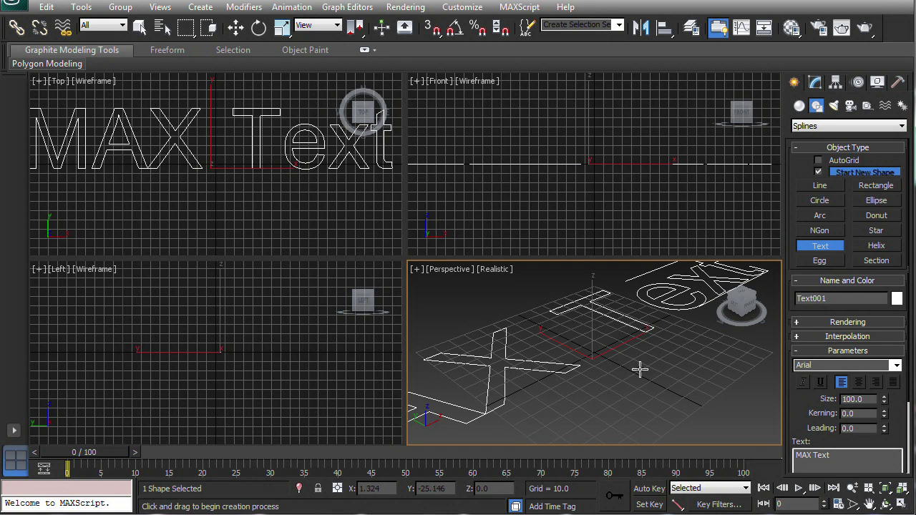
pyautogui.hotkey('alt', 'w')
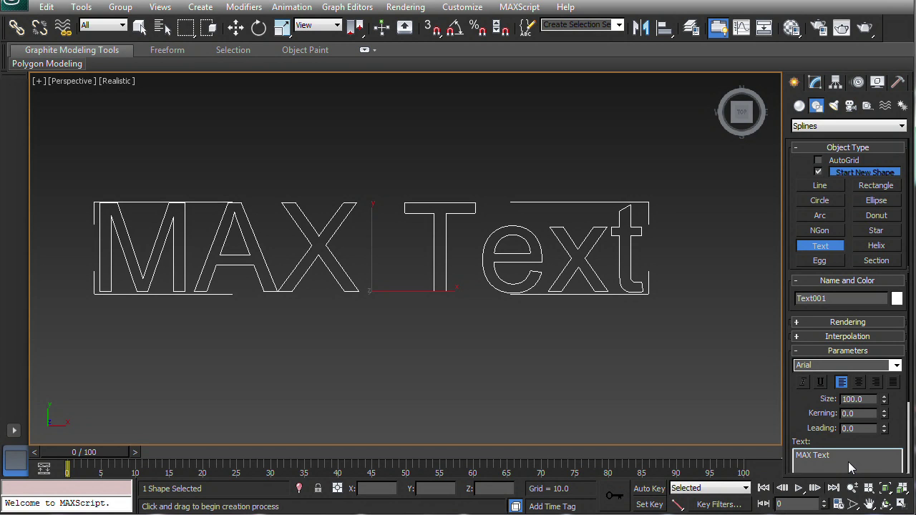
pyautogui.moveTo(850, 463); pyautogui.dragTo(784, 455)
pyautogui.write('MEGA')
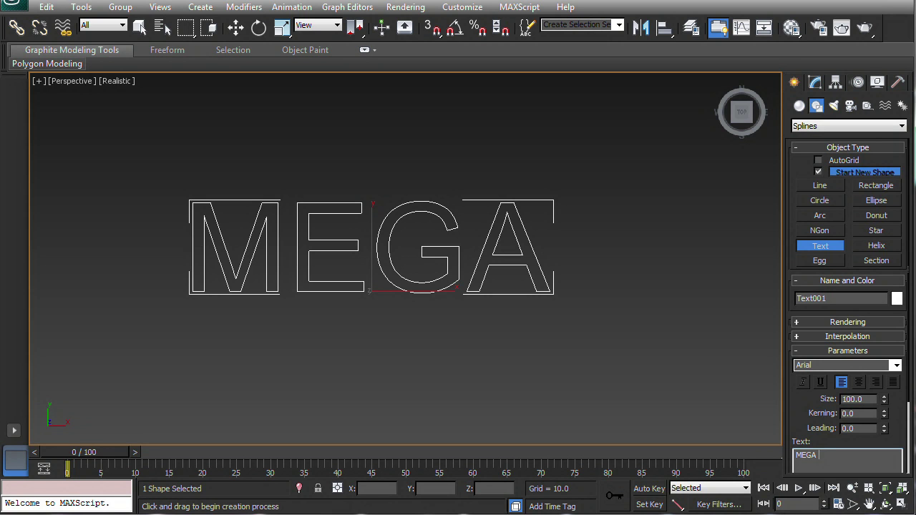
pyautogui.write('BAlls')
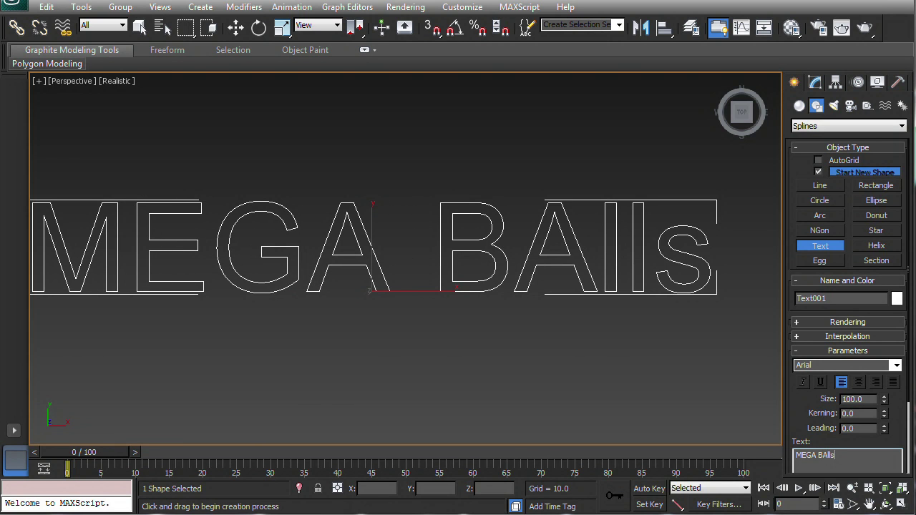
pyautogui.press('BackSpace')
pyautogui.press('BackSpace')
pyautogui.press('BackSpace')
pyautogui.press('BackSpace')
pyautogui.press('BackSpace')
pyautogui.press('BackSpace')
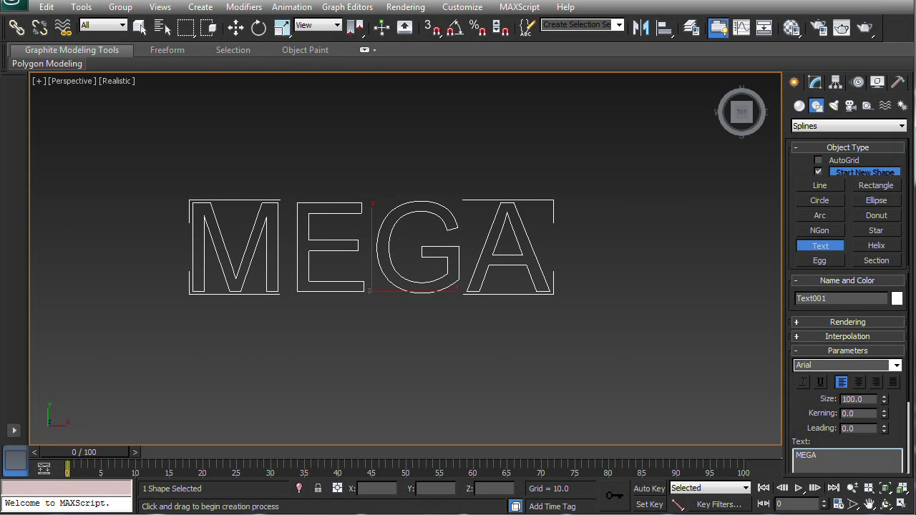
# - Insert an O before MEGA so the text reads OMEGA
pyautogui.write('O')
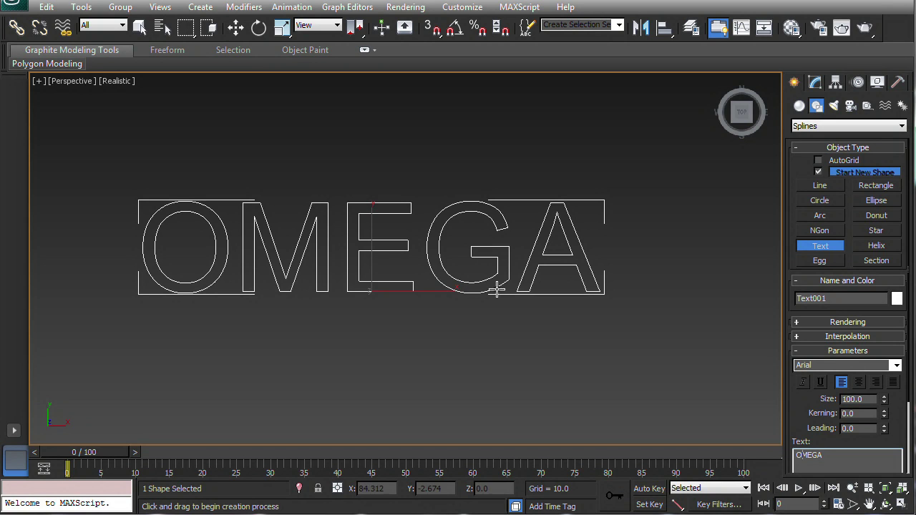
pyautogui.moveTo(434, 291); pyautogui.dragTo(465, 315, button='middle')
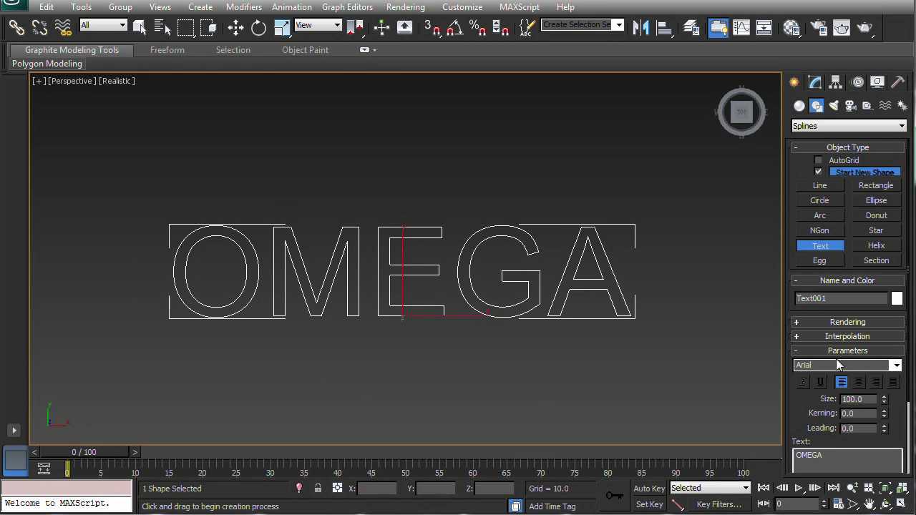
# - Try other fonts on the OMEGA text, including Arial Narrow Bold, BankGothic Md BT Medium, Blackadder ITC and Chiller
pyautogui.click(823, 365)
pyautogui.press('Down')
pyautogui.press('Down')
pyautogui.press('Down')
pyautogui.press('Down')
pyautogui.press('Down')
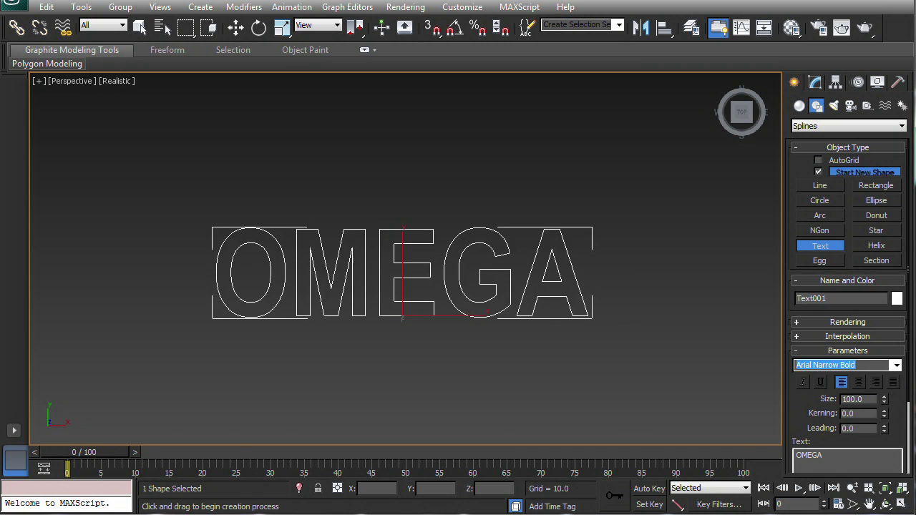
pyautogui.press('Down')
pyautogui.press('Down')
pyautogui.press('Down')
pyautogui.press('Down')
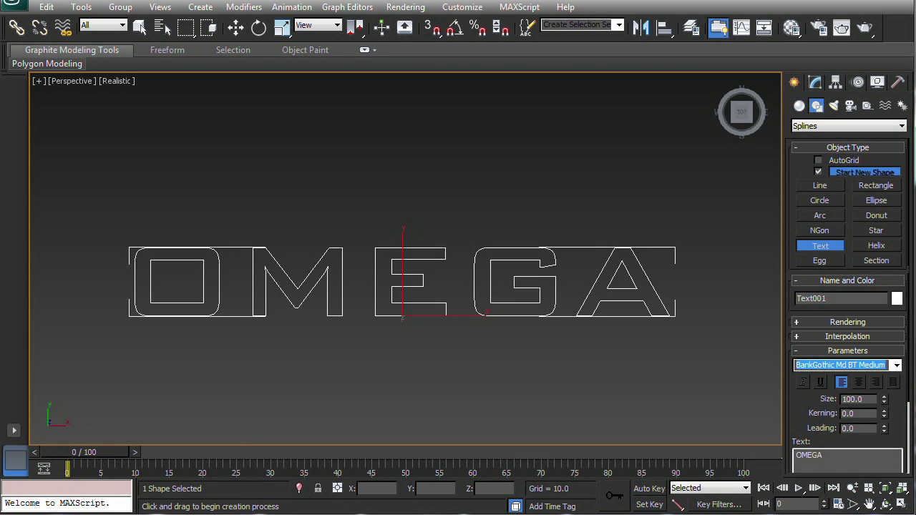
pyautogui.press('Down')
pyautogui.press('Down')
pyautogui.press('Down')
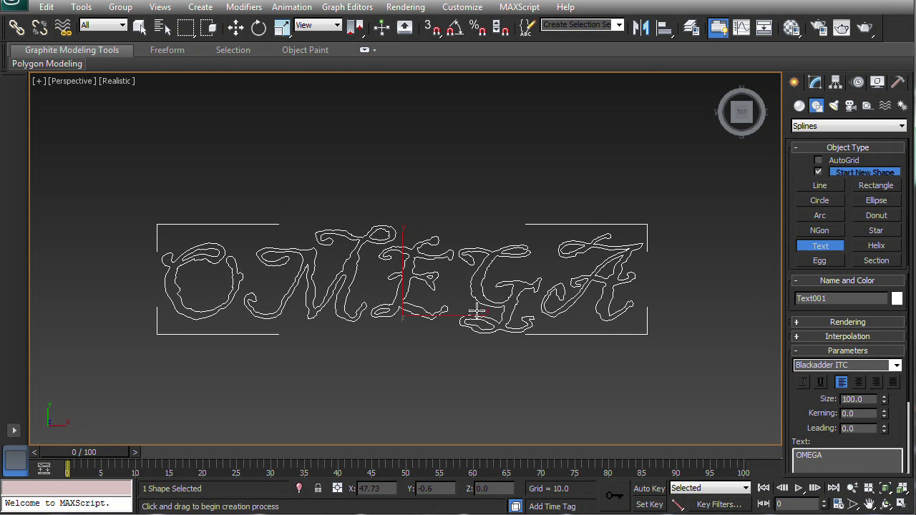
pyautogui.scroll(2, 405, 259)
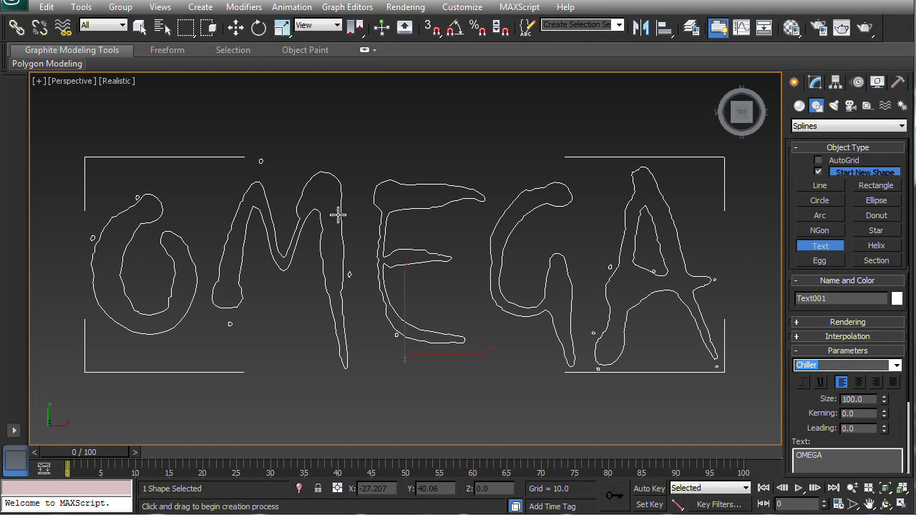
# - Set the OMEGA text's font to BankGothic Bold
pyautogui.click(895, 366)
pyautogui.moveTo(899, 172); pyautogui.dragTo(894, 118)
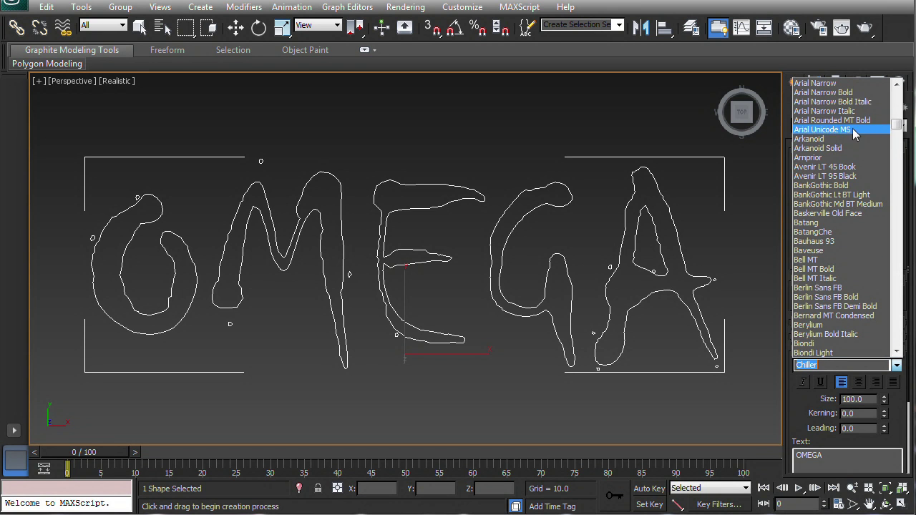
pyautogui.click(837, 193)
pyautogui.scroll(-4, 460, 269)
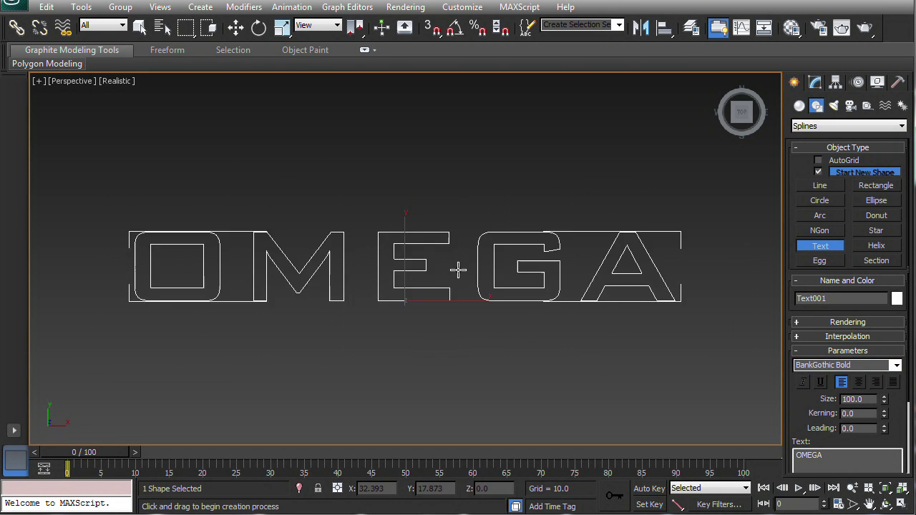
pyautogui.scroll(2, 486, 265)
pyautogui.scroll(-2, 486, 266)
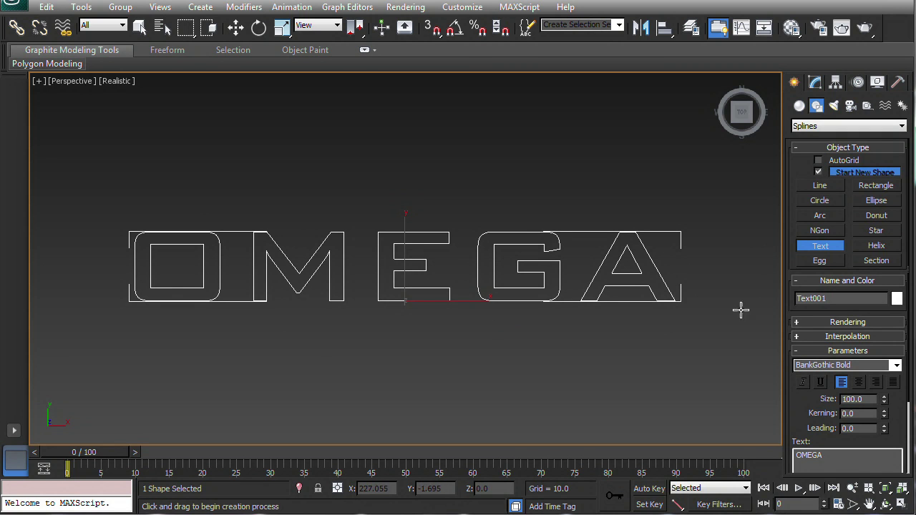
# - Tighten the OMEGA text's kerning to -10.92 and end the Text creation tool
pyautogui.moveTo(810, 406); pyautogui.dragTo(808, 316)
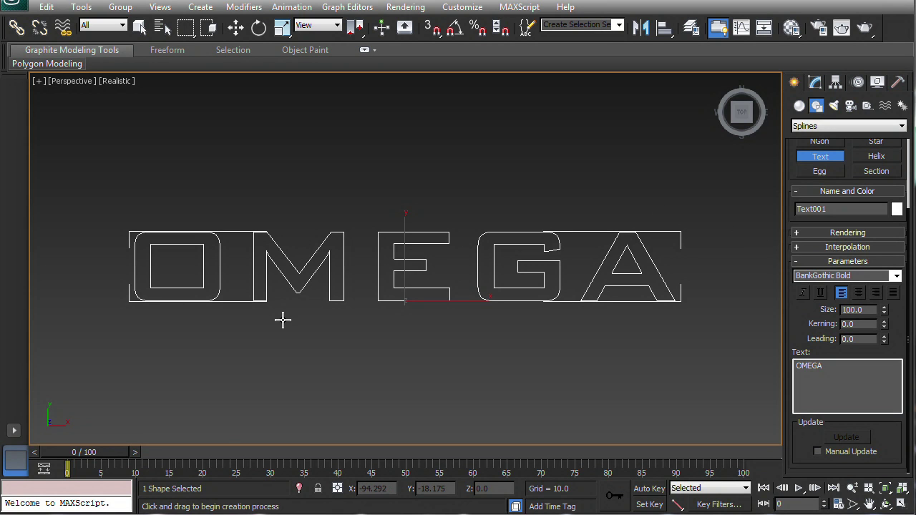
pyautogui.moveTo(884, 323)
pyautogui.mouseDown()
pyautogui.moveTo(884, 486)
pyautogui.moveTo(846, 24)
pyautogui.moveTo(846, 93)
pyautogui.moveTo(895, 324)
pyautogui.mouseUp()
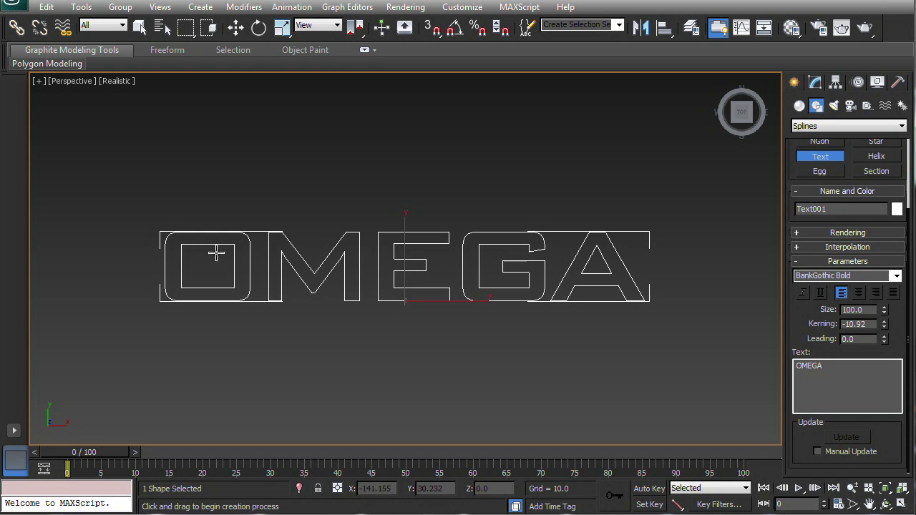
pyautogui.moveTo(885, 324); pyautogui.dragTo(838, 506)
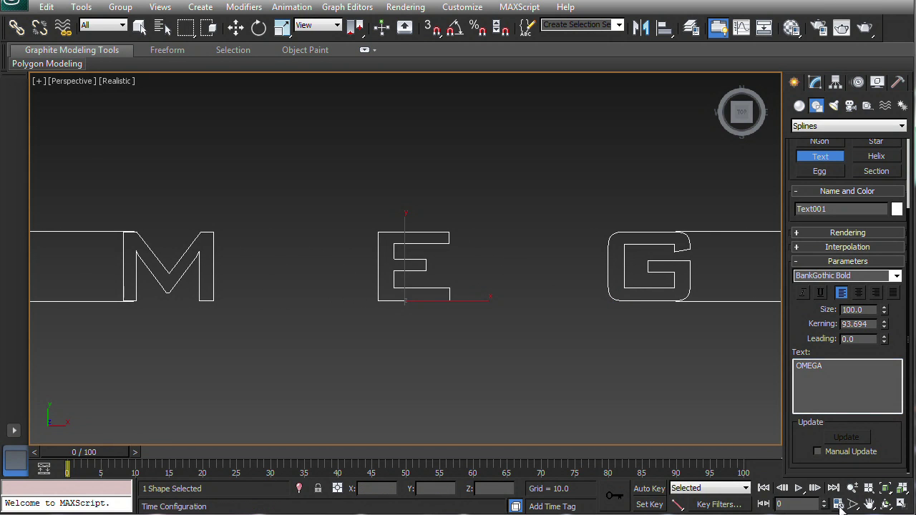
pyautogui.hotkey('ctrl', 'z')
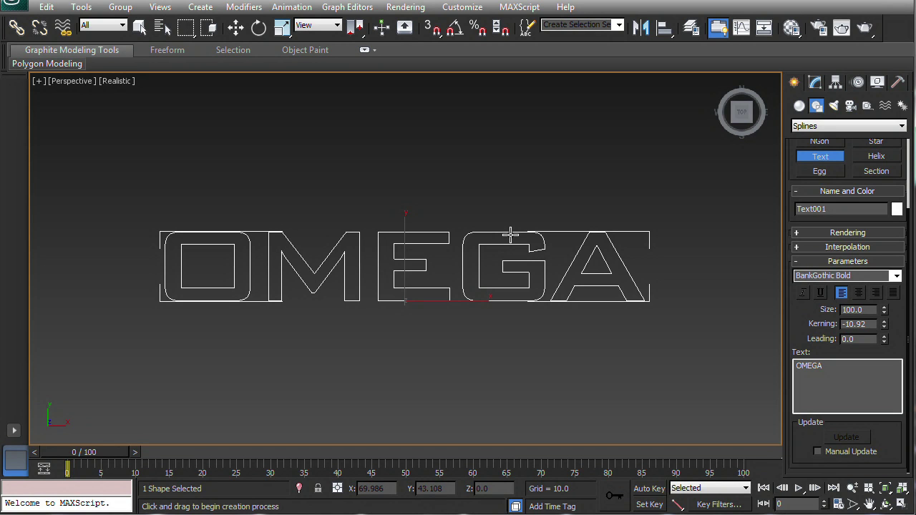
pyautogui.rightClick(407, 298)
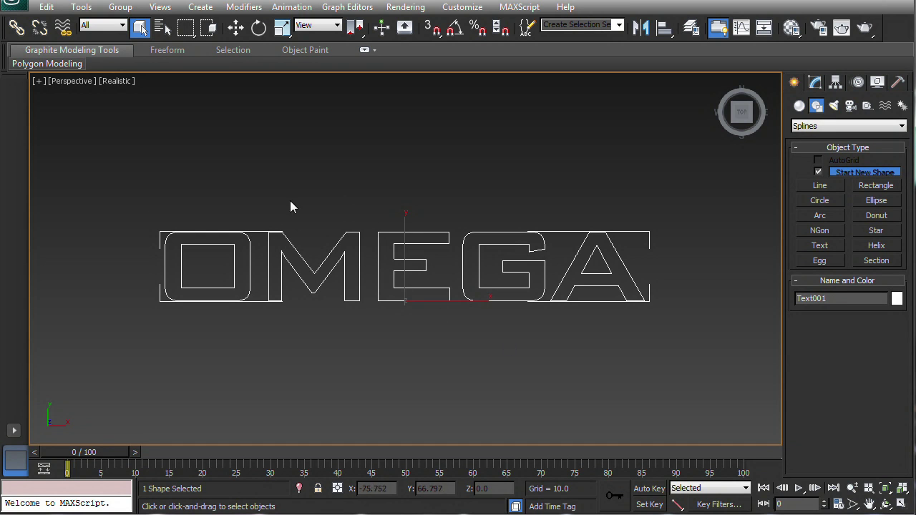
# - Apply a Bevel modifier to the OMEGA text and switch the Perspective viewport to Shaded display
pyautogui.moveTo(126, 194); pyautogui.dragTo(294, 276)
pyautogui.click(815, 84)
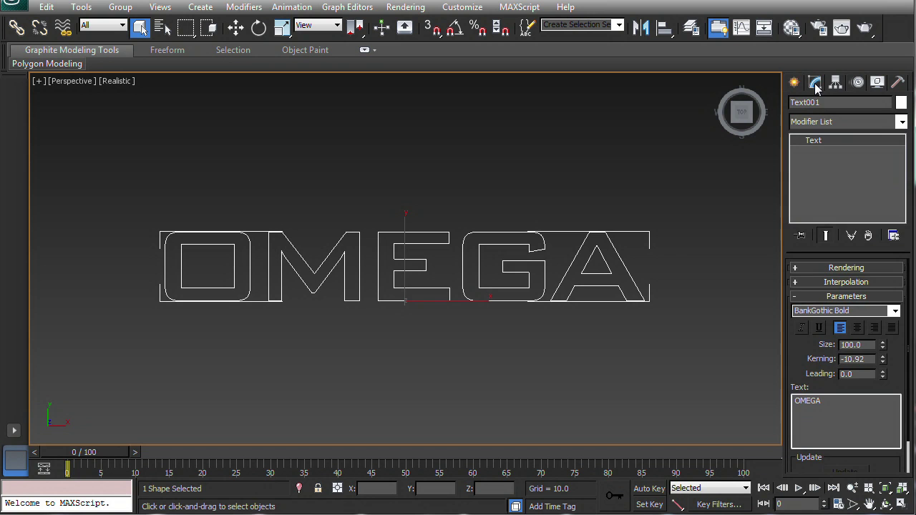
pyautogui.click(901, 122)
pyautogui.scroll(-5, 823, 215)
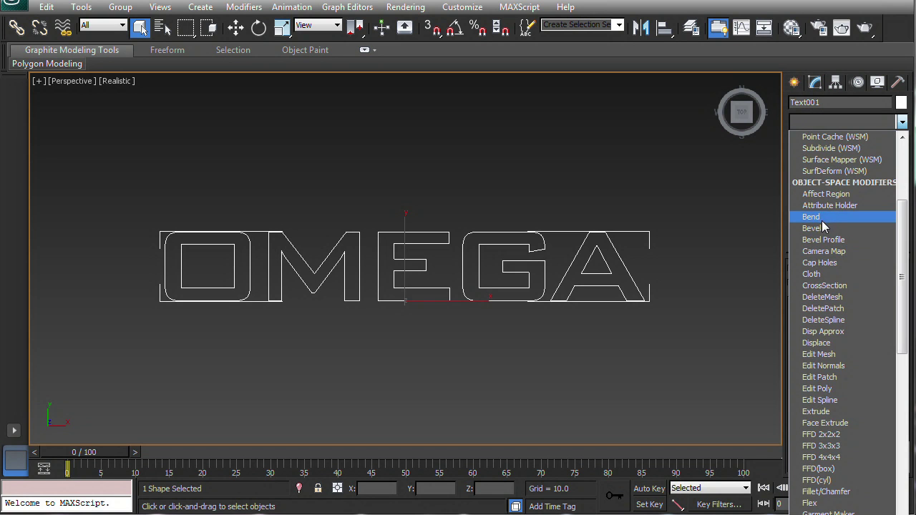
pyautogui.click(827, 229)
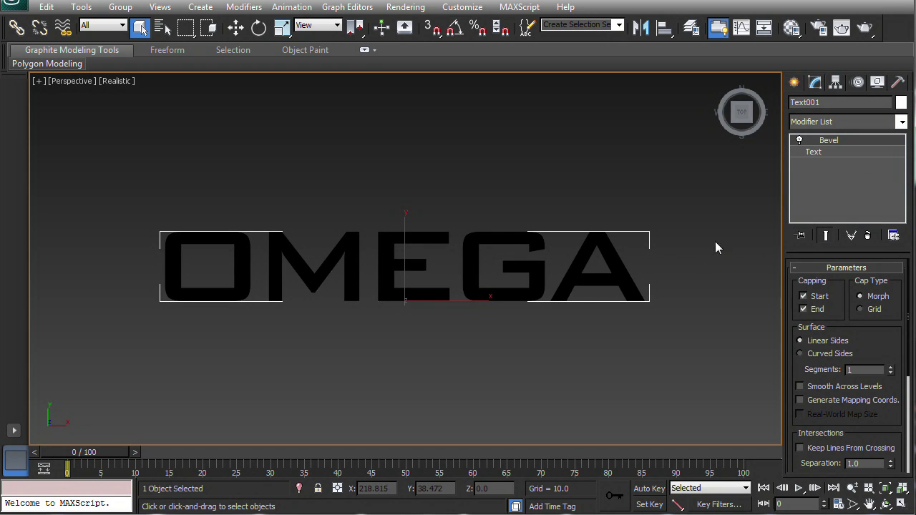
pyautogui.click(117, 81)
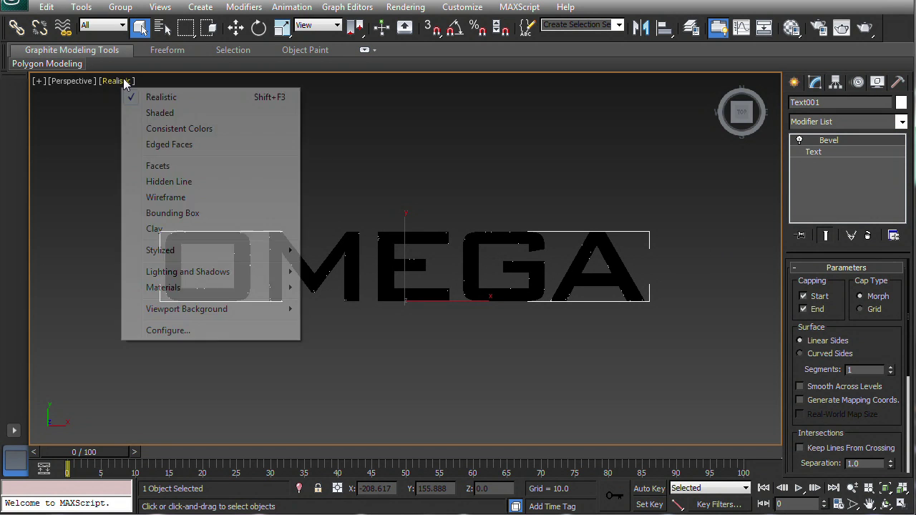
pyautogui.click(164, 114)
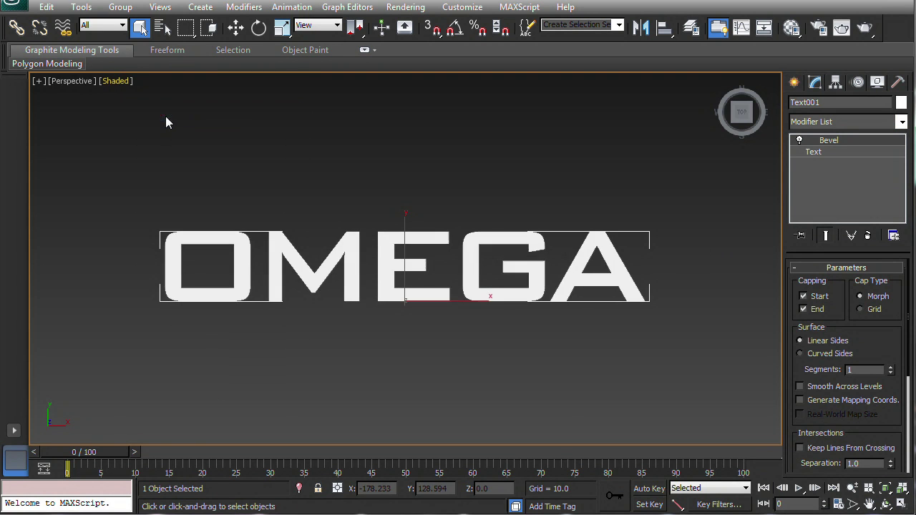
# - Give the bevelled text depth by setting the Level 1 height to 17.5
pyautogui.keyDown('alt'); pyautogui.moveTo(534, 207); pyautogui.dragTo(591, 115, button='middle'); pyautogui.keyUp('alt')
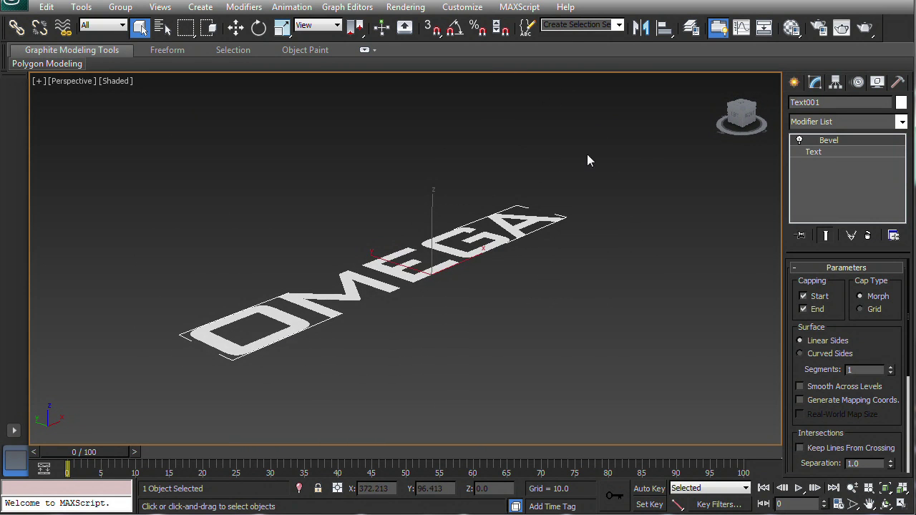
pyautogui.scroll(2, 591, 115)
pyautogui.moveTo(653, 184); pyautogui.dragTo(636, 184, button='middle')
pyautogui.moveTo(867, 493); pyautogui.dragTo(868, 319)
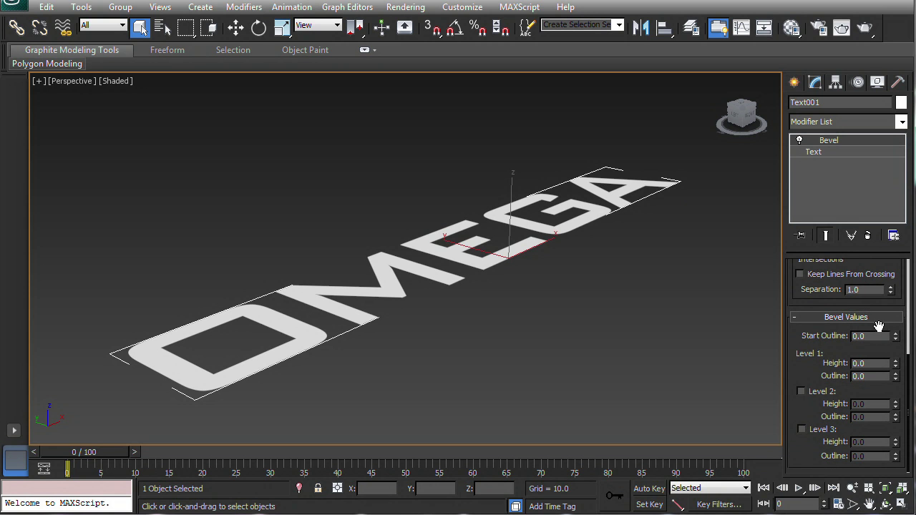
pyautogui.moveTo(895, 365); pyautogui.dragTo(898, 346)
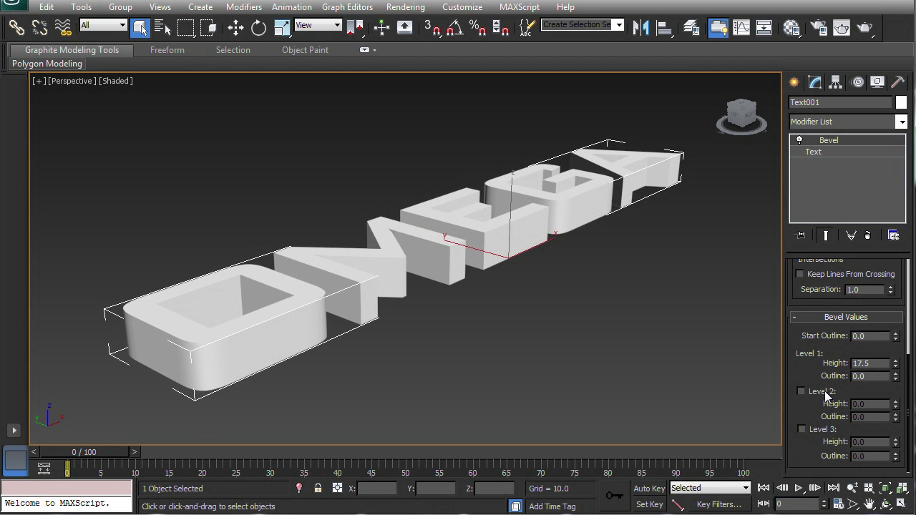
# - Render a test image of the extruded text from a closer perspective view, then close the rendered frame
pyautogui.scroll(3, 515, 272)
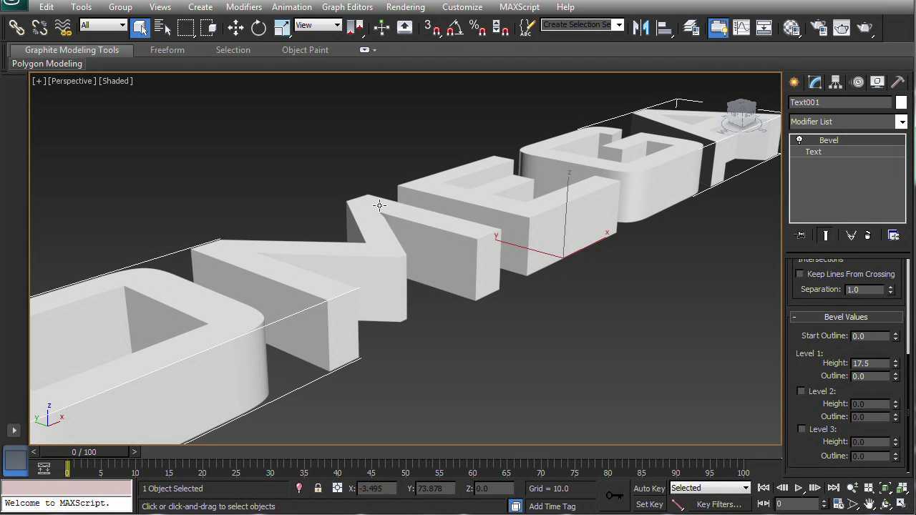
pyautogui.click(865, 29)
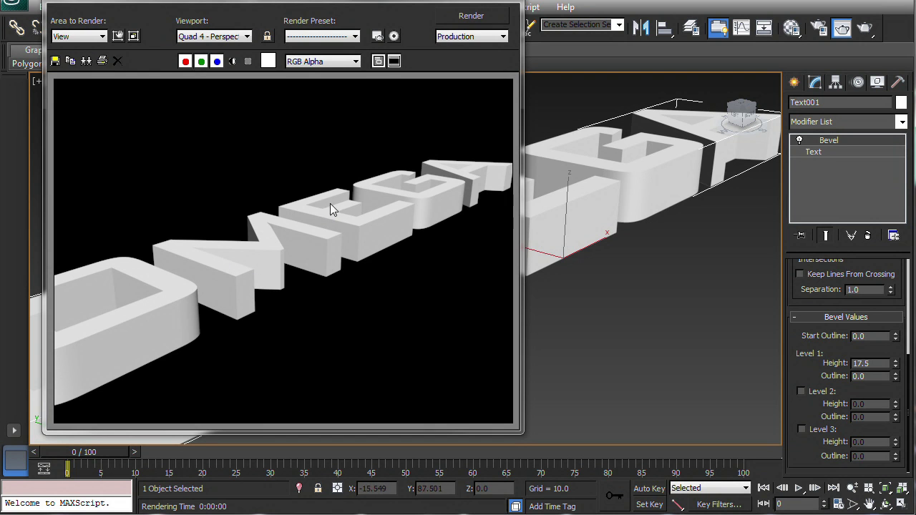
pyautogui.click(506, 1)
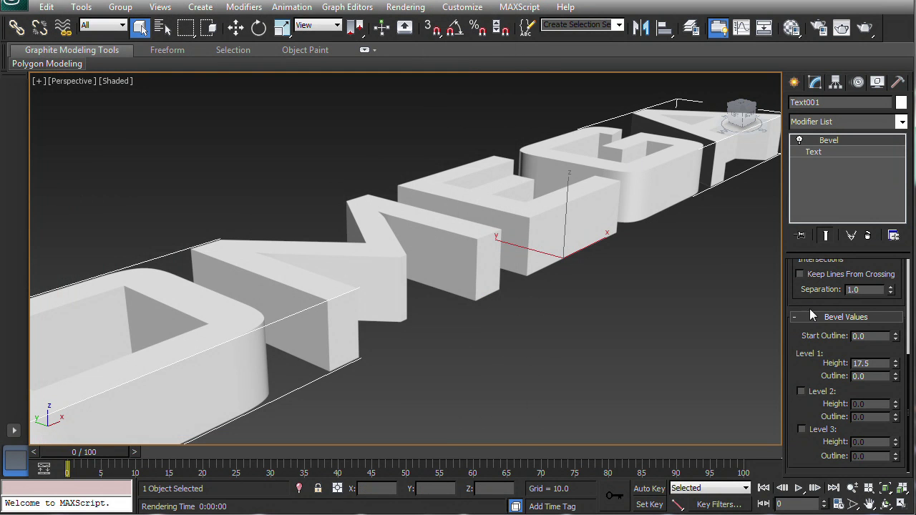
# - Enable bevel Level 2 and set its height to 0.5 and its outline to -0.4 for chamfered letter edges
pyautogui.click(800, 392)
pyautogui.click(896, 402)
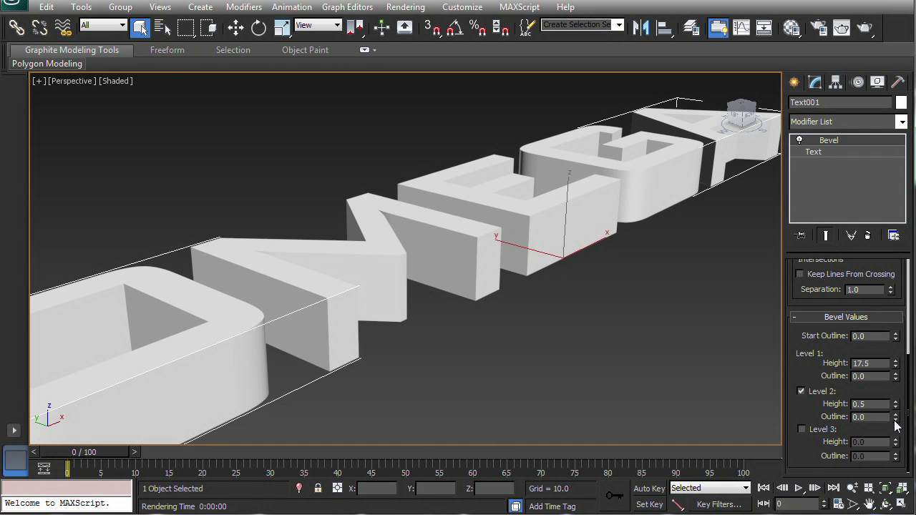
pyautogui.moveTo(896, 420); pyautogui.dragTo(895, 436)
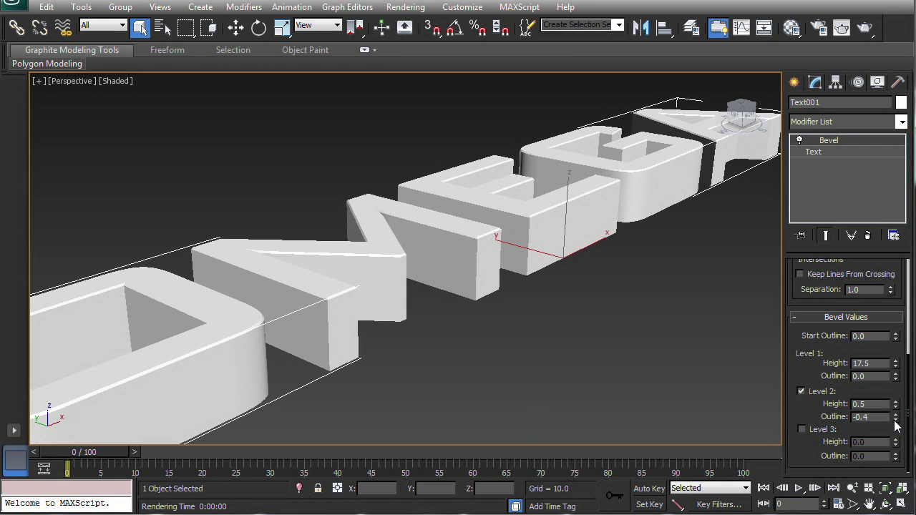
pyautogui.scroll(5, 615, 331)
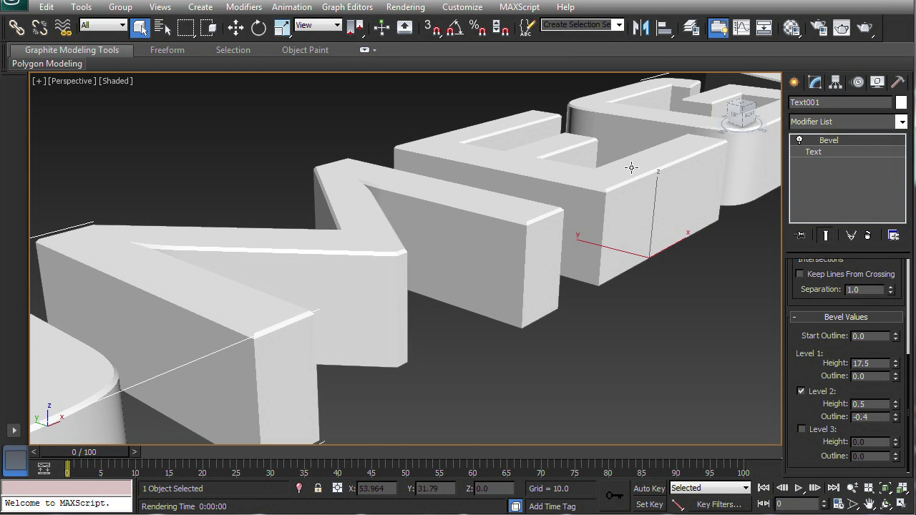
# - Set the Level 2 bevel height to 1.0 and outline to -0.8, and check the wider chamfer in a test render
pyautogui.click(897, 402)
pyautogui.click(895, 420)
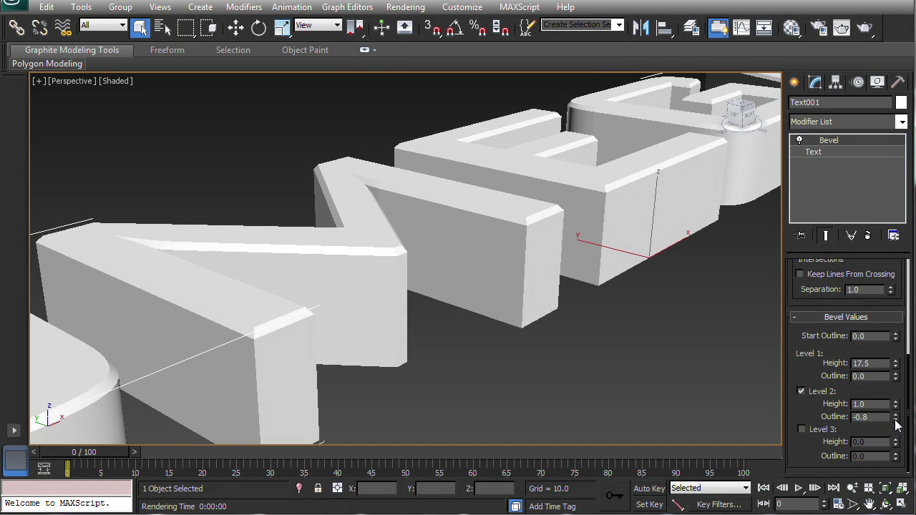
pyautogui.click(728, 101)
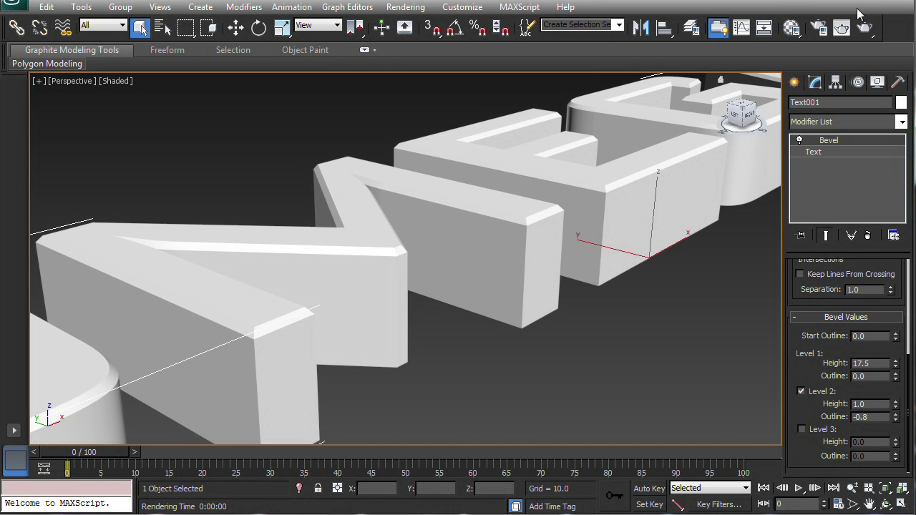
pyautogui.click(865, 27)
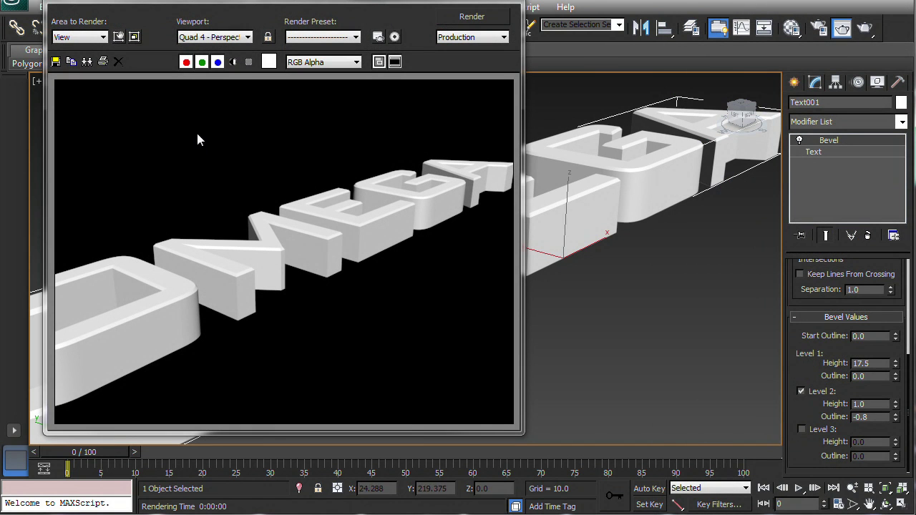
pyautogui.click(502, 7)
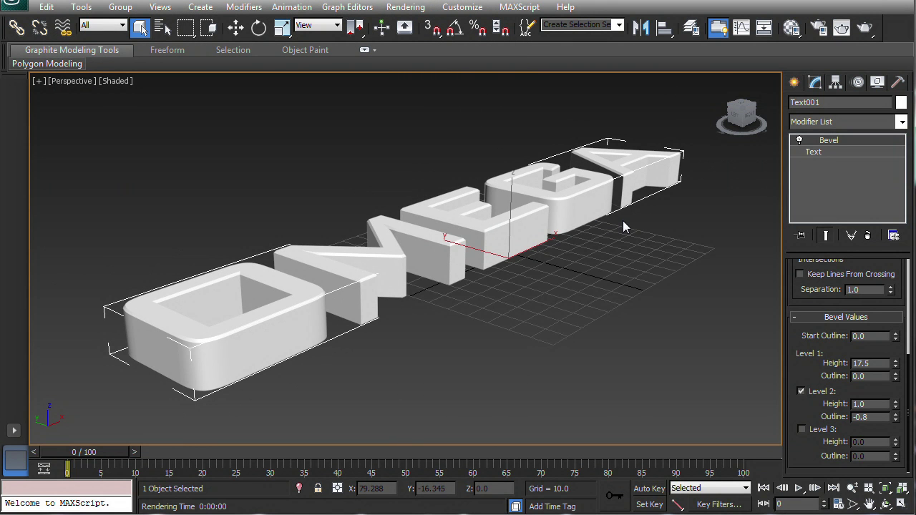
# - Rotate the OMEGA text upright with angle snap on and move it to about X -0.09, Y -4.39
pyautogui.press('e')
pyautogui.moveTo(514, 209); pyautogui.dragTo(547, 259)
pyautogui.press('a')
pyautogui.keyDown('alt'); pyautogui.moveTo(547, 259); pyautogui.dragTo(475, 267, button='middle'); pyautogui.keyUp('alt')
pyautogui.press('w')
pyautogui.moveTo(466, 267); pyautogui.dragTo(480, 279)
pyautogui.click(456, 322)
pyautogui.scroll(-3, 457, 322)
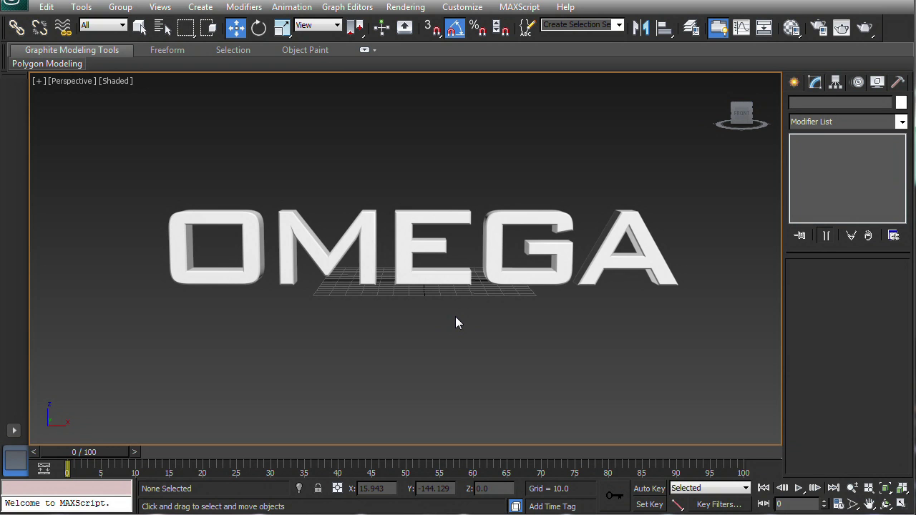
# - Assign NVIDIA mental ray as the production renderer and close the render setup
pyautogui.click(819, 29)
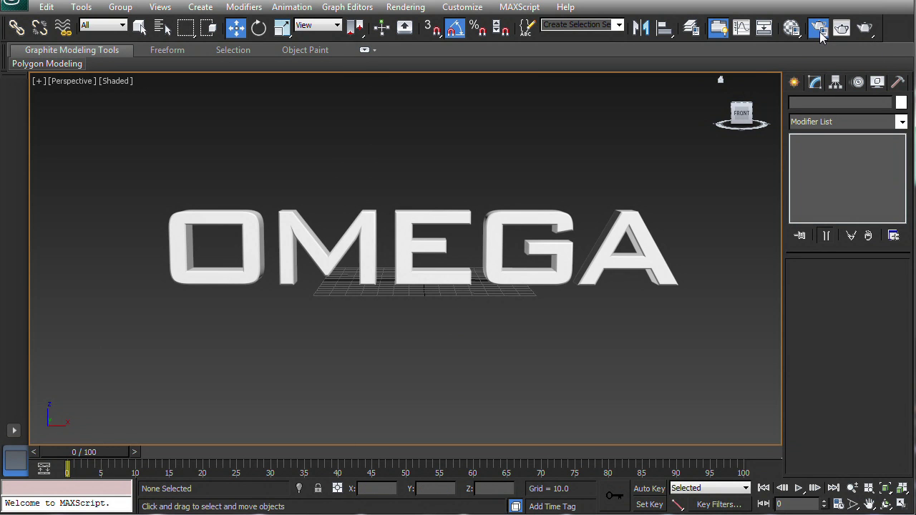
pyautogui.moveTo(292, 310); pyautogui.dragTo(293, 100)
pyautogui.click(228, 440)
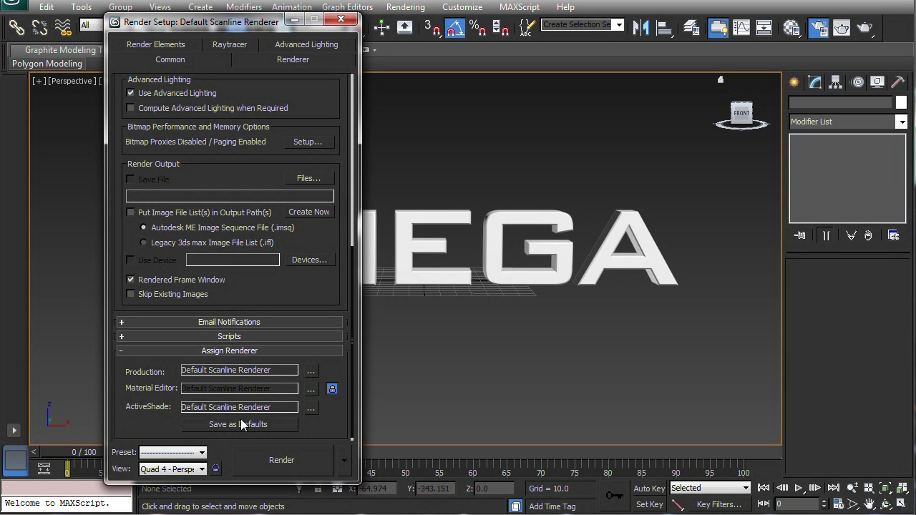
pyautogui.click(310, 370)
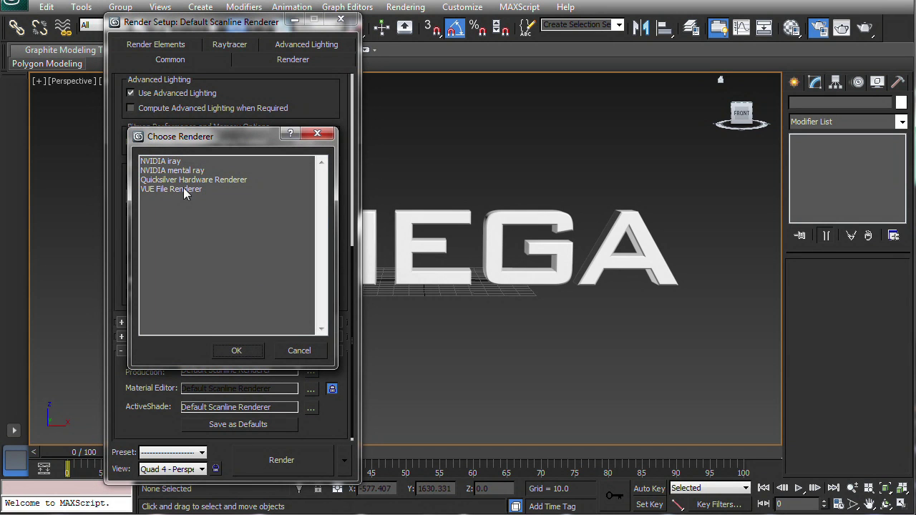
pyautogui.click(173, 171)
pyautogui.click(252, 348)
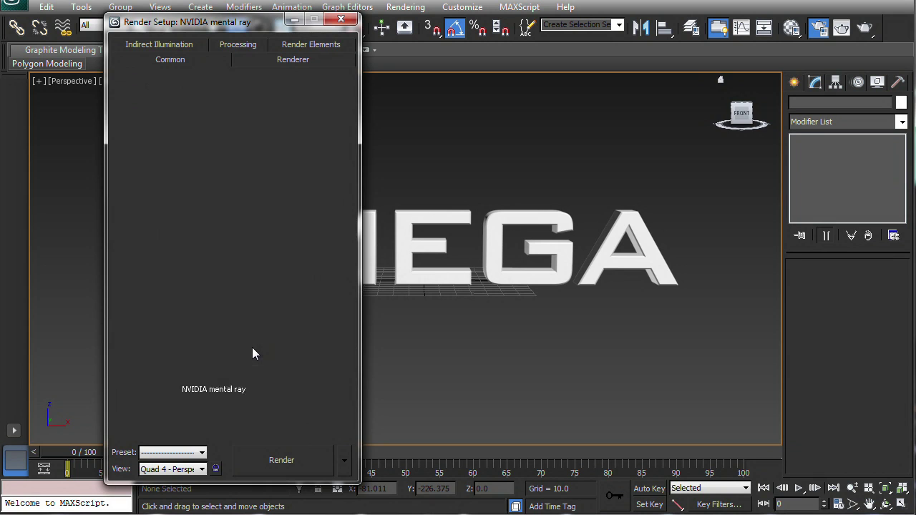
pyautogui.click(340, 20)
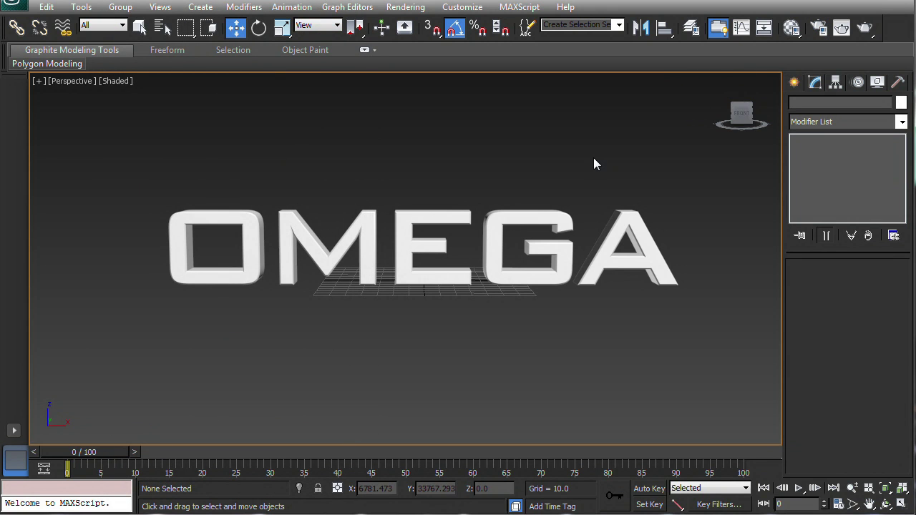
# - Switch the material editor to compact mode and assign the first sample material to the OMEGA text
pyautogui.click(791, 29)
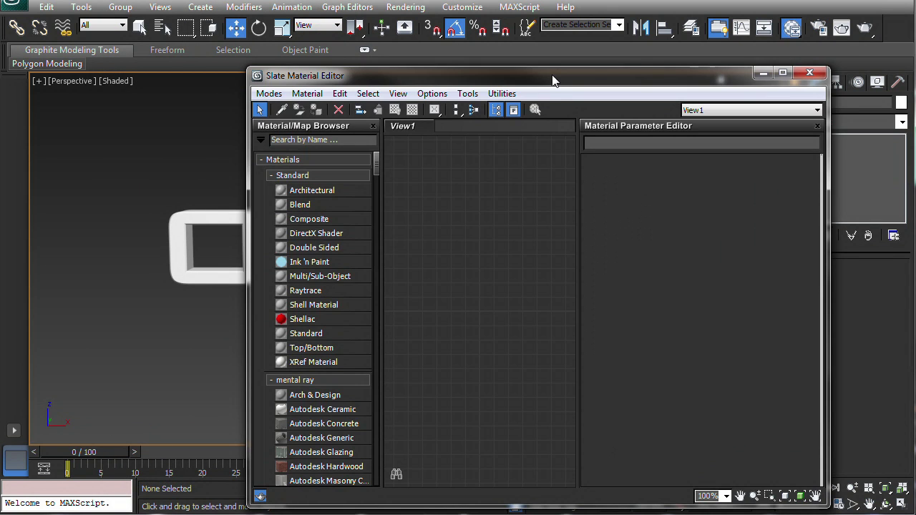
pyautogui.moveTo(552, 82); pyautogui.dragTo(561, 78)
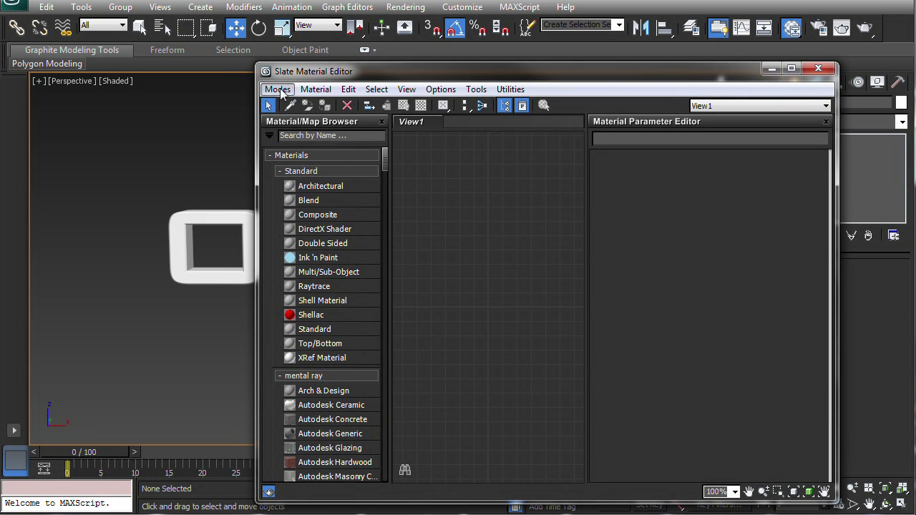
pyautogui.click(278, 90)
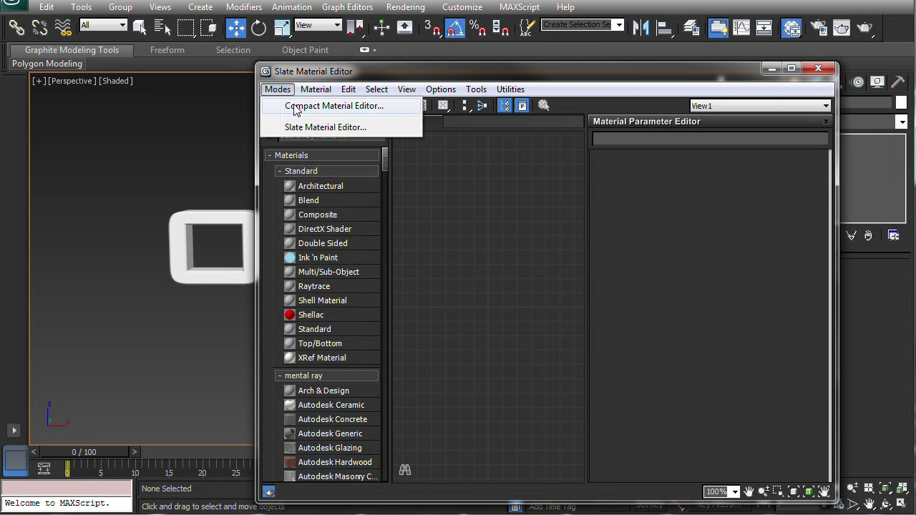
pyautogui.click(289, 107)
pyautogui.moveTo(587, 34); pyautogui.dragTo(109, 31)
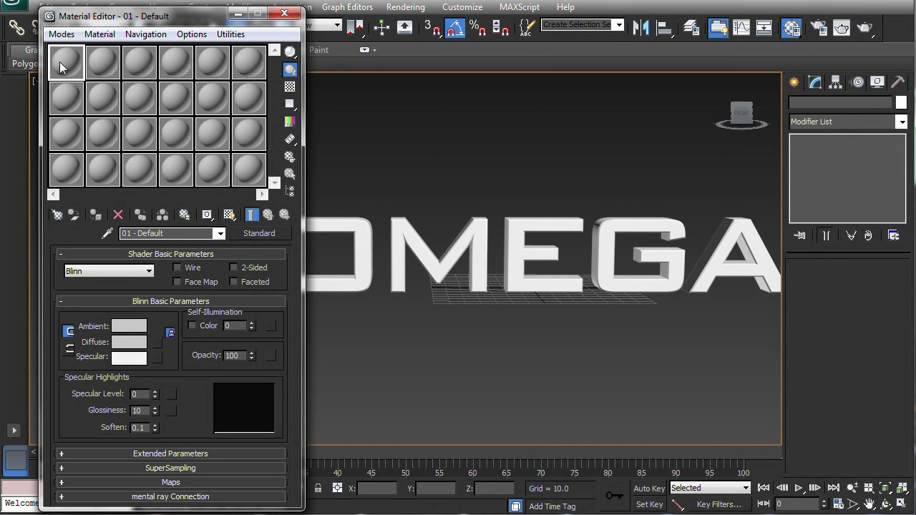
pyautogui.moveTo(61, 67); pyautogui.dragTo(361, 238)
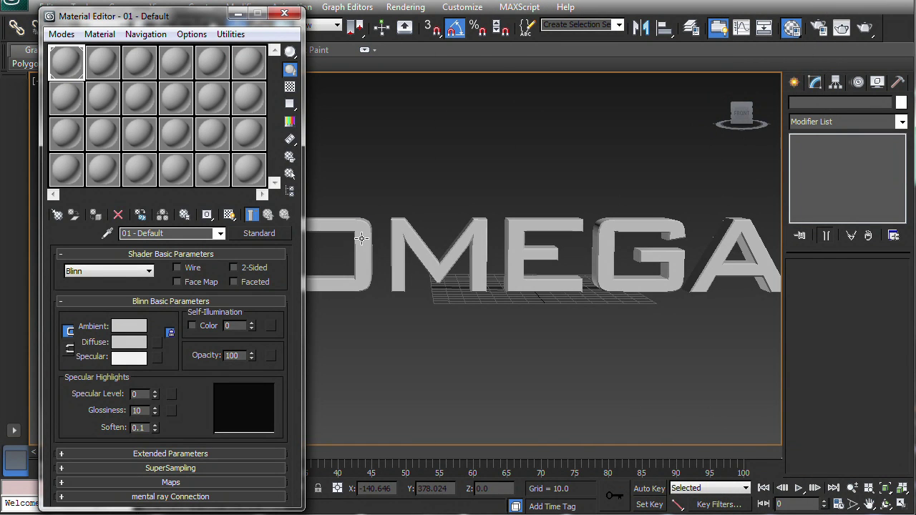
# - Change the type of the 01 - Default material to the mental ray Arch & Design material
pyautogui.click(257, 234)
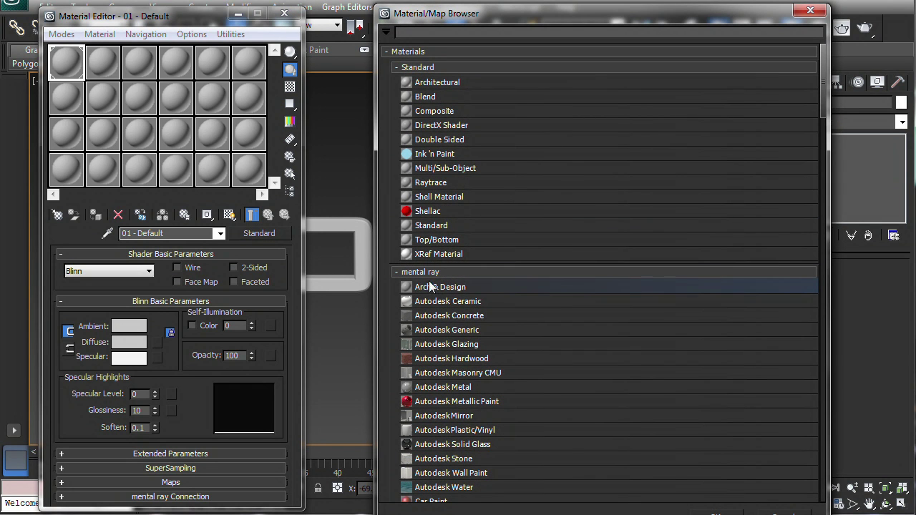
pyautogui.click(438, 291)
pyautogui.click(716, 513)
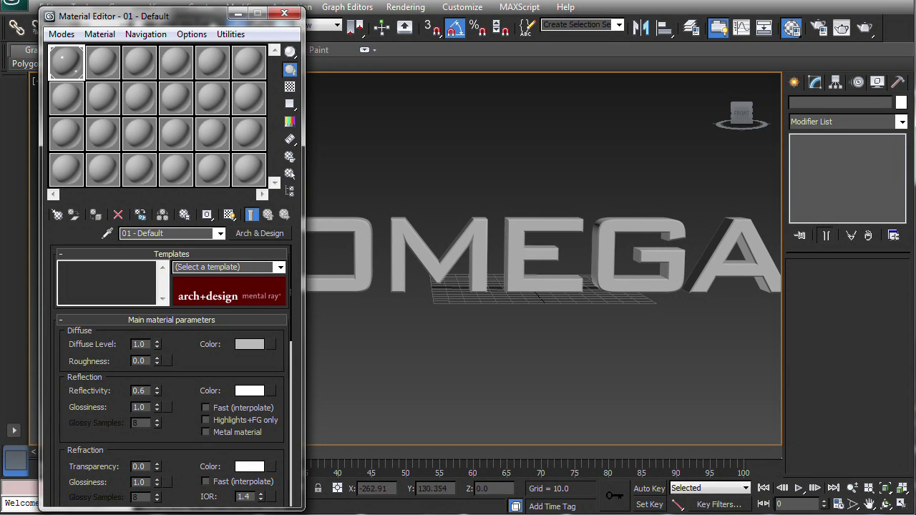
# - Load the Brushed Metal template into the Arch & Design material and render a test image
pyautogui.click(281, 267)
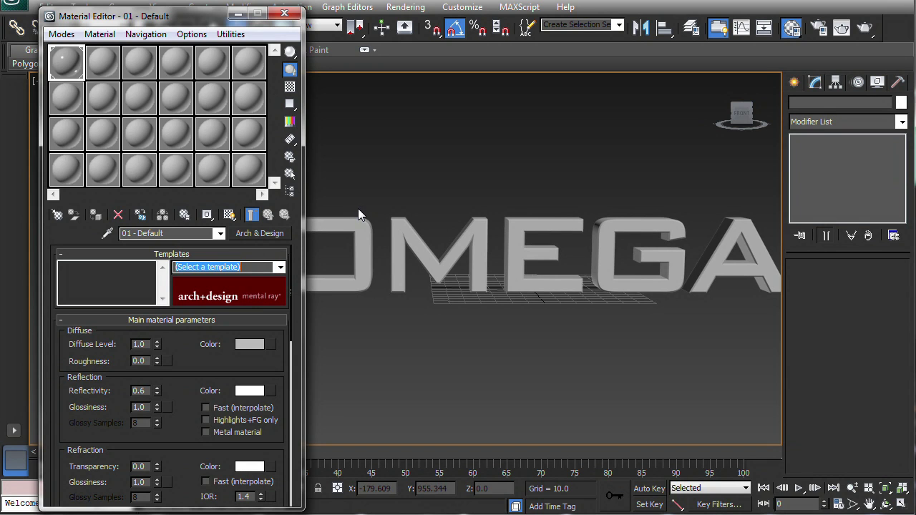
pyautogui.click(280, 268)
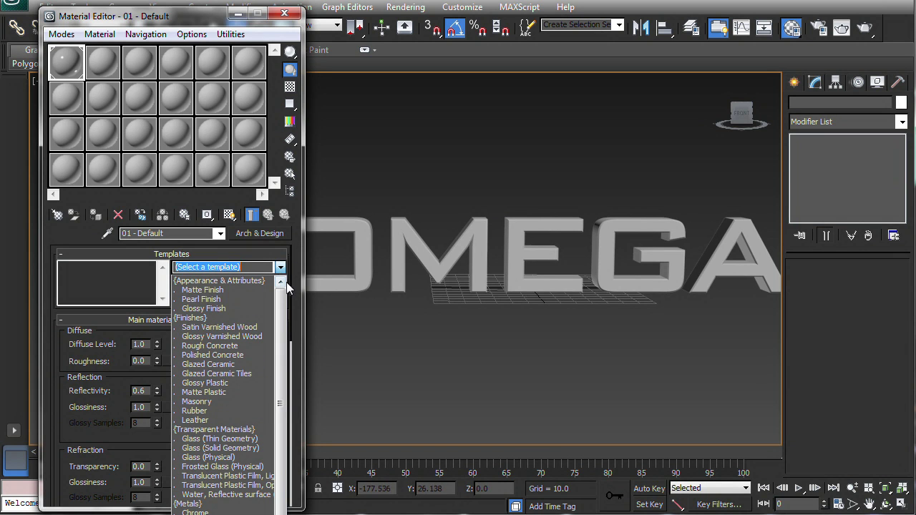
pyautogui.scroll(-1, 277, 315)
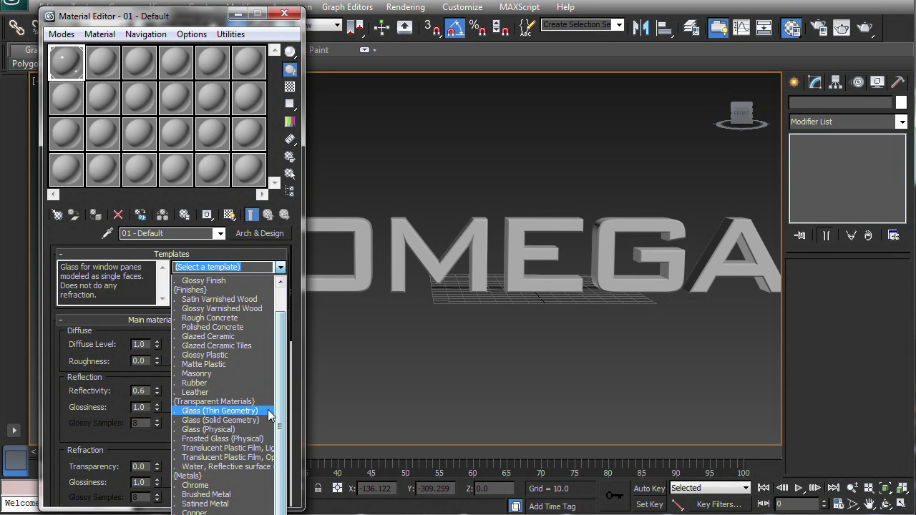
pyautogui.click(218, 497)
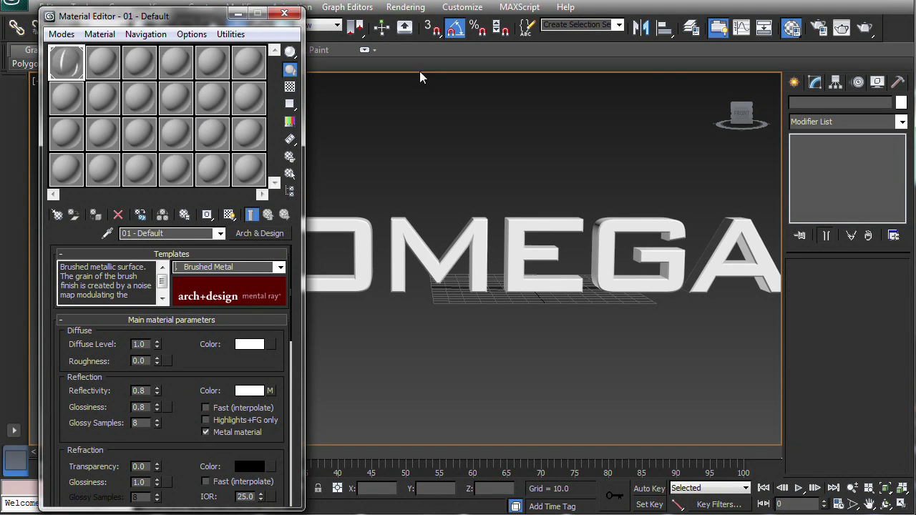
pyautogui.click(864, 28)
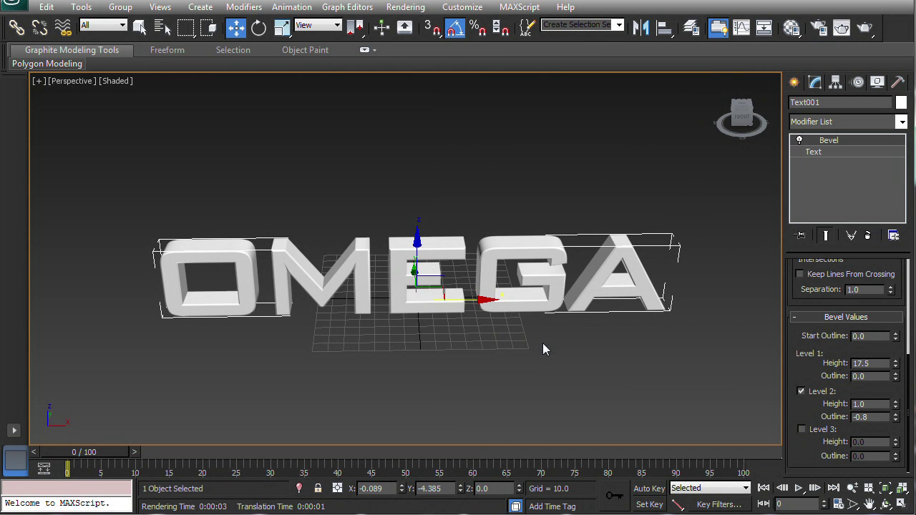
# - Add a UVW Map modifier to the OMEGA text and set its mapping type to Box
pyautogui.click(903, 124)
pyautogui.scroll(-3, 844, 190)
pyautogui.moveTo(903, 244); pyautogui.dragTo(903, 450)
pyautogui.click(814, 83)
pyautogui.click(903, 123)
pyautogui.moveTo(903, 179); pyautogui.dragTo(902, 507)
pyautogui.click(833, 503)
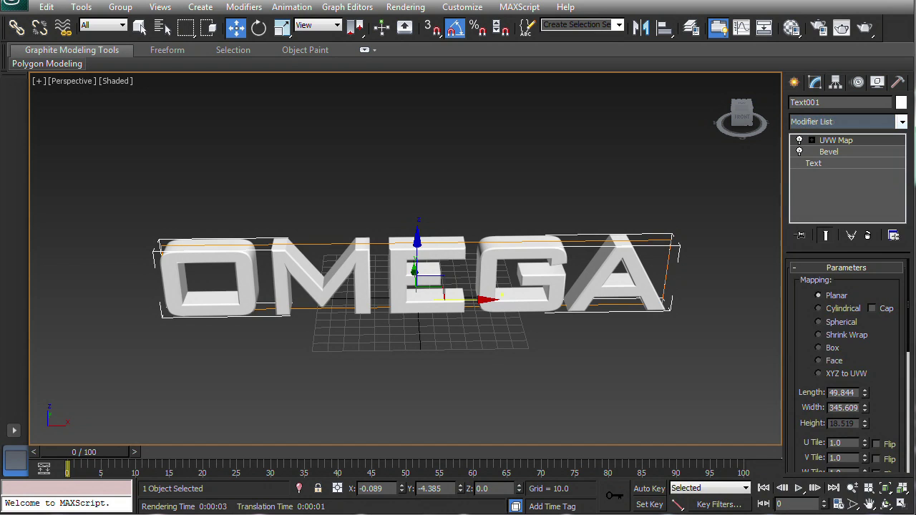
pyautogui.click(818, 348)
pyautogui.click(742, 114)
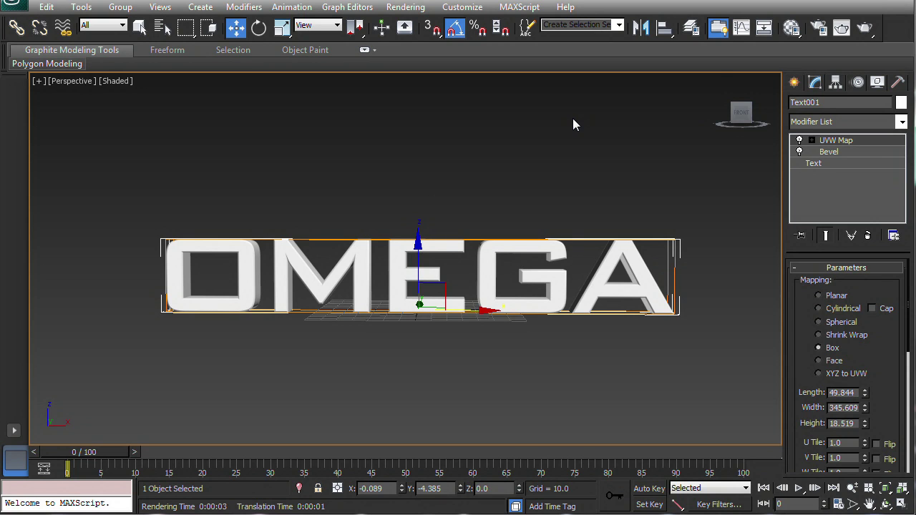
# - Place a standard mr Area Omni light behind the OMEGA text at about X -0.5, Y 145
pyautogui.click(794, 82)
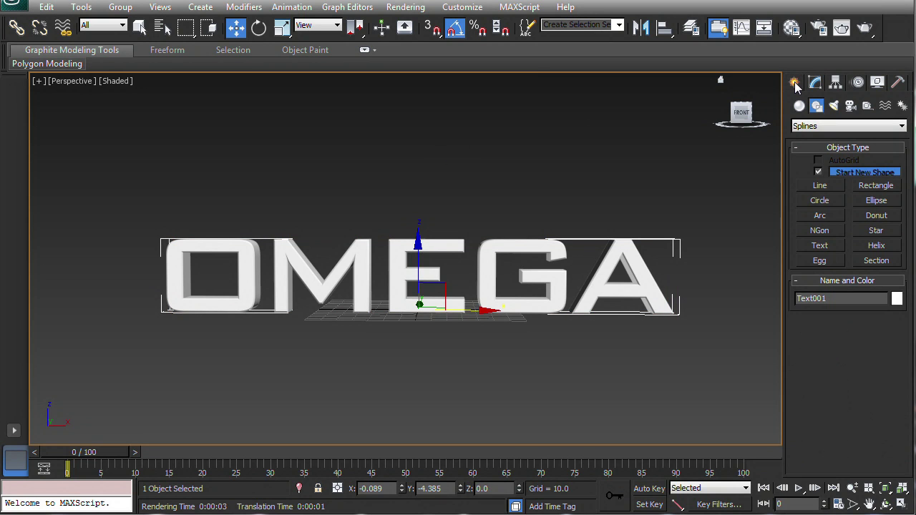
pyautogui.click(834, 108)
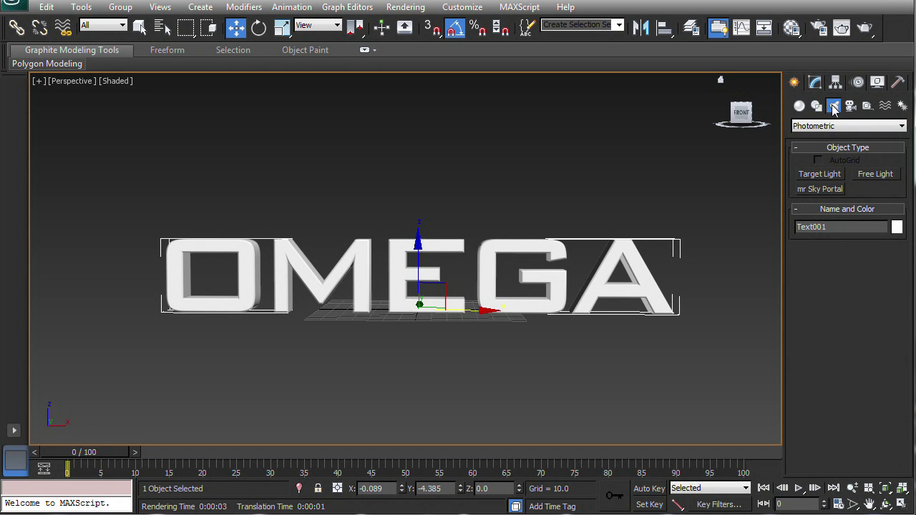
pyautogui.click(864, 129)
pyautogui.click(811, 146)
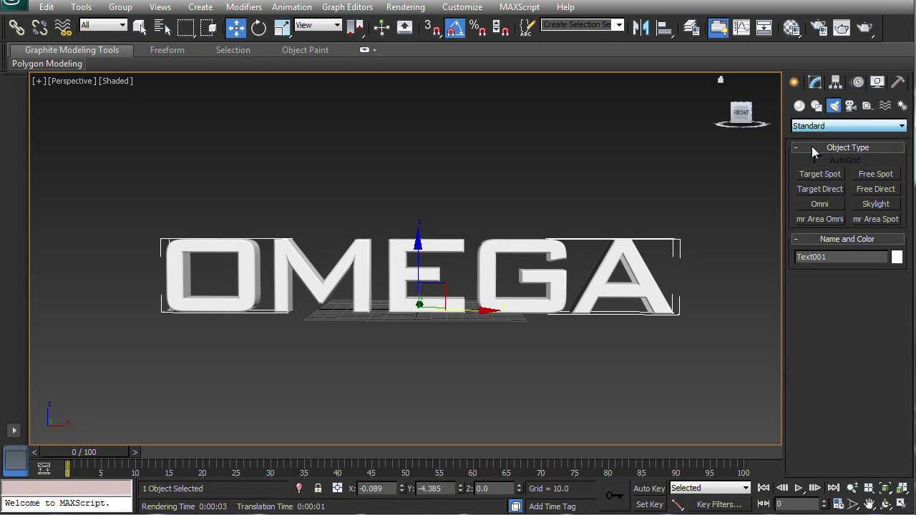
pyautogui.click(821, 220)
pyautogui.keyDown('alt'); pyautogui.moveTo(644, 222); pyautogui.dragTo(506, 261, button='middle'); pyautogui.keyUp('alt')
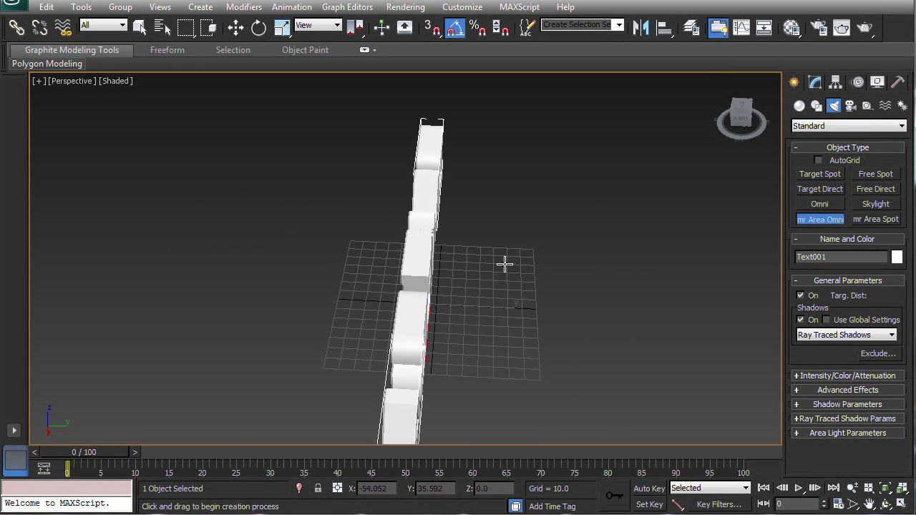
pyautogui.click(645, 314)
# - Raise the mr Area Omni light above the text to a Z position of about 83.8
pyautogui.keyDown('alt'); pyautogui.moveTo(645, 314); pyautogui.dragTo(648, 307, button='middle'); pyautogui.keyUp('alt')
pyautogui.press('w')
pyautogui.moveTo(649, 289); pyautogui.dragTo(662, 185)
pyautogui.keyDown('alt'); pyautogui.moveTo(479, 220); pyautogui.dragTo(606, 149, button='middle'); pyautogui.keyUp('alt')
pyautogui.scroll(2, 605, 149)
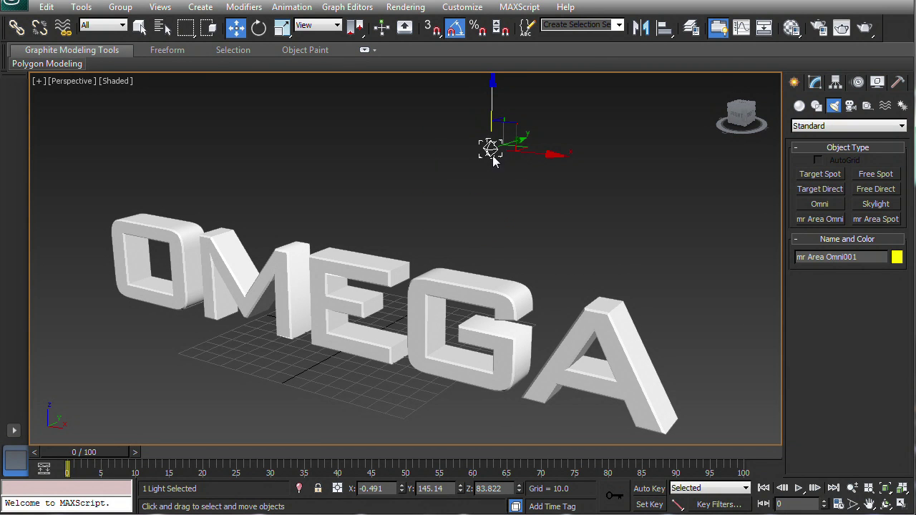
# - Set the decay type of the mr Area Omni light to Inverse Square
pyautogui.click(816, 83)
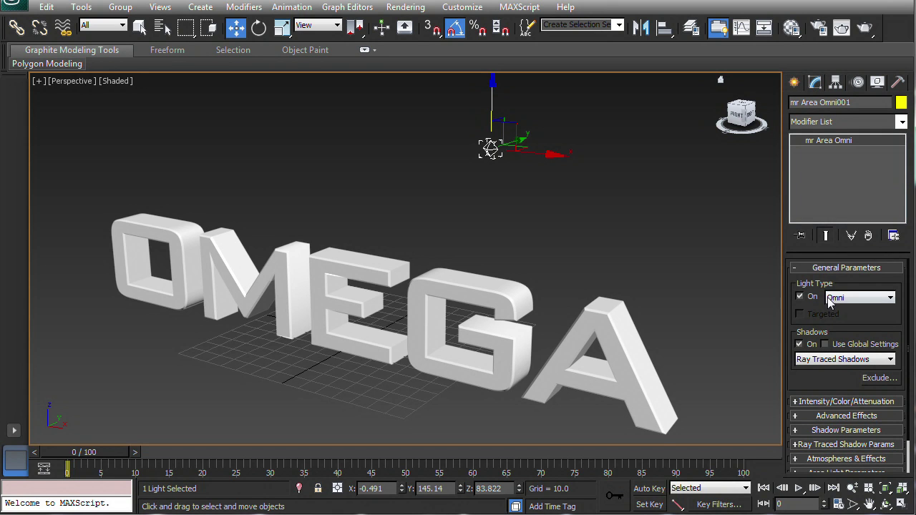
pyautogui.scroll(-1, 865, 323)
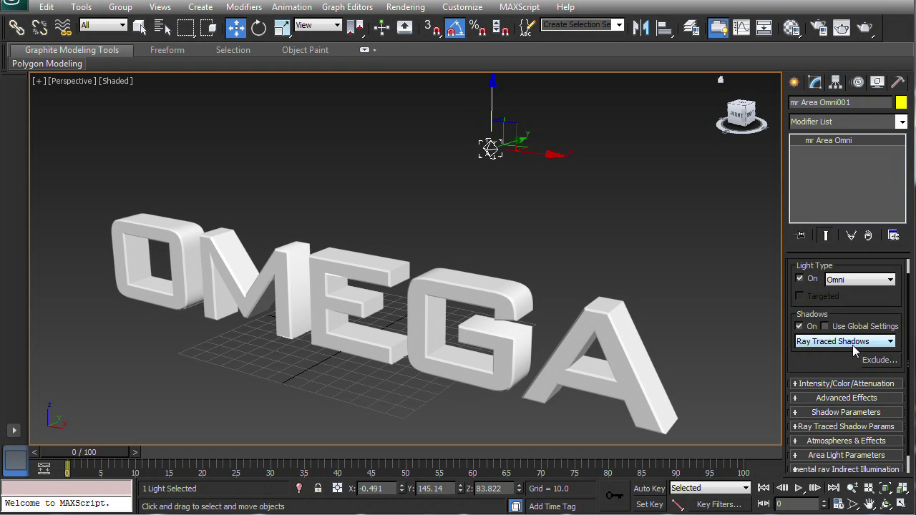
pyautogui.scroll(-1, 848, 343)
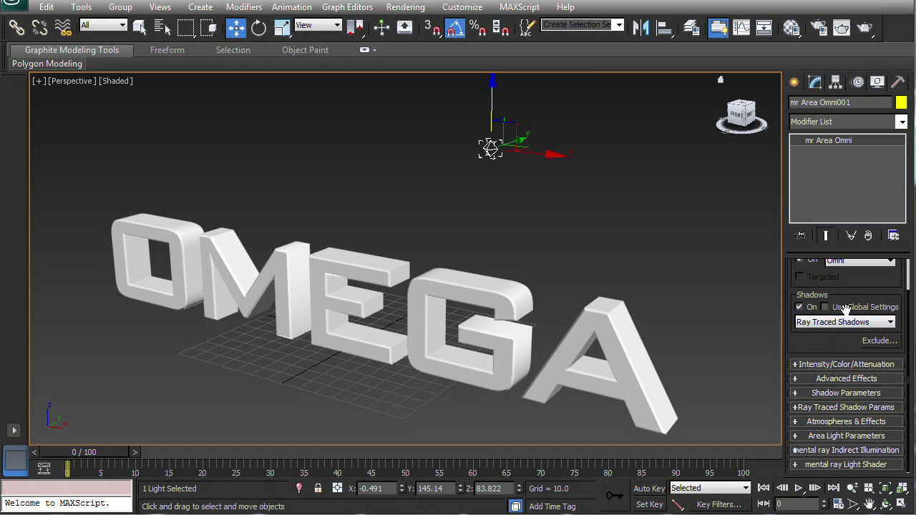
pyautogui.click(845, 365)
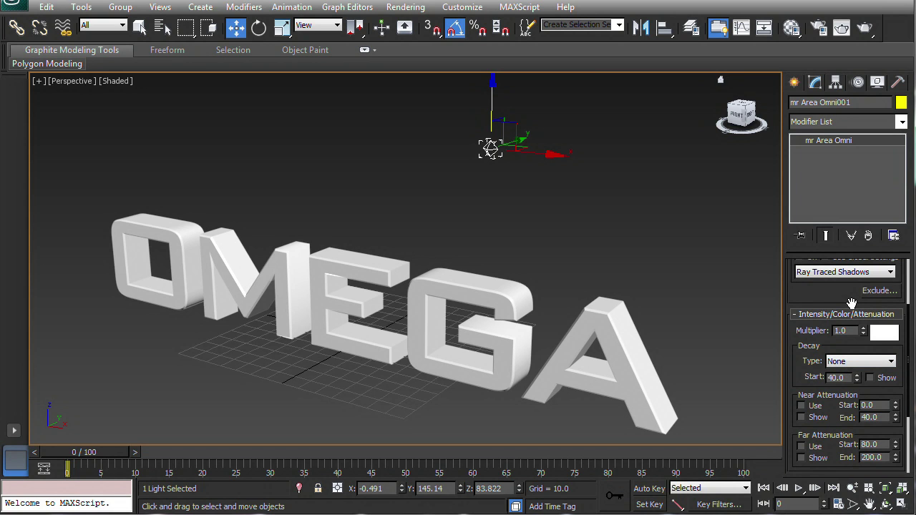
pyautogui.click(846, 363)
pyautogui.click(846, 394)
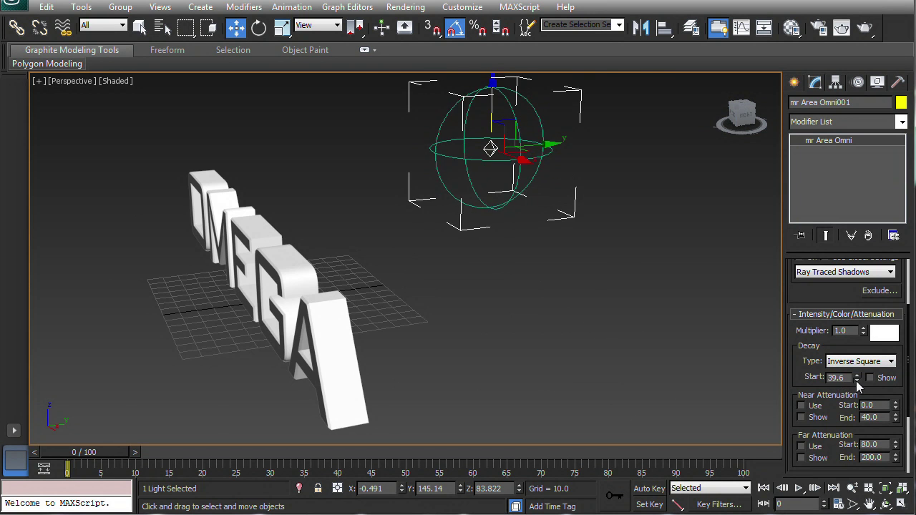
# - Increase the light's decay start distance to 189.2 so that its range surrounds most of the text
pyautogui.moveTo(857, 377); pyautogui.dragTo(839, 179)
pyautogui.keyDown('alt'); pyautogui.moveTo(543, 229); pyautogui.dragTo(583, 261, button='middle'); pyautogui.keyUp('alt')
pyautogui.scroll(3, 615, 225)
pyautogui.scroll(-3, 606, 218)
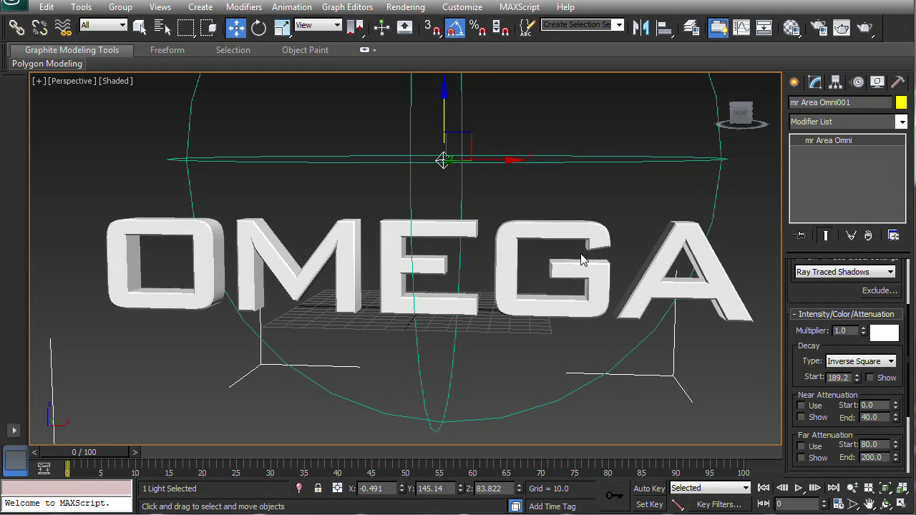
# - Test-render the OMEGA text, reduce the rear light's multiplier to 0.7 and render again
pyautogui.click(865, 27)
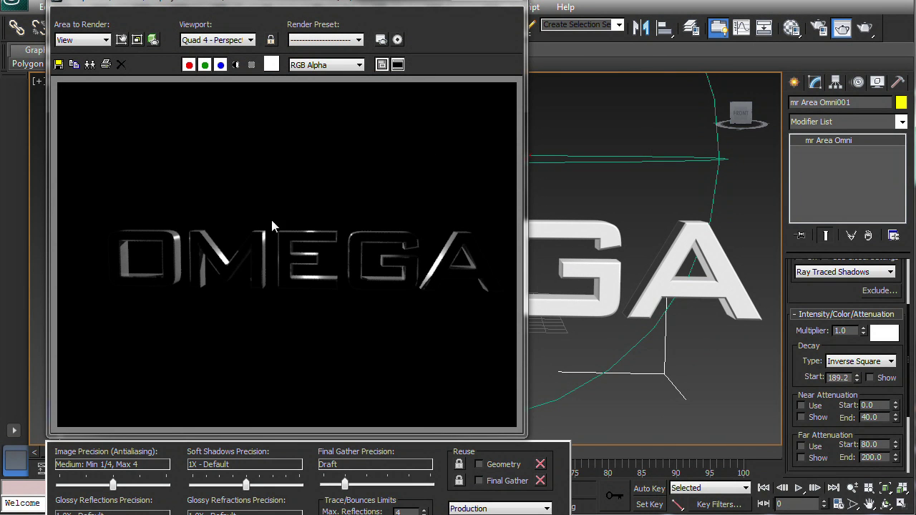
pyautogui.click(503, 7)
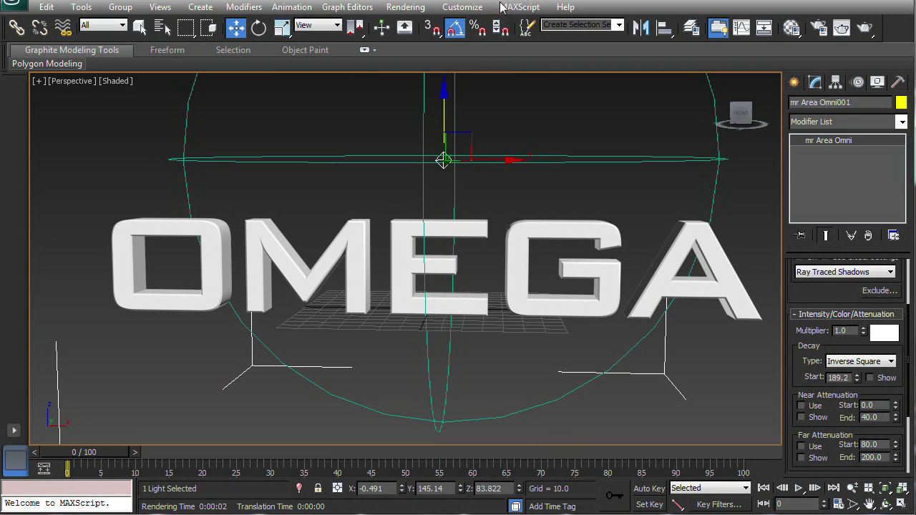
pyautogui.moveTo(863, 330); pyautogui.dragTo(866, 351)
pyautogui.hotkey('shift', 'q')
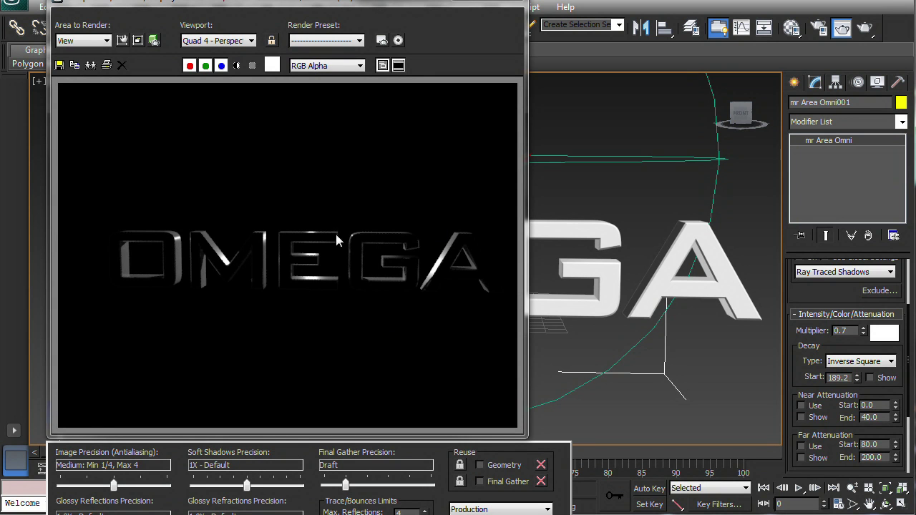
pyautogui.click(504, 3)
# - Copy the mr Area Omni light along Y to the front of the text, at about Y -180.8
pyautogui.scroll(-3, 587, 261)
pyautogui.keyDown('alt'); pyautogui.moveTo(587, 261); pyautogui.dragTo(502, 294, button='middle'); pyautogui.keyUp('alt')
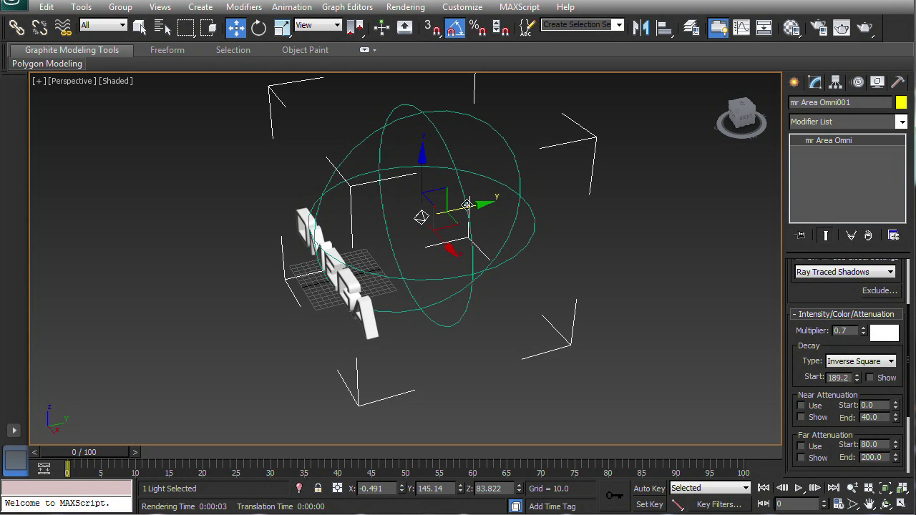
pyautogui.moveTo(466, 207)
pyautogui.keyDown('shift'); pyautogui.mouseDown()
pyautogui.moveTo(239, 276)
pyautogui.moveTo(279, 265)
pyautogui.mouseUp(); pyautogui.keyUp('shift')
pyautogui.click(469, 315)
# - Set the multiplier of the front mr Area Omni light to 0.1 and render the text
pyautogui.scroll(3, 522, 300)
pyautogui.keyDown('alt'); pyautogui.moveTo(522, 301); pyautogui.dragTo(608, 317, button='middle'); pyautogui.keyUp('alt')
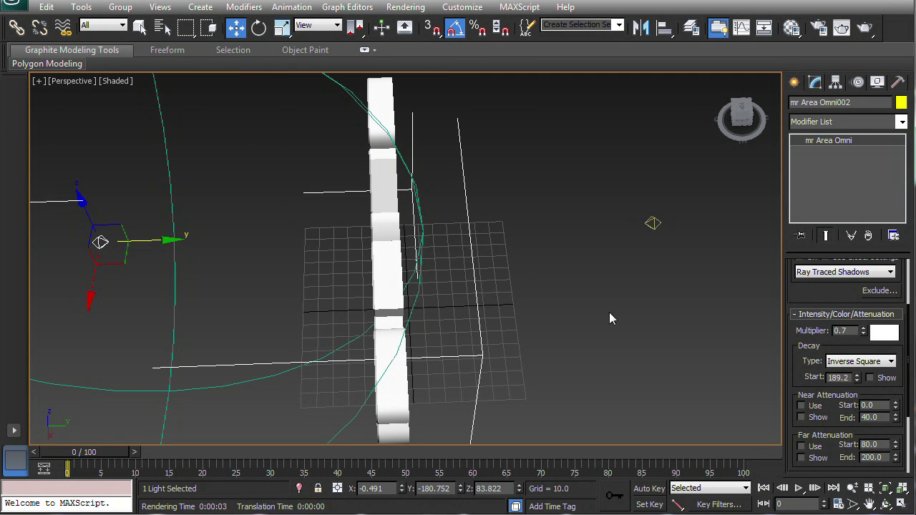
pyautogui.click(653, 224)
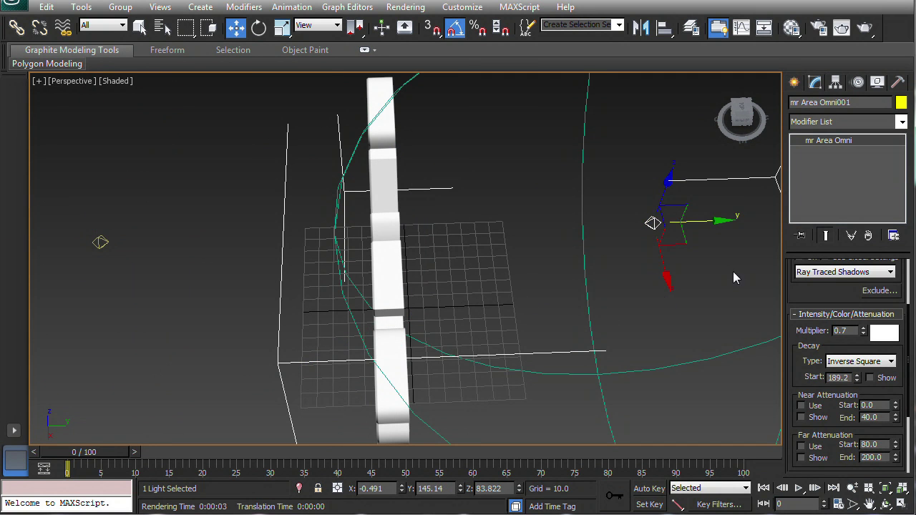
pyautogui.keyDown('alt'); pyautogui.moveTo(464, 249); pyautogui.dragTo(565, 250, button='middle'); pyautogui.keyUp('alt')
pyautogui.click(299, 248)
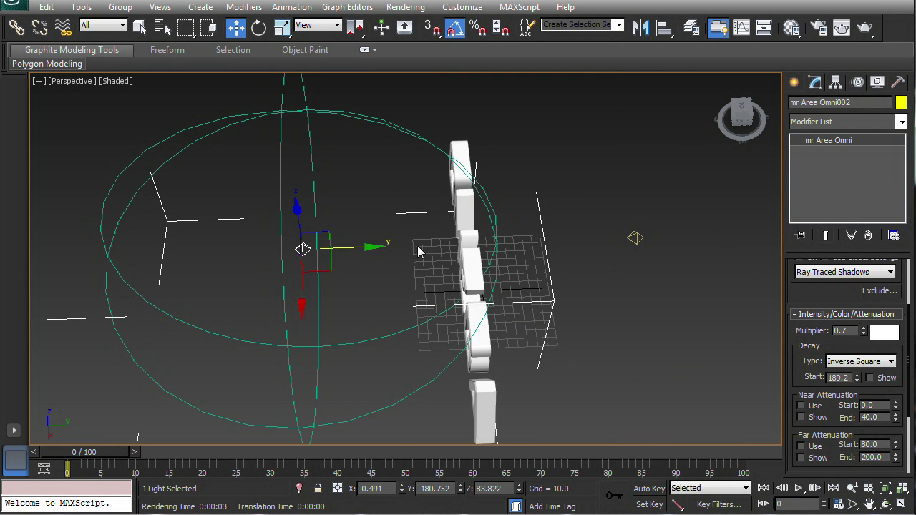
pyautogui.keyDown('alt'); pyautogui.moveTo(474, 260); pyautogui.dragTo(494, 208, button='middle'); pyautogui.keyUp('alt')
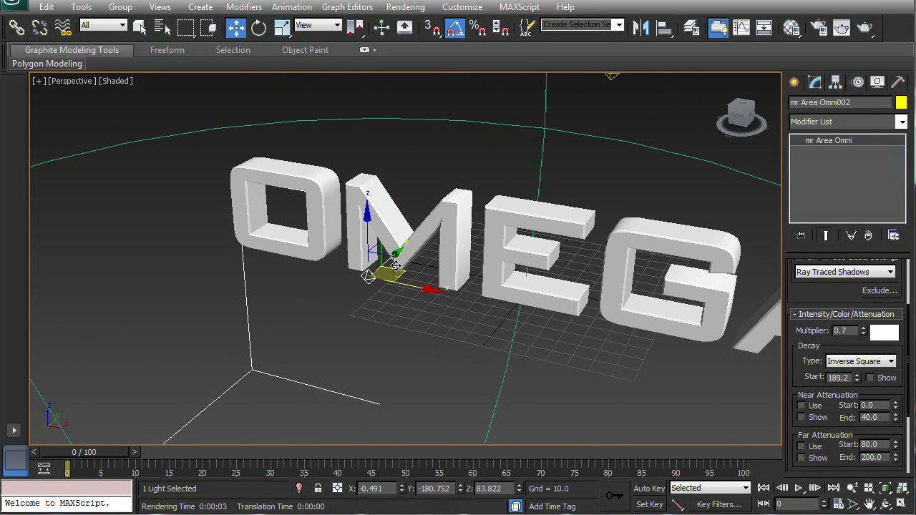
pyautogui.keyDown('alt'); pyautogui.moveTo(658, 250); pyautogui.dragTo(529, 236, button='middle'); pyautogui.keyUp('alt')
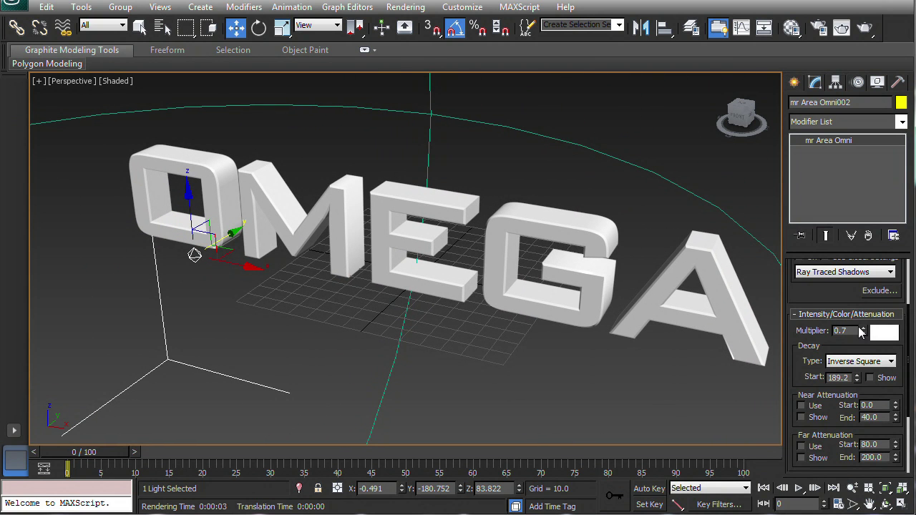
pyautogui.moveTo(860, 330); pyautogui.dragTo(860, 335)
pyautogui.press('BackSpace')
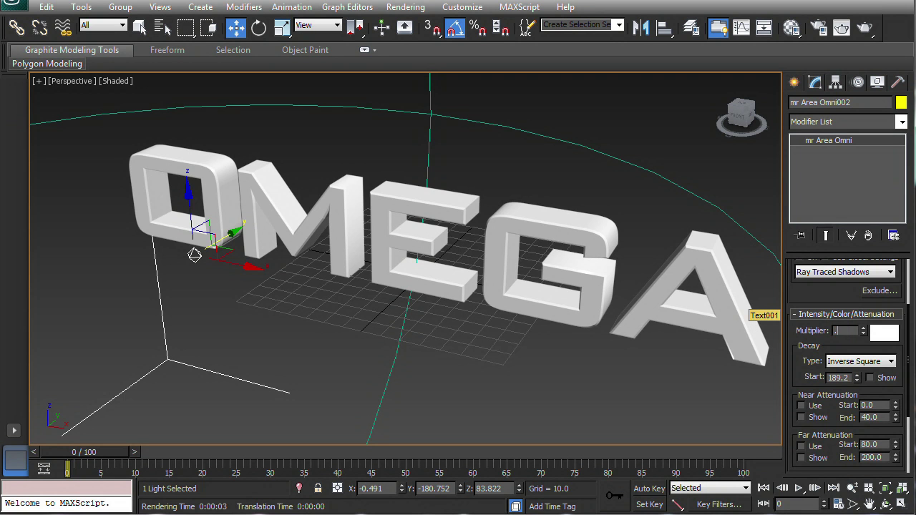
pyautogui.write('1')
pyautogui.press('Return')
pyautogui.click(859, 30)
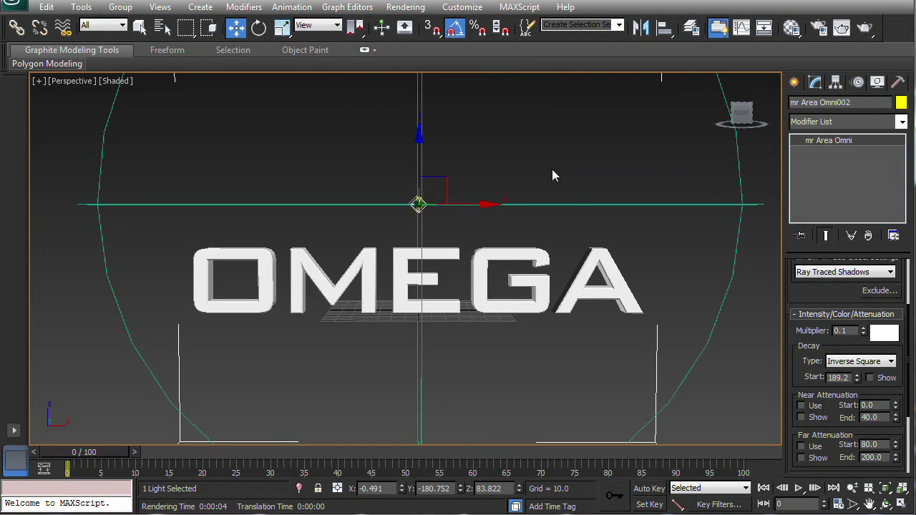
# - Create two more copies of the front light along X, one on each side, with the O-side copy at about X -74.6
pyautogui.keyDown('alt'); pyautogui.moveTo(552, 169); pyautogui.dragTo(521, 211, button='middle'); pyautogui.keyUp('alt')
pyautogui.moveTo(463, 229)
pyautogui.keyDown('shift'); pyautogui.mouseDown()
pyautogui.moveTo(574, 243)
pyautogui.moveTo(350, 198)
pyautogui.mouseUp(); pyautogui.keyUp('shift')
pyautogui.click(461, 318)
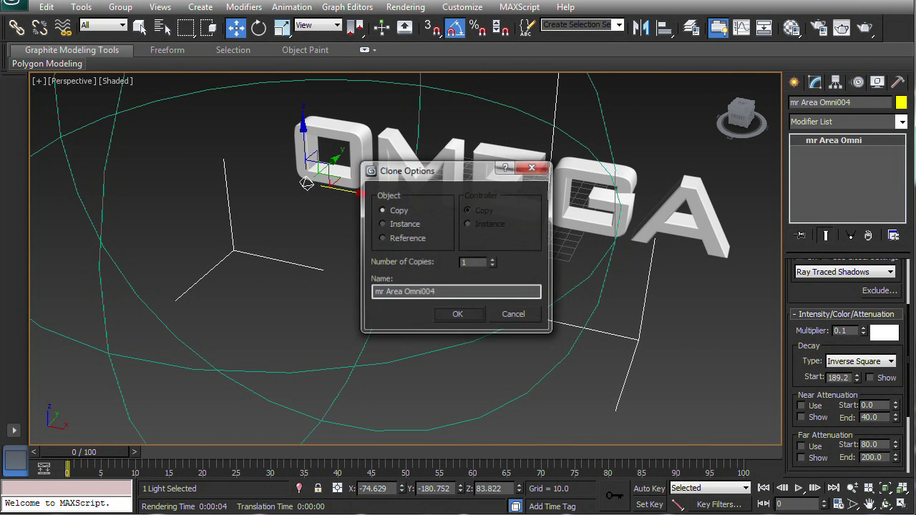
pyautogui.click(458, 315)
pyautogui.keyDown('alt'); pyautogui.moveTo(458, 315); pyautogui.dragTo(547, 184, button='middle'); pyautogui.keyUp('alt')
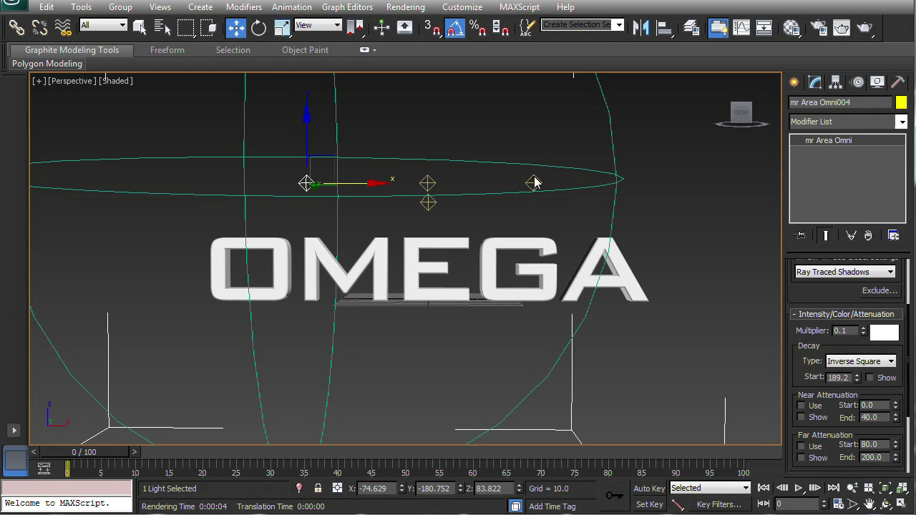
# - Select the light behind the text and render the front view to check the four-light setup
pyautogui.keyDown('alt'); pyautogui.moveTo(619, 185); pyautogui.dragTo(509, 148, button='middle'); pyautogui.keyUp('alt')
pyautogui.click(500, 153)
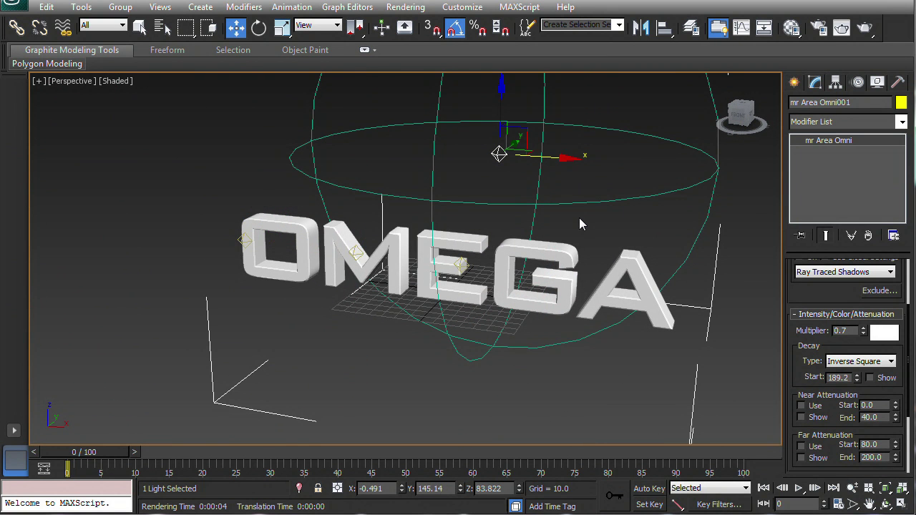
pyautogui.keyDown('alt'); pyautogui.moveTo(583, 218); pyautogui.dragTo(583, 143, button='middle'); pyautogui.keyUp('alt')
pyautogui.click(864, 28)
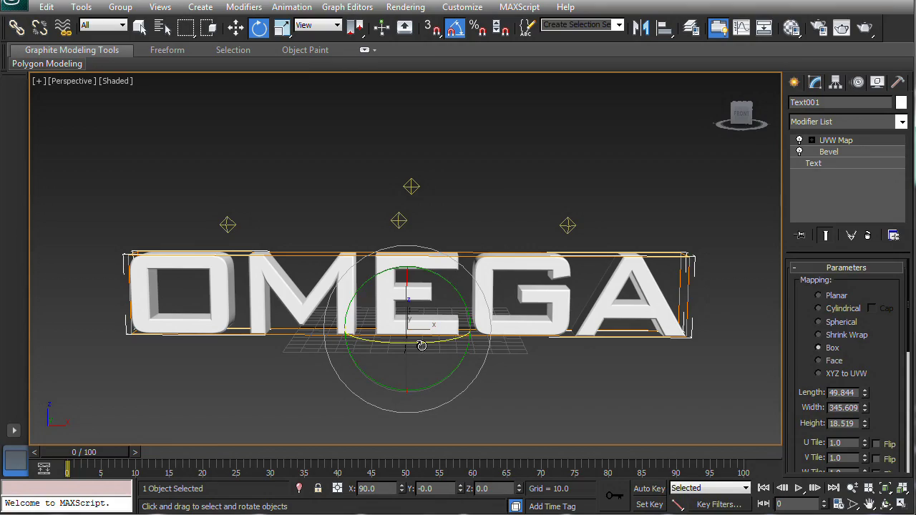
# - Try rotating the whole OMEGA text around its vertical axis
pyautogui.moveTo(421, 351); pyautogui.dragTo(459, 325)
pyautogui.rightClick(459, 325)
pyautogui.moveTo(440, 348); pyautogui.dragTo(473, 341)
pyautogui.hotkey('ctrl', 'z')
# - Convert the OMEGA text to an Editable Poly and enter Element sub-object level
pyautogui.rightClick(600, 312)
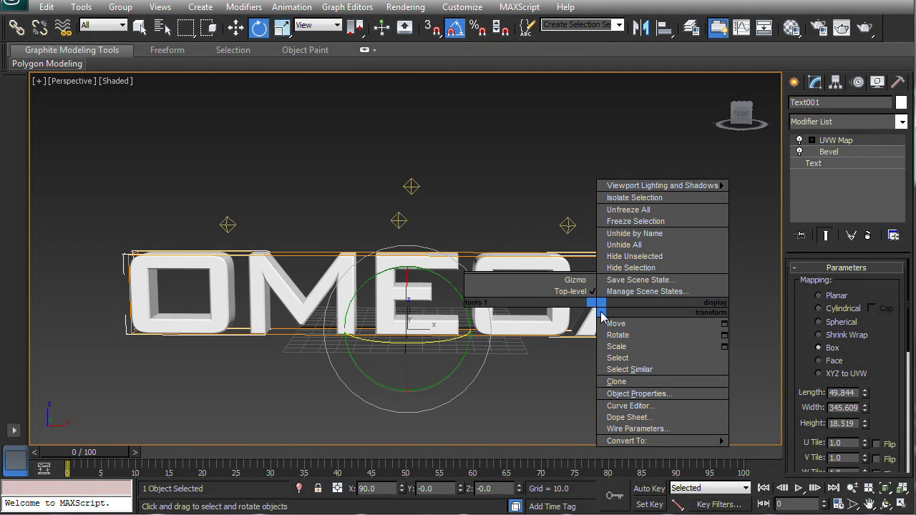
pyautogui.moveTo(628, 444)
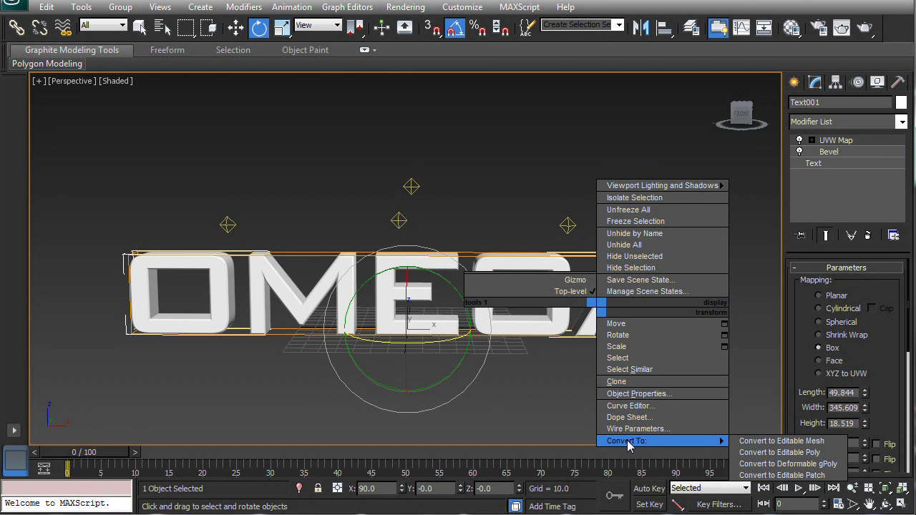
pyautogui.click(800, 454)
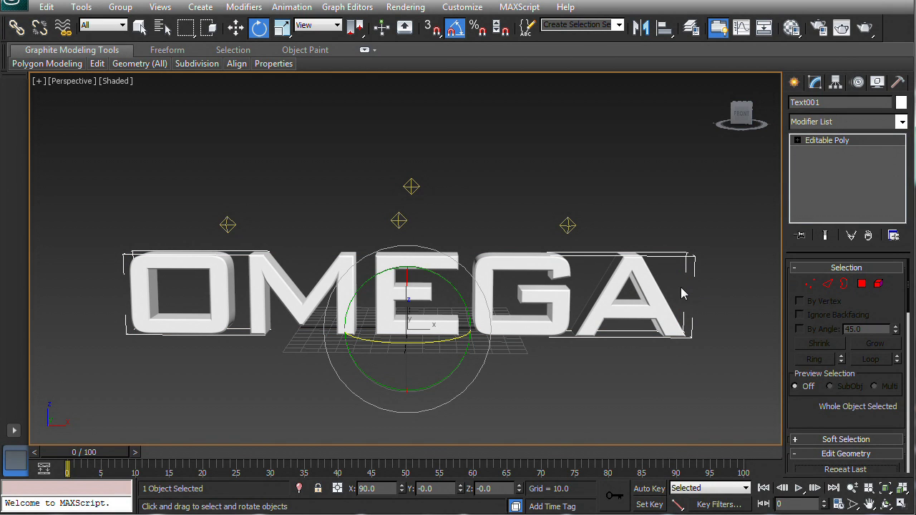
pyautogui.click(879, 284)
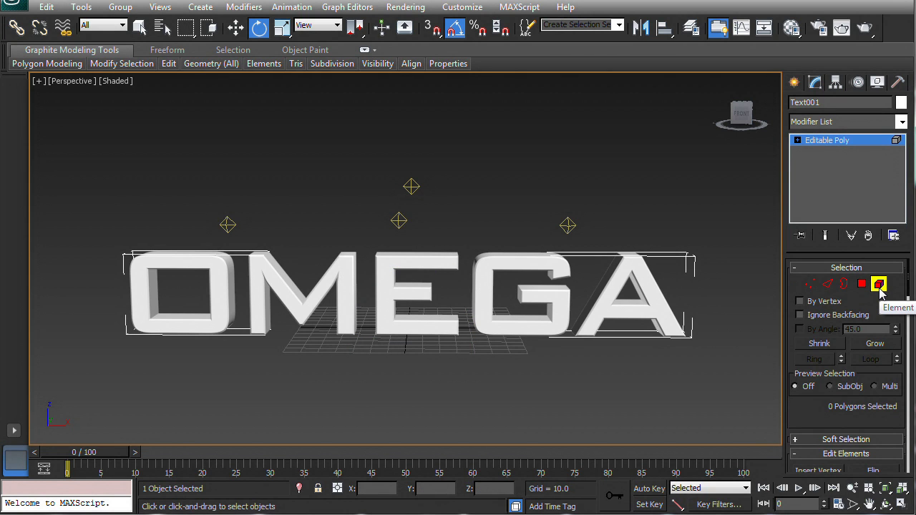
# - Select the letters one at a time to examine them as separate elements
pyautogui.click(610, 287)
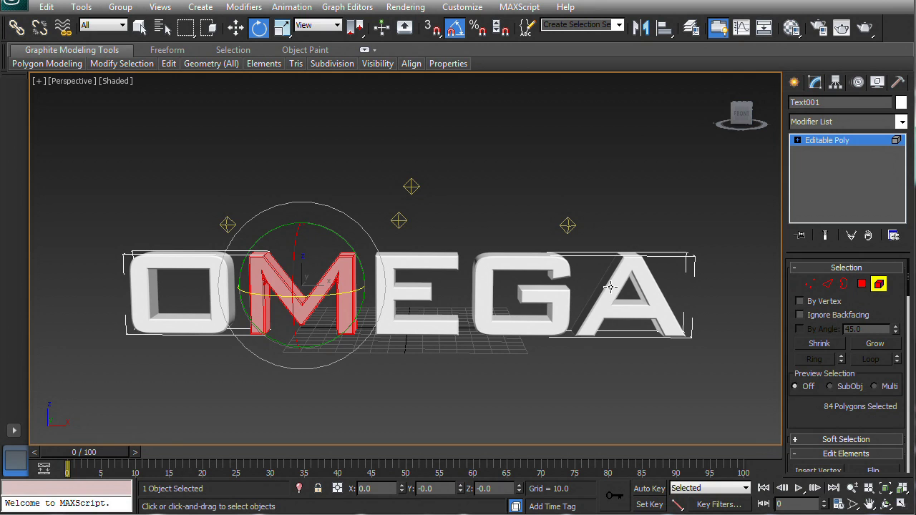
pyautogui.click(610, 287)
pyautogui.click(556, 294)
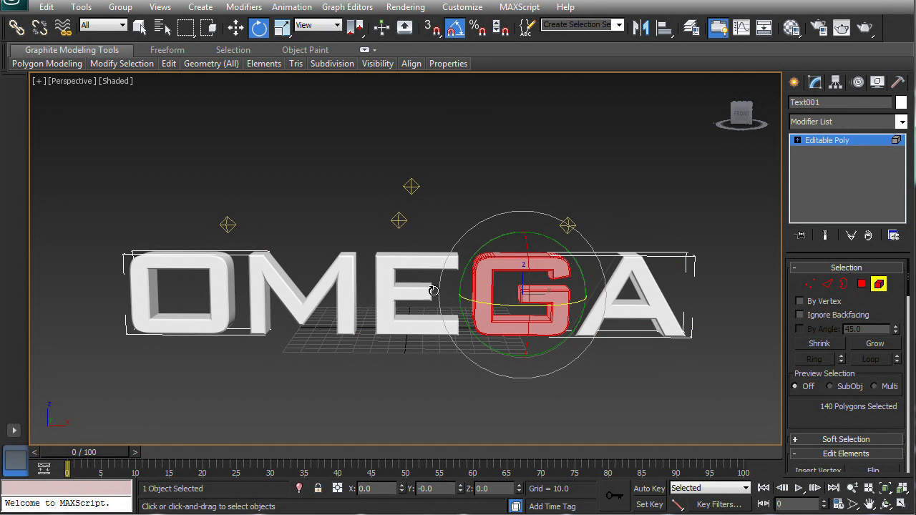
pyautogui.click(434, 290)
pyautogui.click(319, 292)
pyautogui.click(231, 286)
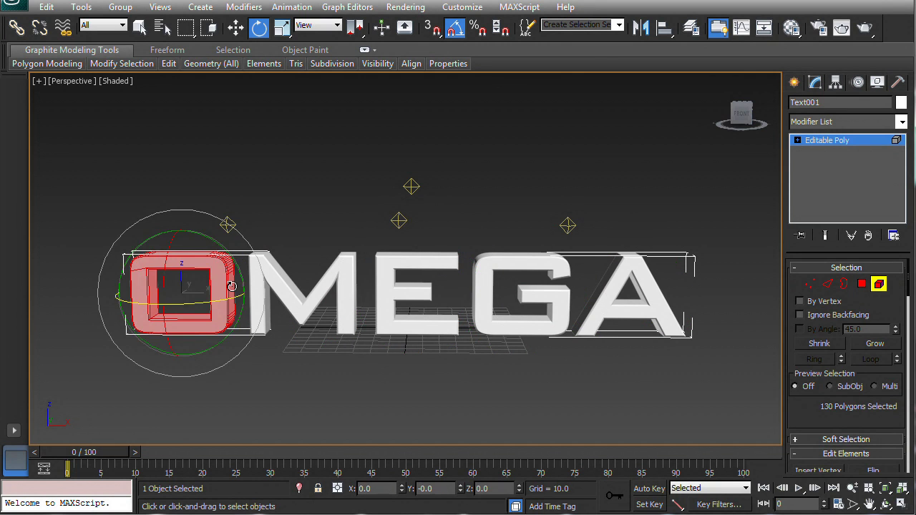
pyautogui.click(280, 284)
pyautogui.click(383, 285)
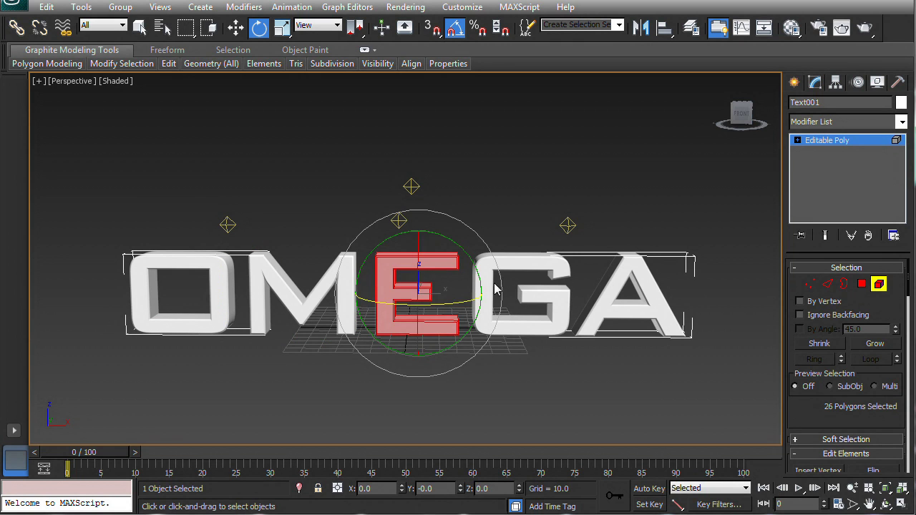
# - Detach the letter A element as a separate object named A
pyautogui.click(626, 293)
pyautogui.moveTo(818, 420); pyautogui.dragTo(795, 191)
pyautogui.click(881, 405)
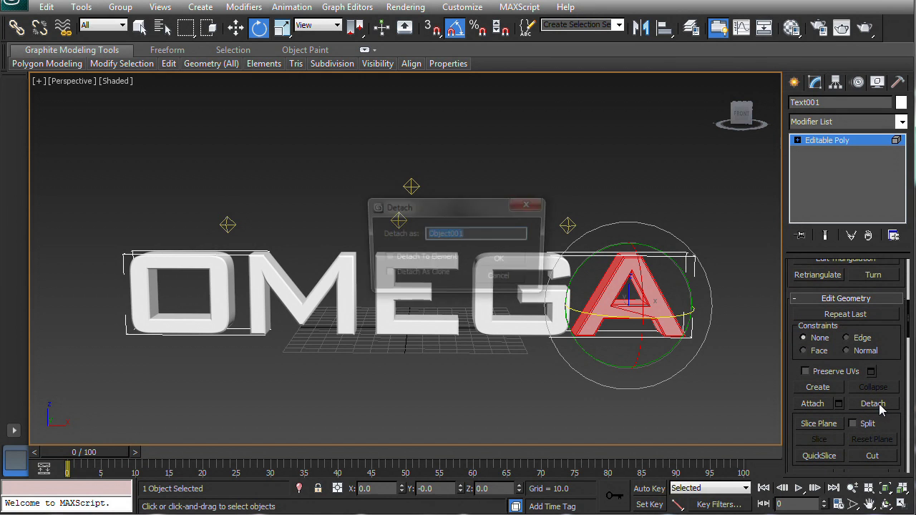
pyautogui.press('BackSpace')
pyautogui.write('A')
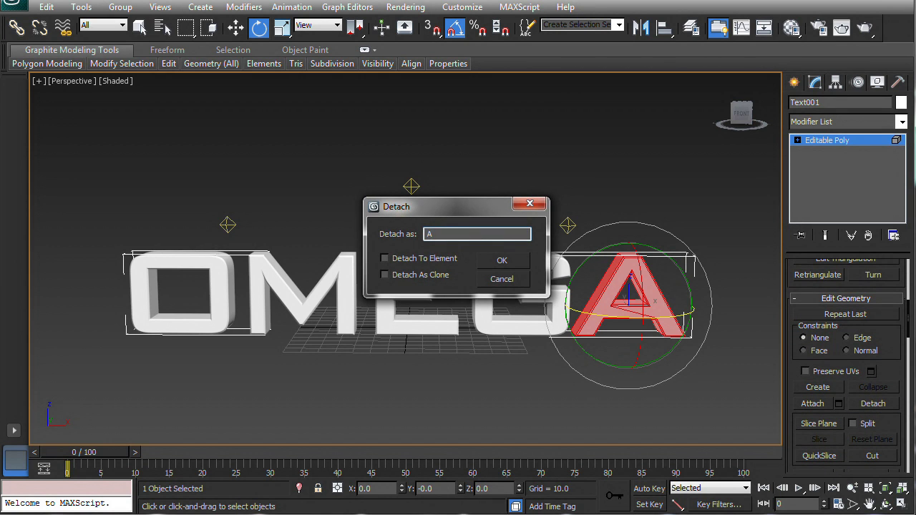
pyautogui.click(501, 262)
# - Detach the letter G and letter E elements as separate objects named G and E
pyautogui.click(547, 295)
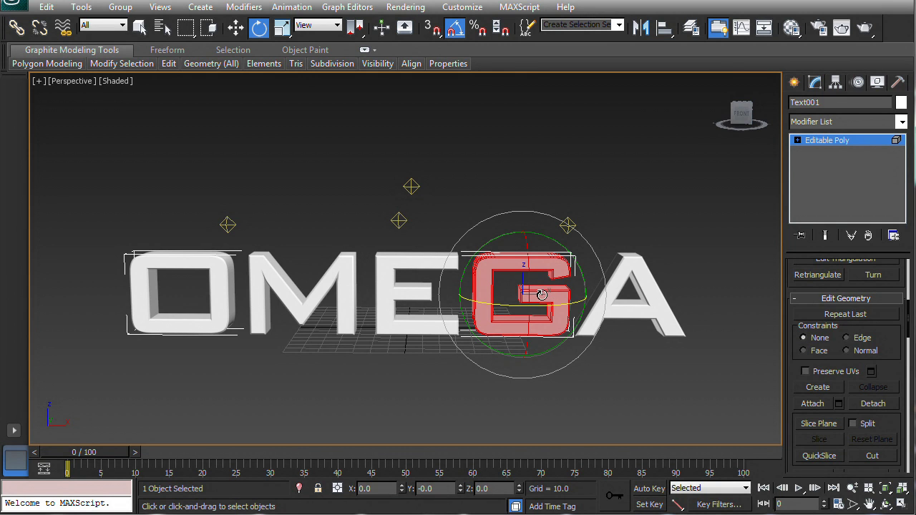
pyautogui.click(874, 406)
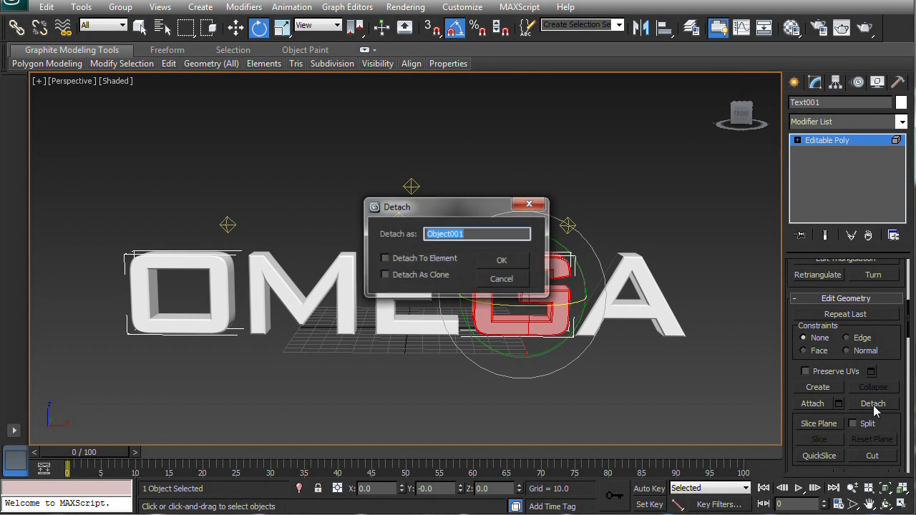
pyautogui.write('G')
pyautogui.click(500, 261)
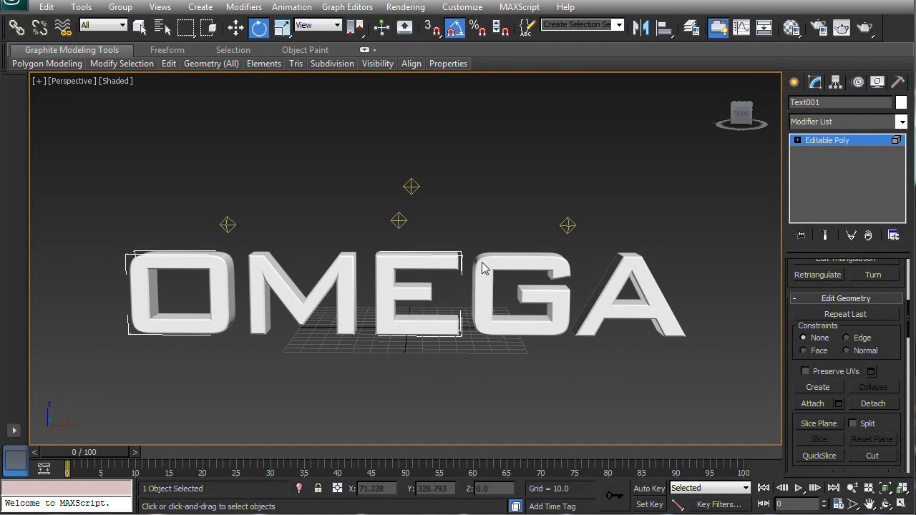
pyautogui.click(418, 258)
pyautogui.click(872, 405)
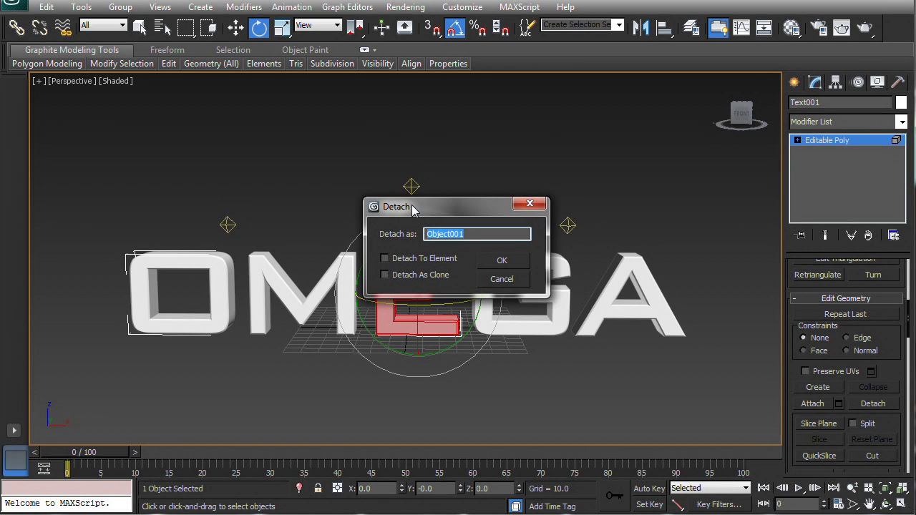
pyautogui.write('E')
pyautogui.click(500, 261)
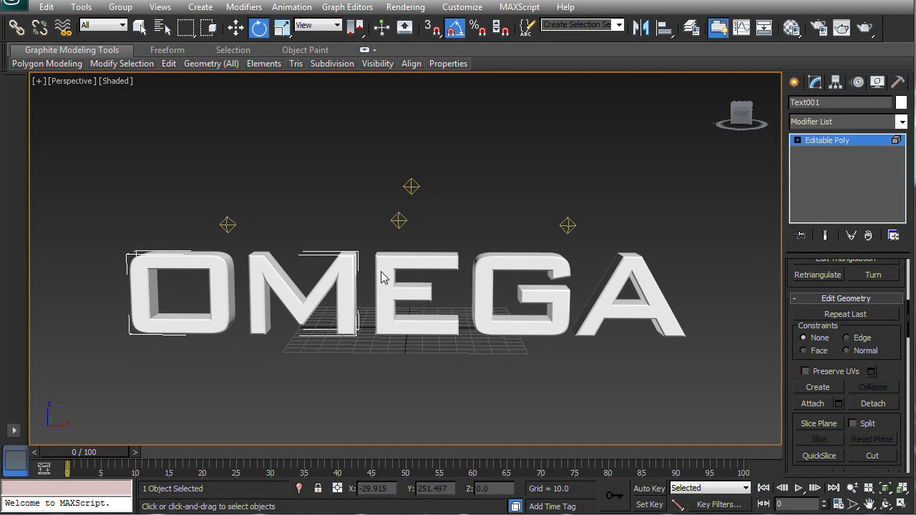
# - Detach the letter M element as an object named M and rename the remaining letter object O
pyautogui.click(344, 273)
pyautogui.click(858, 405)
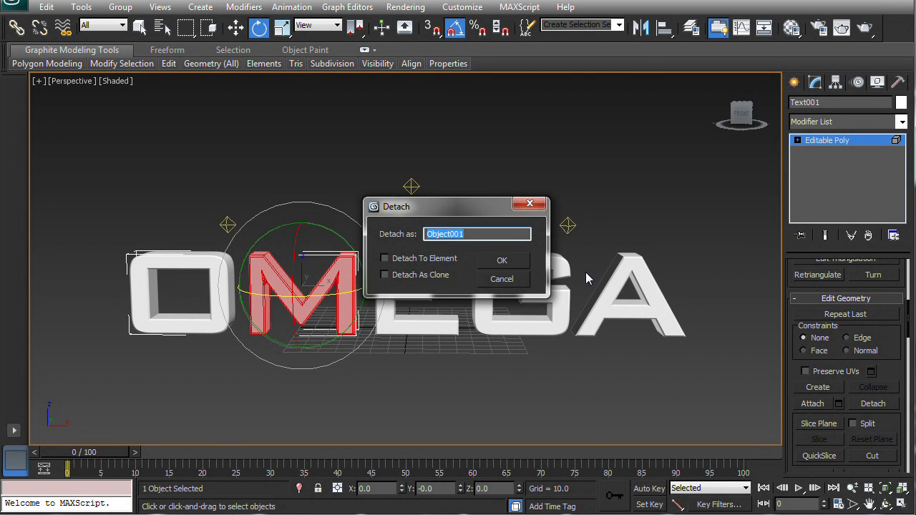
pyautogui.write('M')
pyautogui.click(504, 262)
pyautogui.click(215, 275)
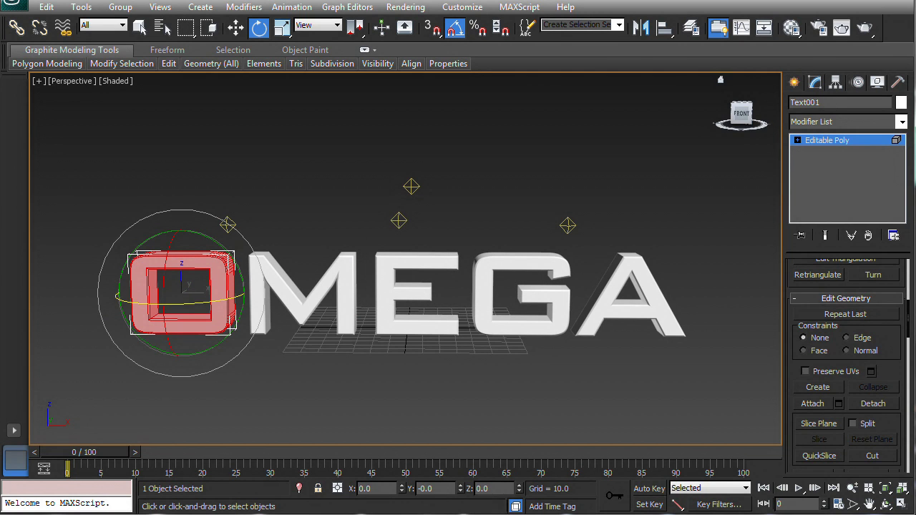
pyautogui.write('O')
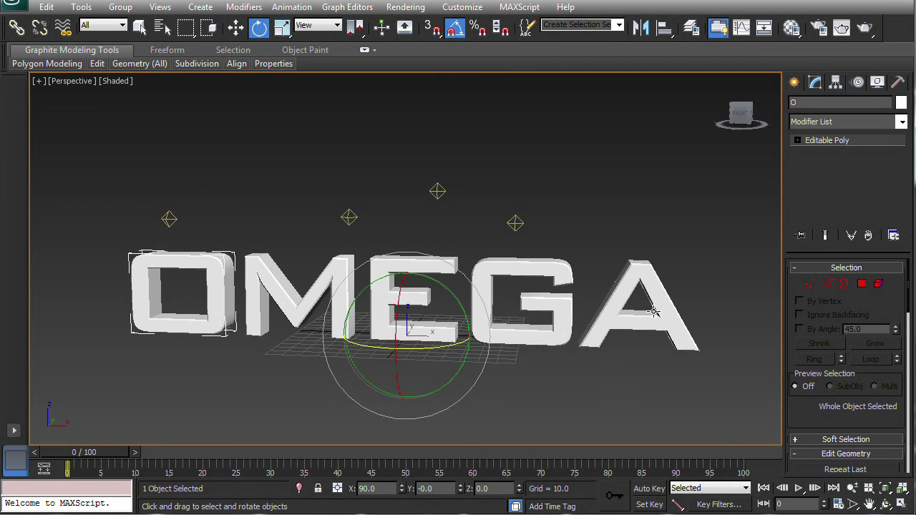
# - Select the detached letter A and try rotating it around its vertical axis
pyautogui.click(638, 318)
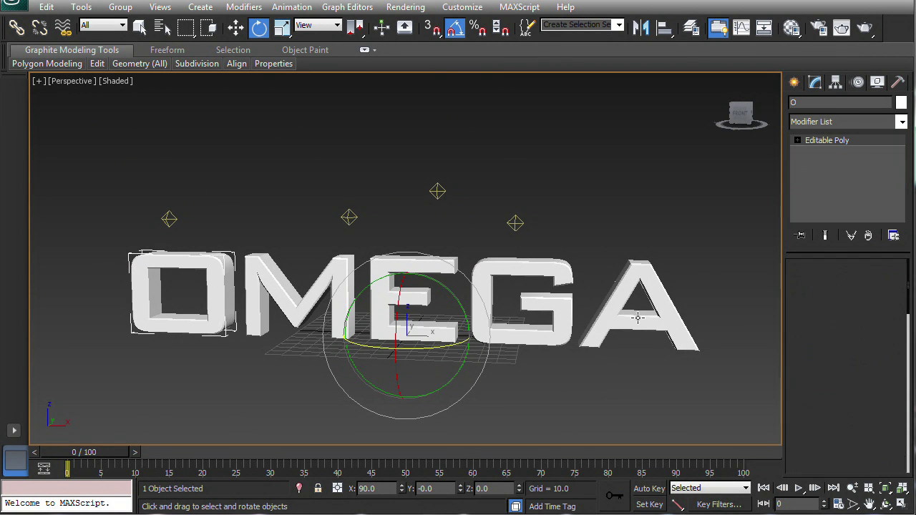
pyautogui.moveTo(423, 349)
pyautogui.mouseDown()
pyautogui.moveTo(444, 343)
pyautogui.moveTo(426, 349)
pyautogui.mouseUp()
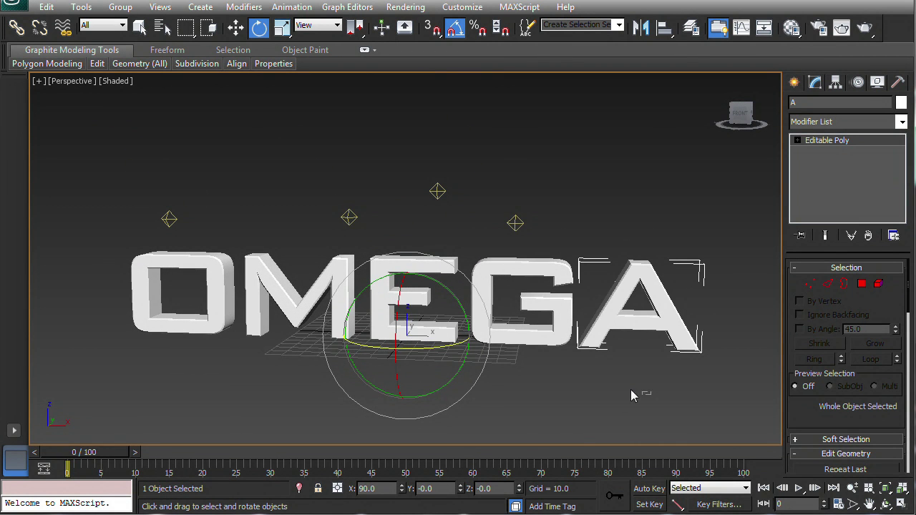
# - Select the letters M and G in turn and examine where their rotation pivots sit relative to each letter
pyautogui.moveTo(631, 394); pyautogui.dragTo(199, 321)
pyautogui.moveTo(371, 315); pyautogui.dragTo(478, 339)
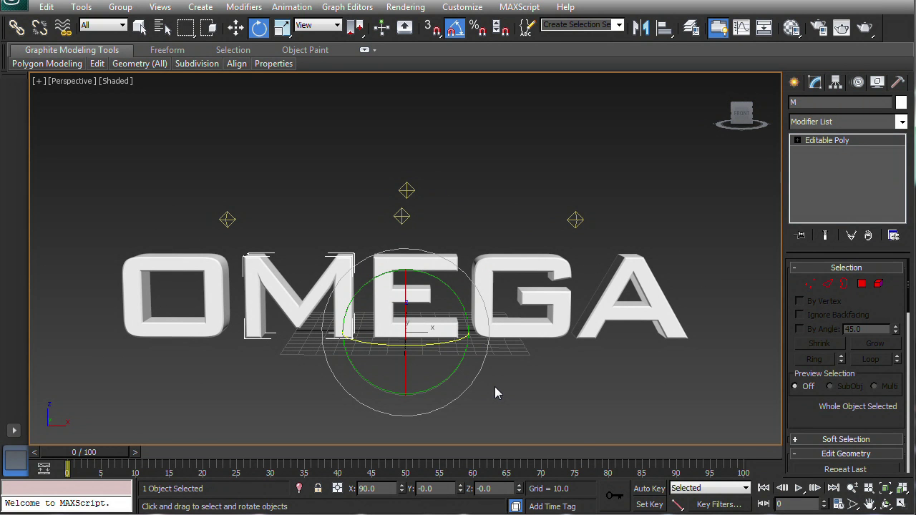
pyautogui.click(538, 333)
pyautogui.keyDown('alt'); pyautogui.moveTo(538, 334); pyautogui.dragTo(435, 337, button='middle'); pyautogui.keyUp('alt')
pyautogui.moveTo(434, 337); pyautogui.dragTo(446, 356)
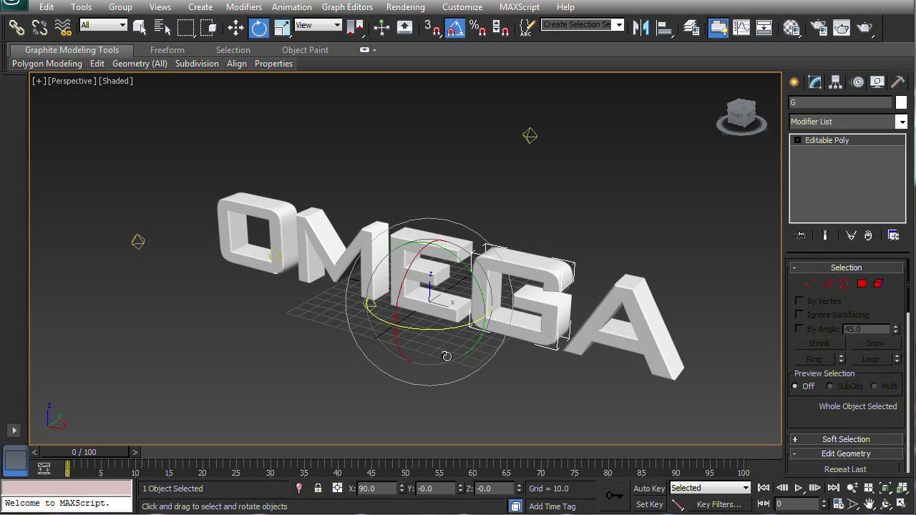
pyautogui.keyDown('alt'); pyautogui.moveTo(446, 356); pyautogui.dragTo(618, 318, button='middle'); pyautogui.keyUp('alt')
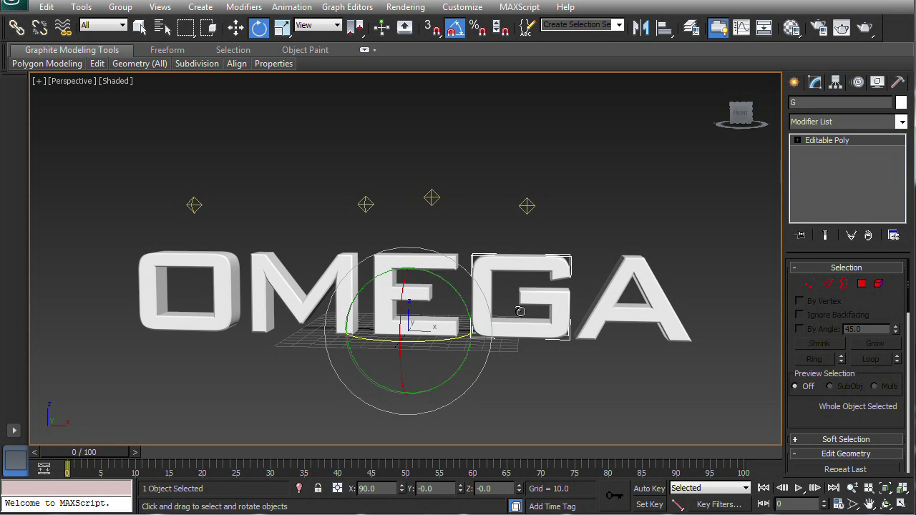
# - Select all five letters and center each pivot to its own object using Affect Pivot Only
pyautogui.moveTo(648, 376); pyautogui.dragTo(130, 312)
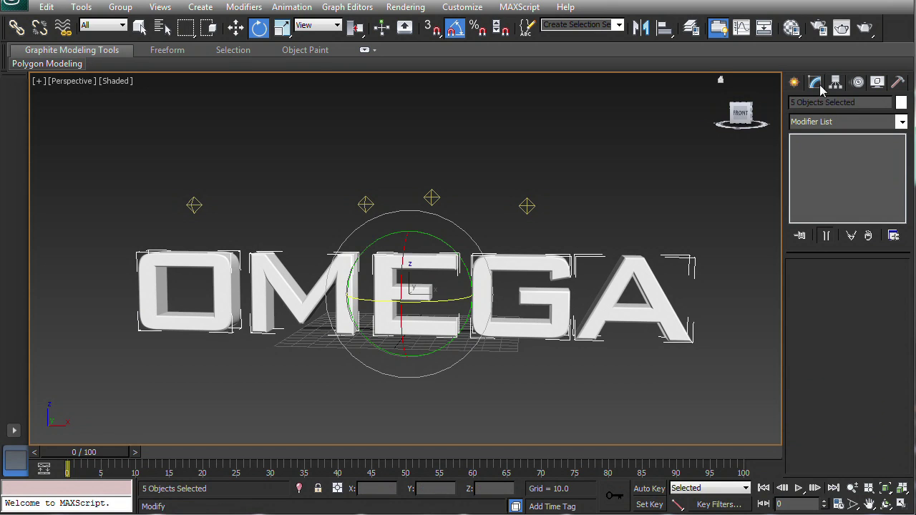
pyautogui.click(833, 84)
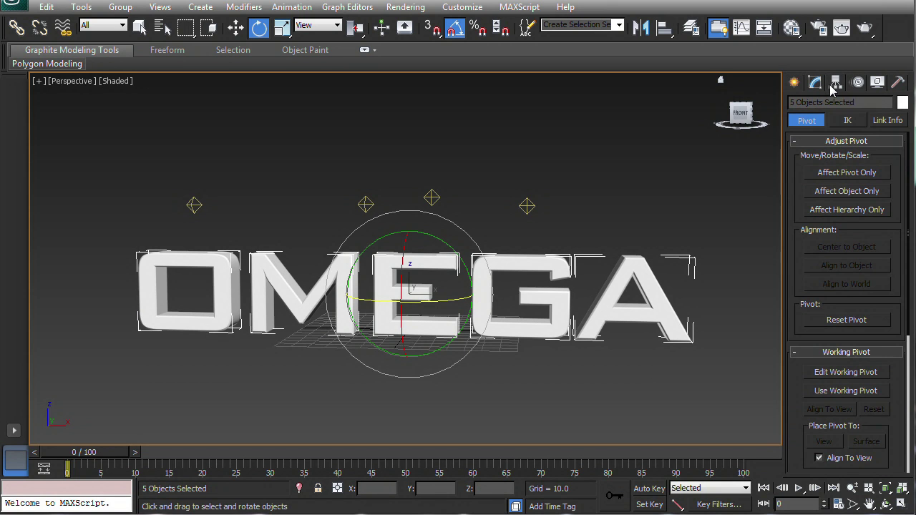
pyautogui.click(840, 173)
pyautogui.click(837, 250)
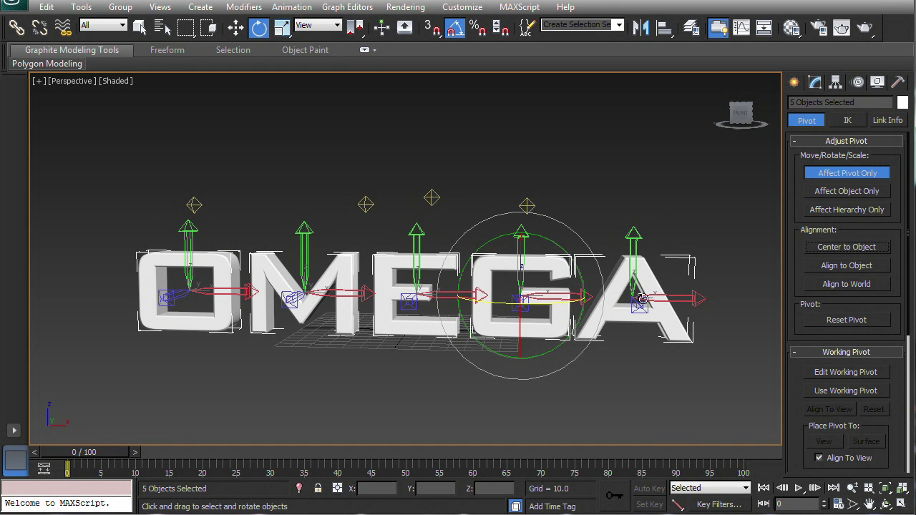
pyautogui.click(823, 179)
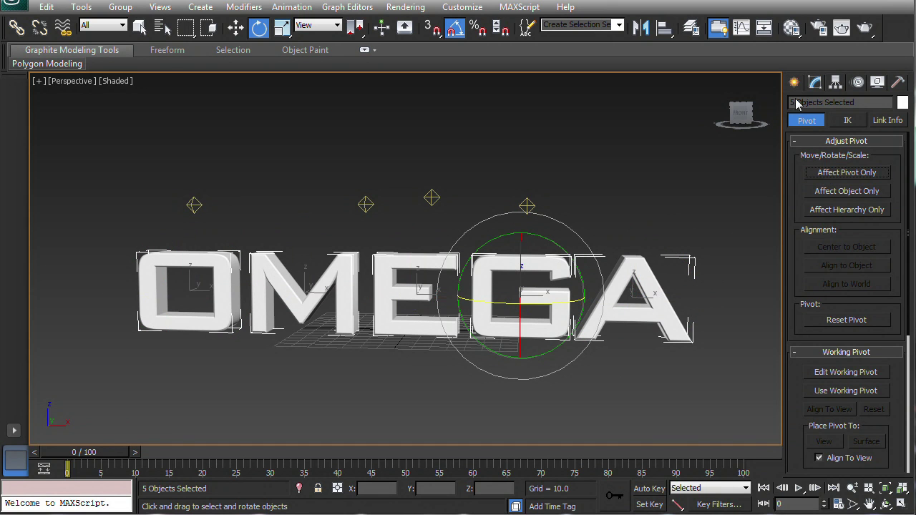
# - Try rotating all five selected letters about their own centered vertical axes
pyautogui.click(814, 82)
pyautogui.moveTo(490, 305); pyautogui.dragTo(787, 294)
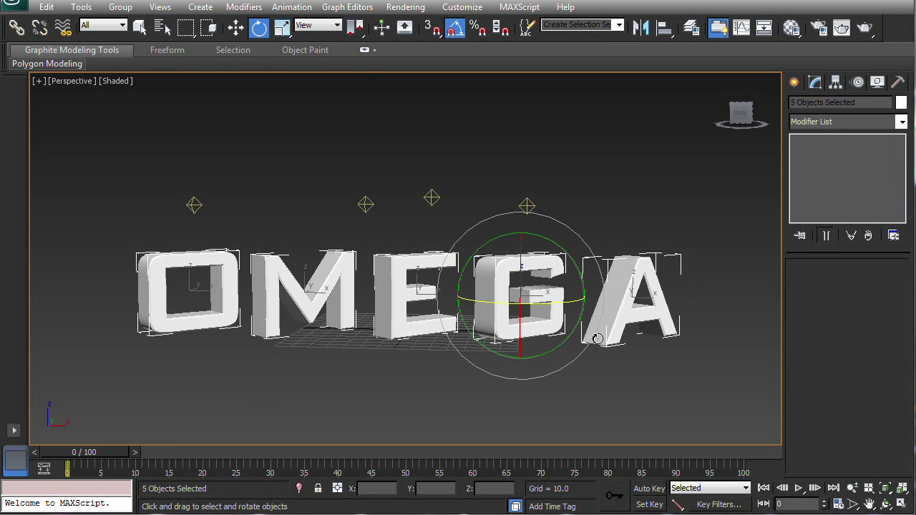
pyautogui.keyDown('alt'); pyautogui.moveTo(597, 338); pyautogui.dragTo(525, 344, button='middle'); pyautogui.keyUp('alt')
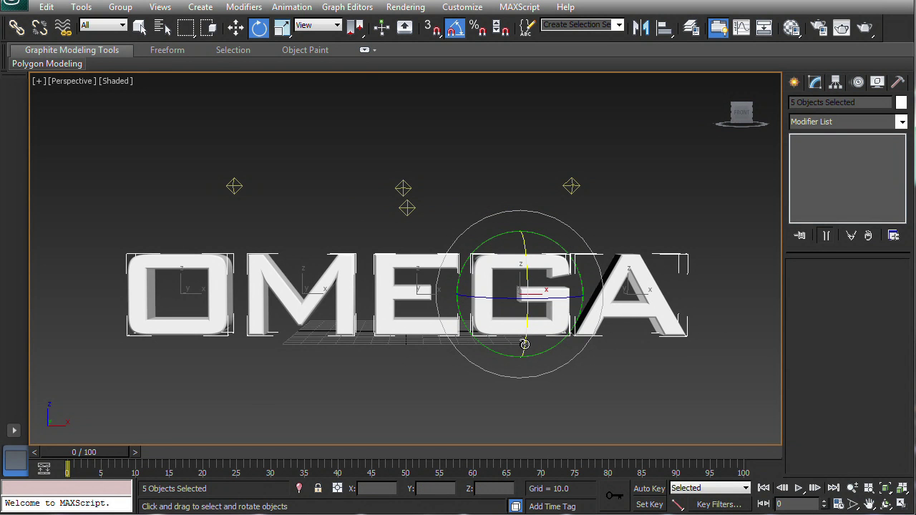
pyautogui.click(652, 396)
pyautogui.click(835, 82)
pyautogui.moveTo(687, 359); pyautogui.dragTo(91, 309)
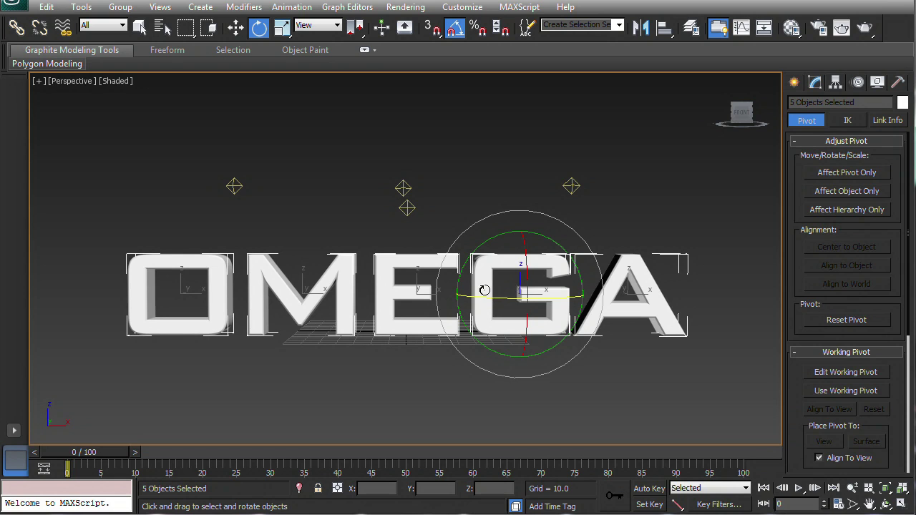
# - Turn on Auto Key and rotate the five letters about their vertical axes at frame 0 until they stand edge-on
pyautogui.press('w')
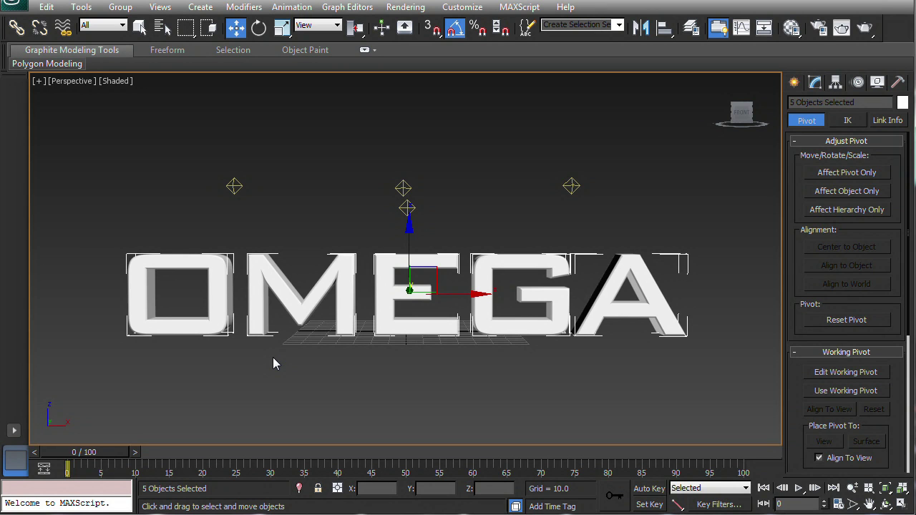
pyautogui.press('e')
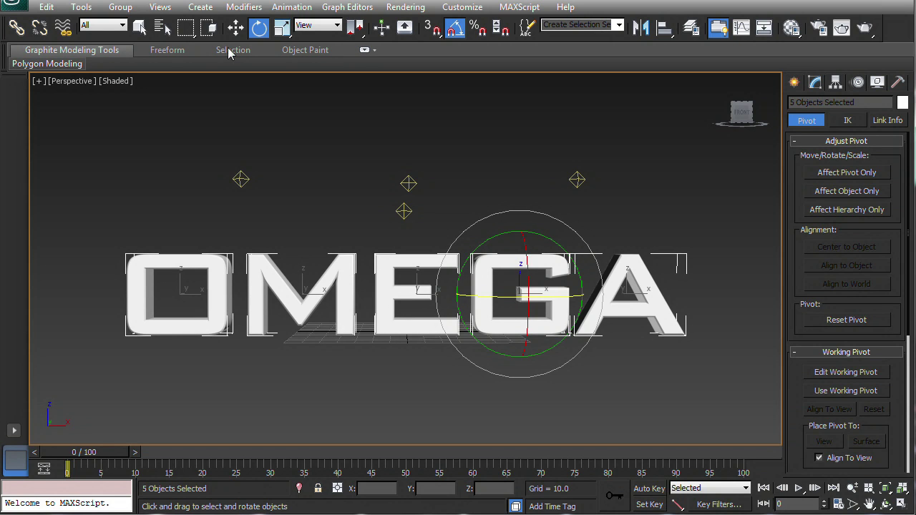
pyautogui.press('n')
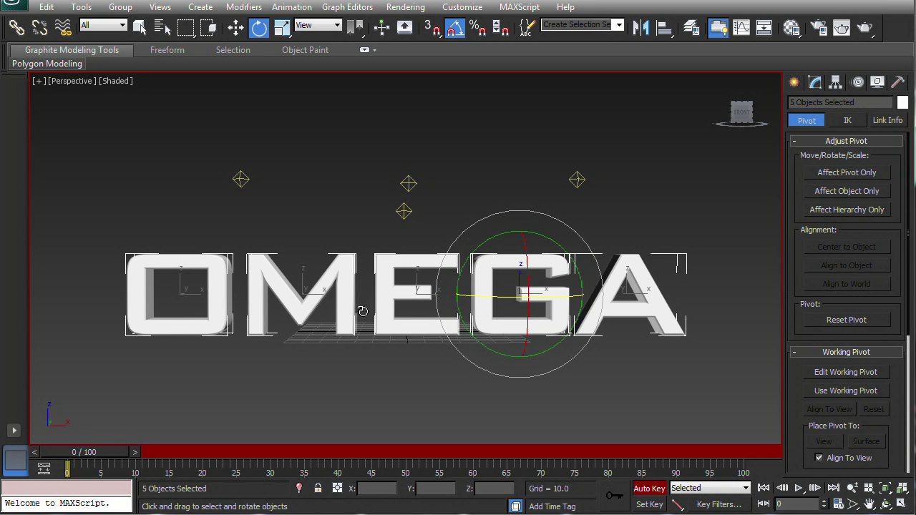
pyautogui.moveTo(510, 298); pyautogui.dragTo(536, 285)
pyautogui.hotkey('ctrl', 'z')
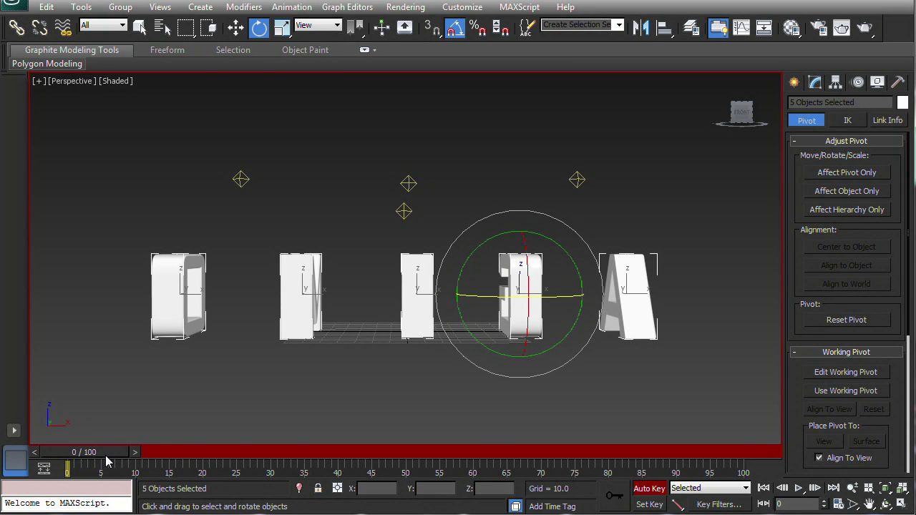
# - At frame 90, rotate the five letters back to face the front, and return to frame 0
pyautogui.moveTo(102, 459); pyautogui.dragTo(683, 461)
pyautogui.press('e')
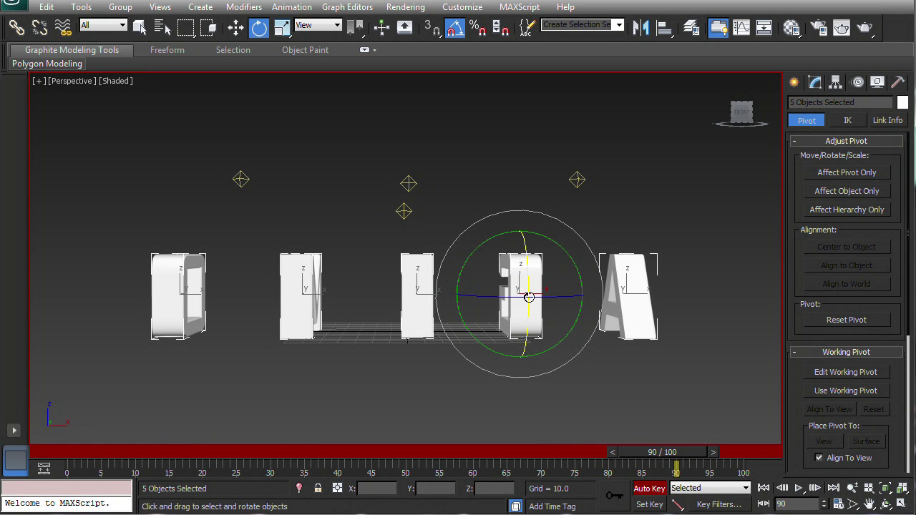
pyautogui.moveTo(524, 301); pyautogui.dragTo(444, 297)
pyautogui.moveTo(664, 455); pyautogui.dragTo(68, 455)
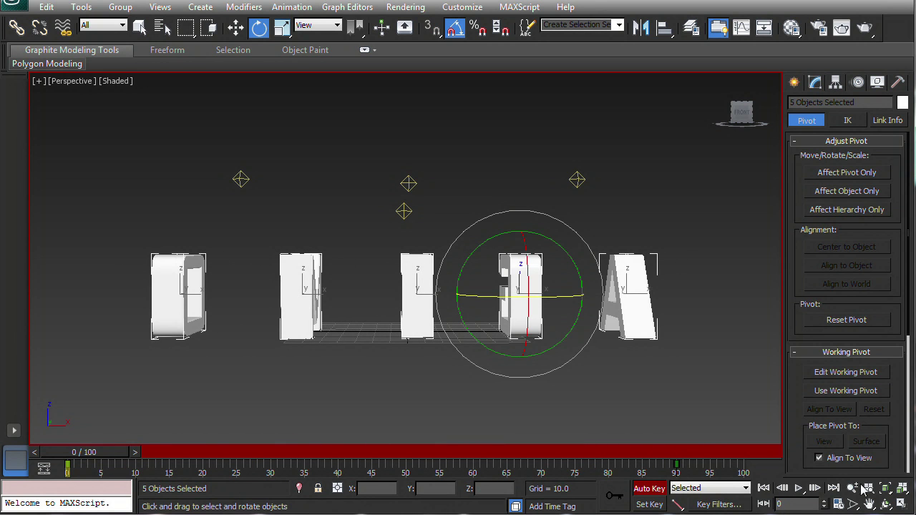
# - Play back the letter rotation animation and rewind it to frame 0
pyautogui.click(798, 488)
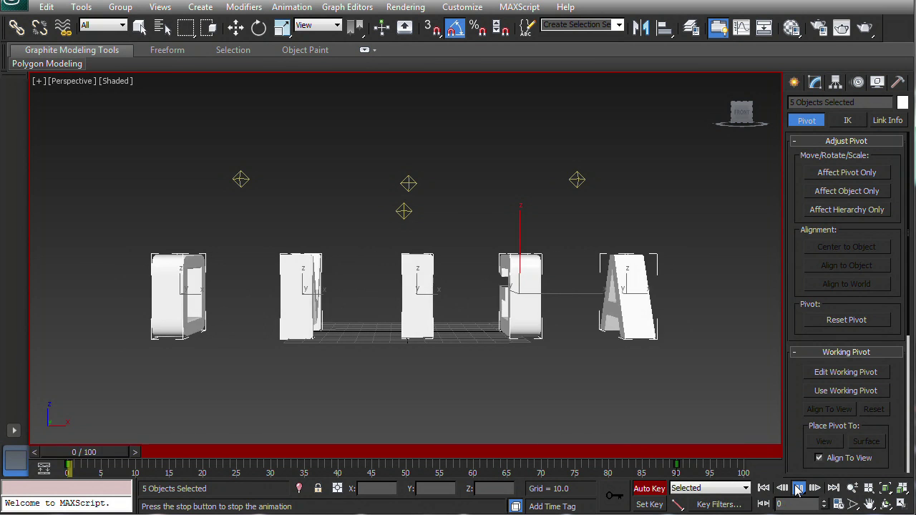
pyautogui.press('Home')
pyautogui.press('e')
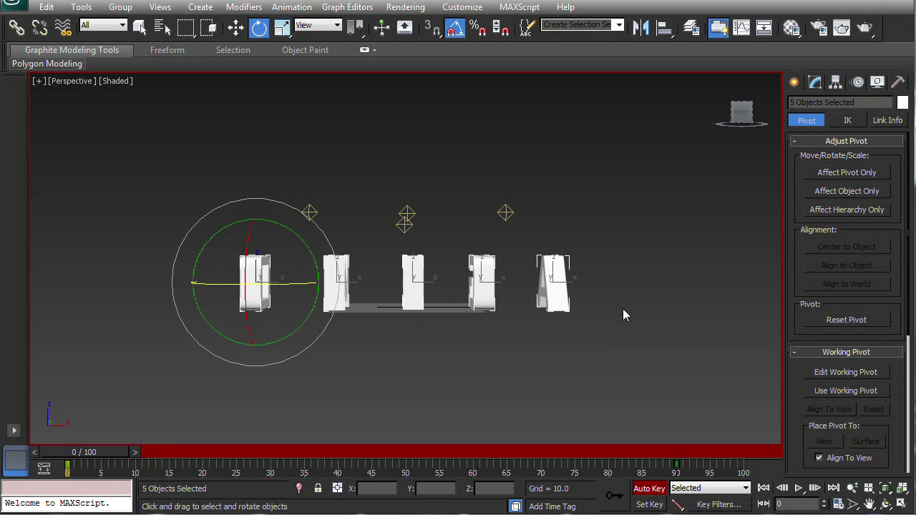
# - Key the current positions of all five letters at frame 90 with the Move tool, and return to frame 0
pyautogui.click(301, 382)
pyautogui.press('w')
pyautogui.moveTo(251, 293); pyautogui.dragTo(589, 284)
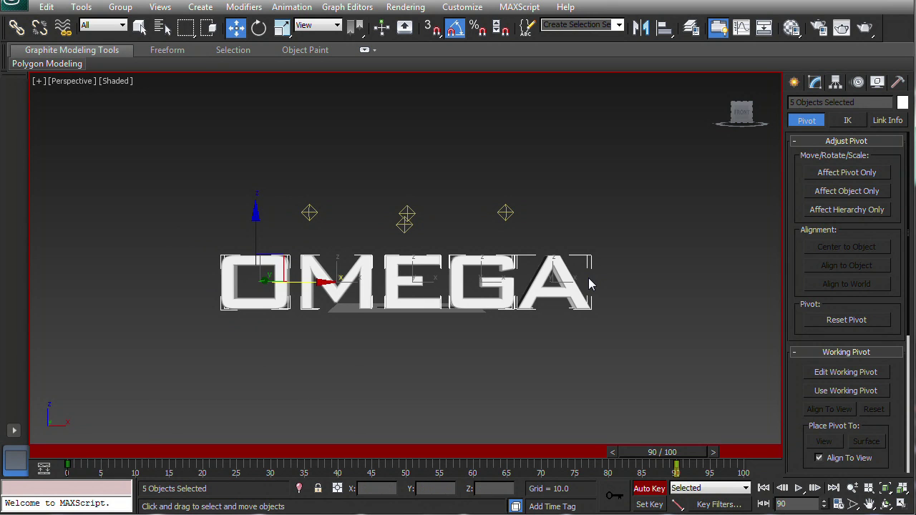
pyautogui.click(550, 279)
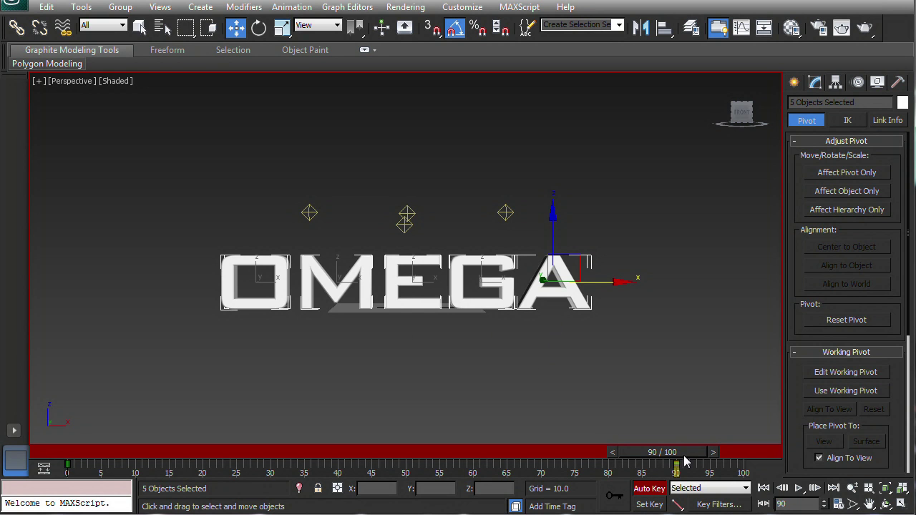
pyautogui.moveTo(680, 462); pyautogui.dragTo(65, 430)
# - At frame 0, spread the letters along the X axis by moving O and M outward left and G and A outward right
pyautogui.press('w')
pyautogui.click(260, 284)
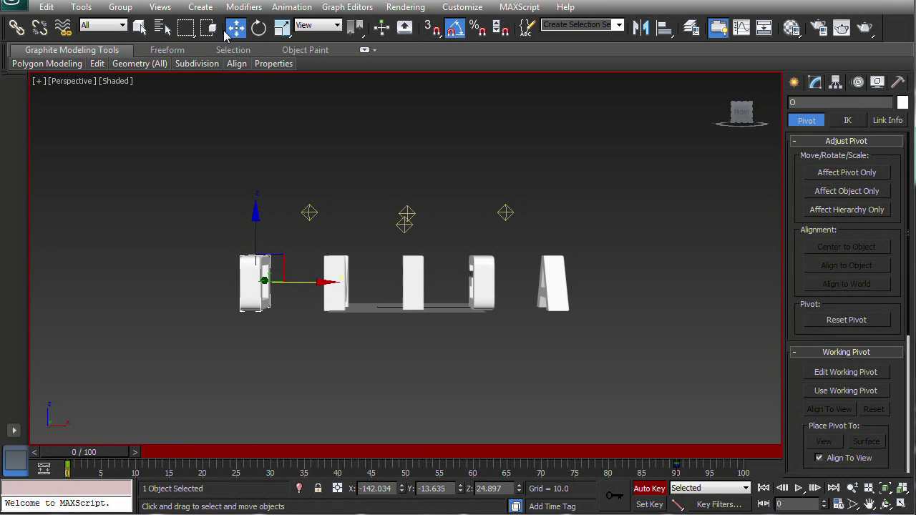
pyautogui.moveTo(293, 285); pyautogui.dragTo(158, 290)
pyautogui.moveTo(552, 287); pyautogui.dragTo(731, 287)
pyautogui.moveTo(491, 284); pyautogui.dragTo(556, 284)
pyautogui.click(331, 287)
pyautogui.moveTo(378, 284); pyautogui.dragTo(313, 290)
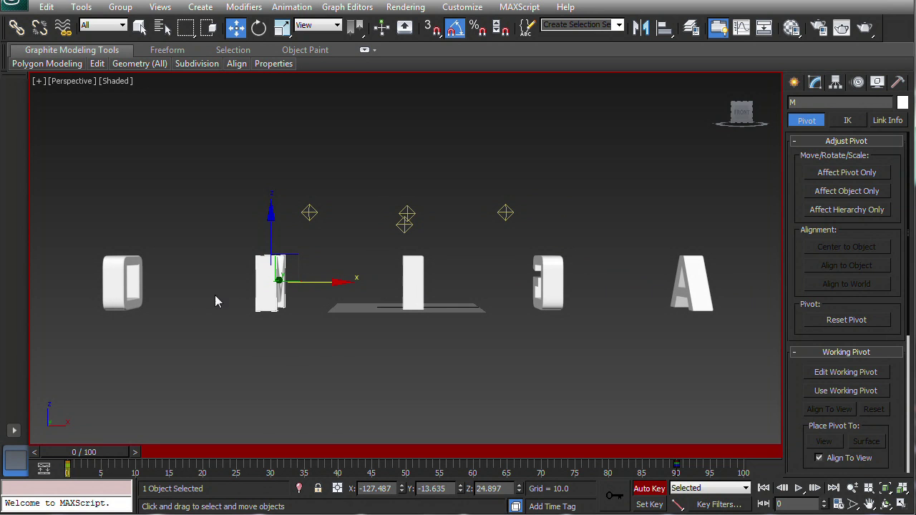
# - Scrub and play the animation to review the spread letters coming together, and return to frame 0
pyautogui.moveTo(78, 453); pyautogui.dragTo(614, 421)
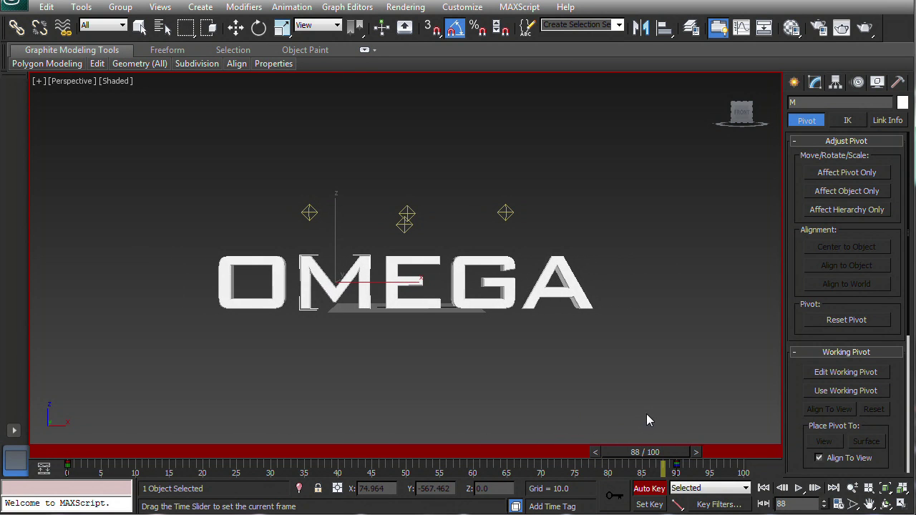
pyautogui.press('Home')
pyautogui.press('w')
pyautogui.click(803, 489)
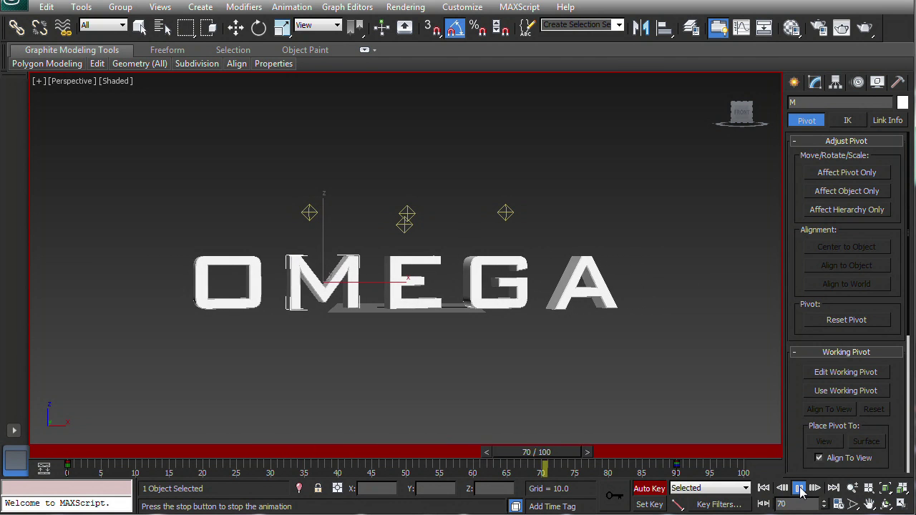
pyautogui.click(131, 441)
pyautogui.moveTo(131, 442); pyautogui.dragTo(98, 440)
# - At frame 0, rotate letters O, M, G and A individually about the vertical axis until each is edge-on, with A at 70 degrees
pyautogui.click(128, 281)
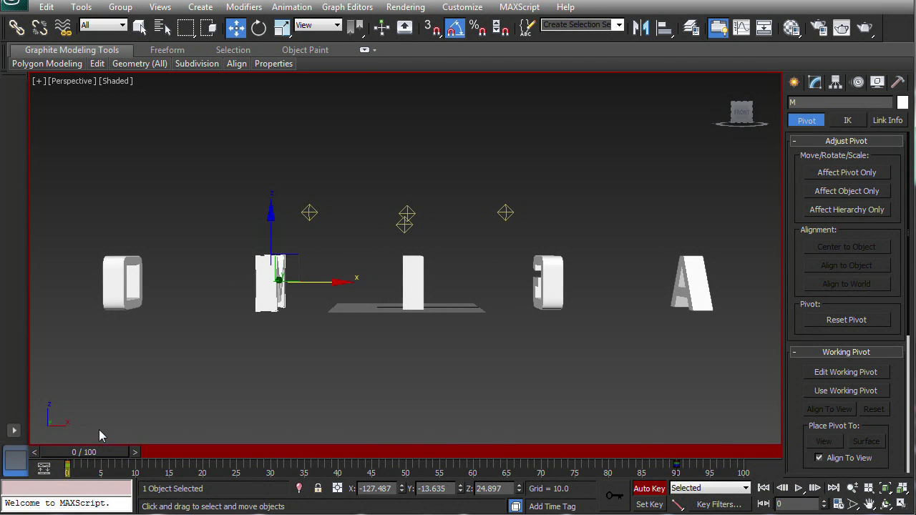
pyautogui.press('e')
pyautogui.moveTo(163, 286); pyautogui.dragTo(172, 285)
pyautogui.click(269, 282)
pyautogui.moveTo(269, 282); pyautogui.dragTo(299, 288)
pyautogui.click(565, 286)
pyautogui.moveTo(565, 286)
pyautogui.mouseDown()
pyautogui.moveTo(594, 287)
pyautogui.moveTo(569, 286)
pyautogui.mouseUp()
pyautogui.click(694, 286)
pyautogui.moveTo(694, 286); pyautogui.dragTo(706, 288)
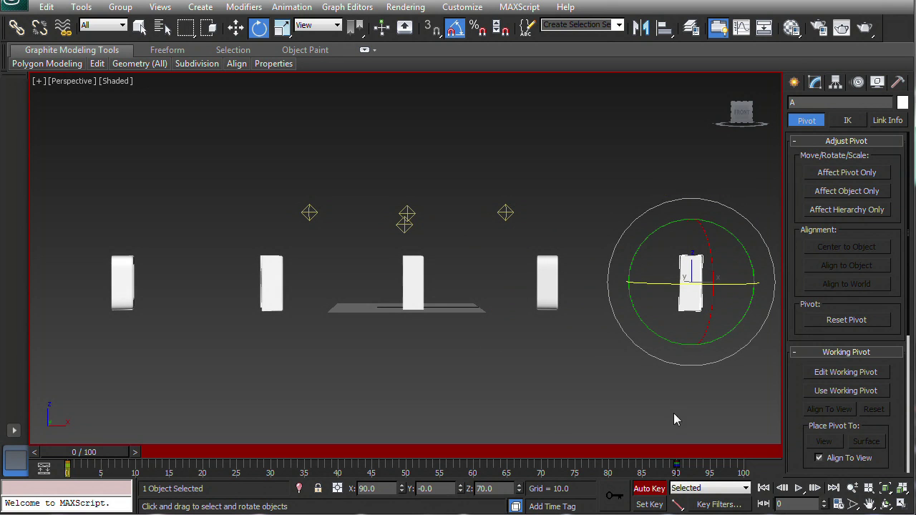
# - Turn off Auto Key and preview the letter animation through to frame 100
pyautogui.click(648, 488)
pyautogui.moveTo(91, 458); pyautogui.dragTo(744, 455)
pyautogui.click(798, 488)
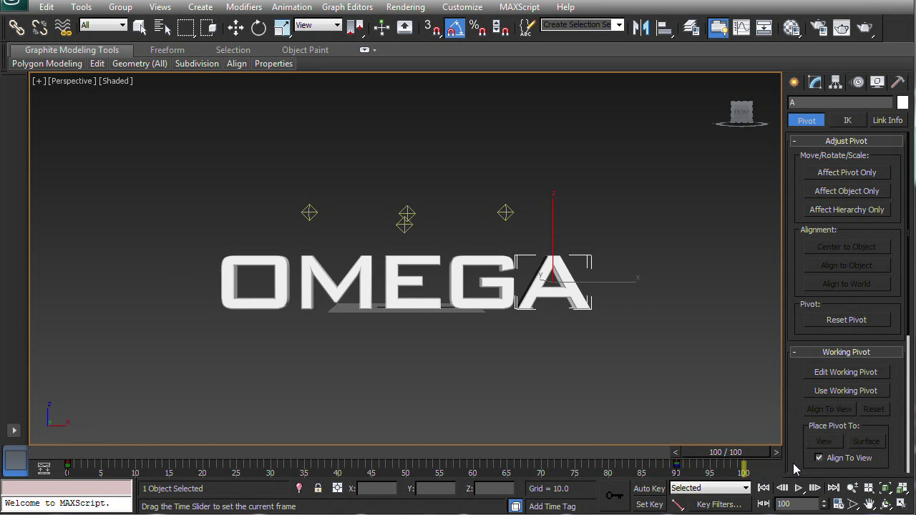
pyautogui.press('e')
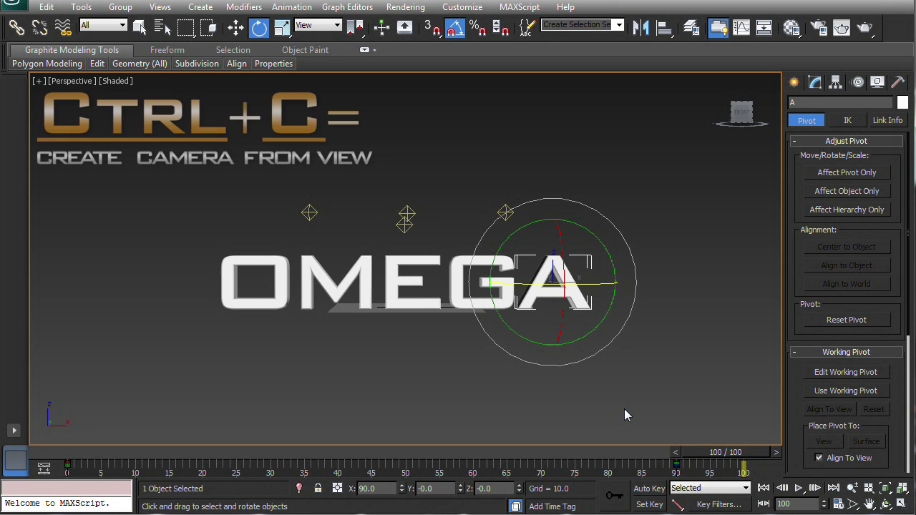
# - Create a camera from the current view and switch back to the perspective view, showing the camera and text from the side
pyautogui.hotkey('ctrl', 'c')
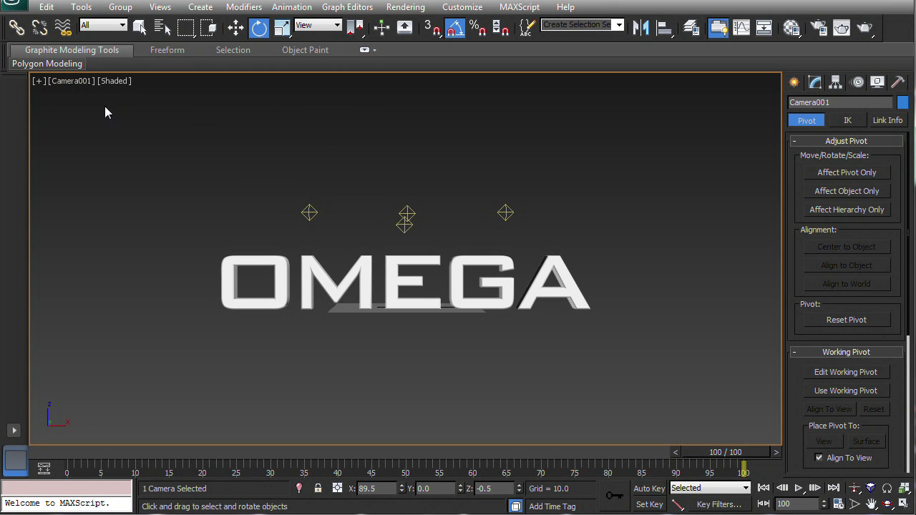
pyautogui.press('p')
pyautogui.scroll(-5, 350, 197)
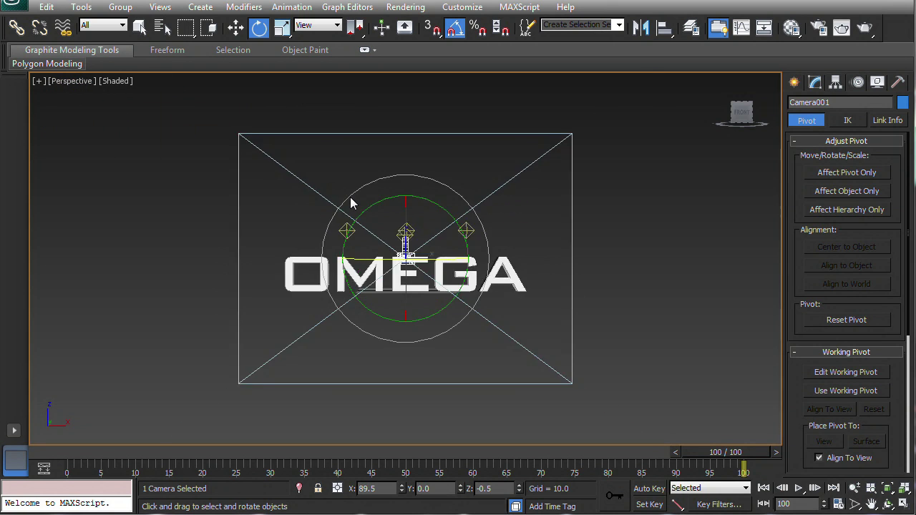
pyautogui.keyDown('alt'); pyautogui.moveTo(350, 196); pyautogui.dragTo(613, 246, button='middle'); pyautogui.keyUp('alt')
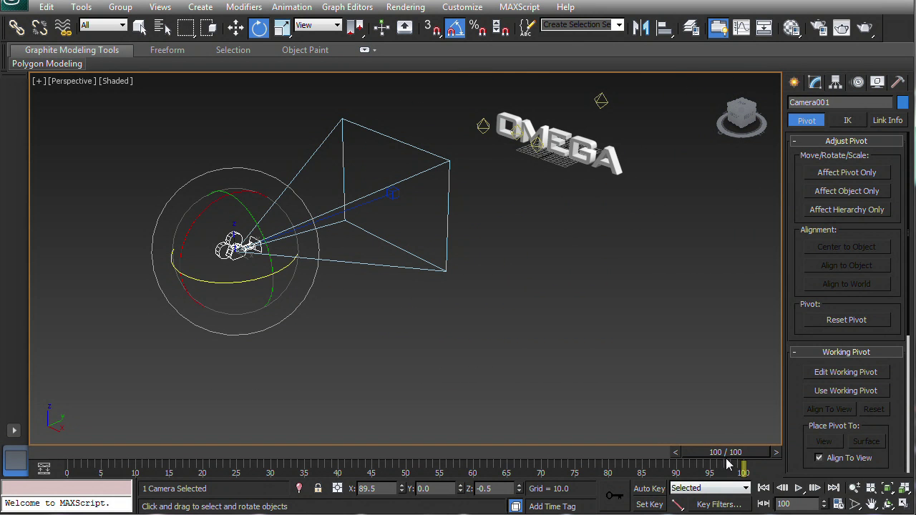
# - Switch to moving the camera from frame 0, turn on Auto Key, and advance to frame 100
pyautogui.press('Home')
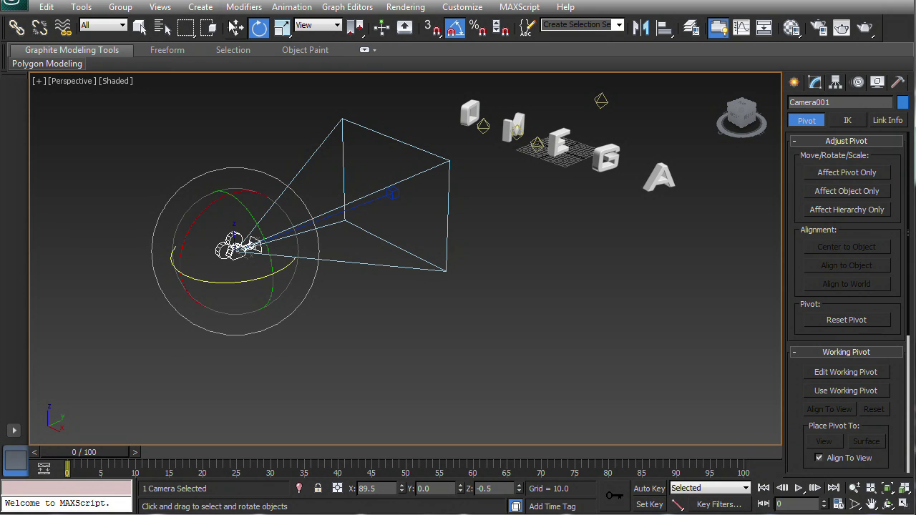
pyautogui.click(234, 27)
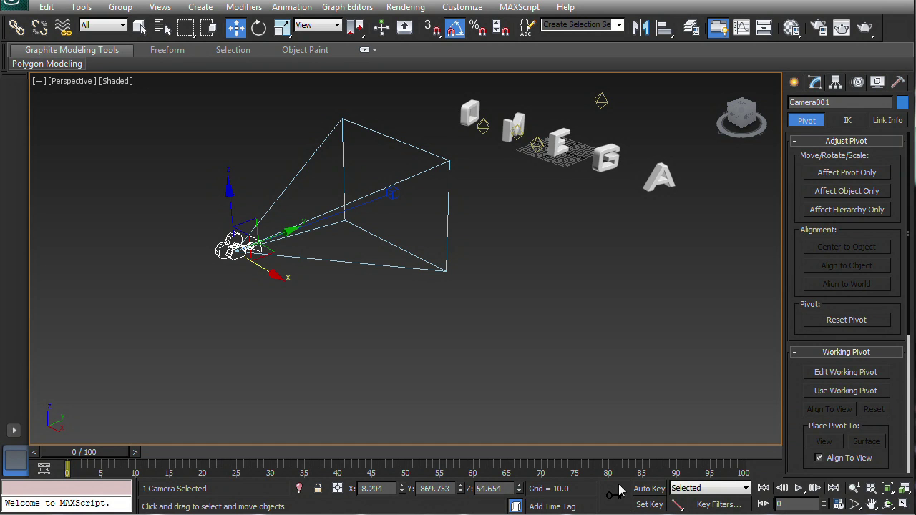
pyautogui.click(649, 488)
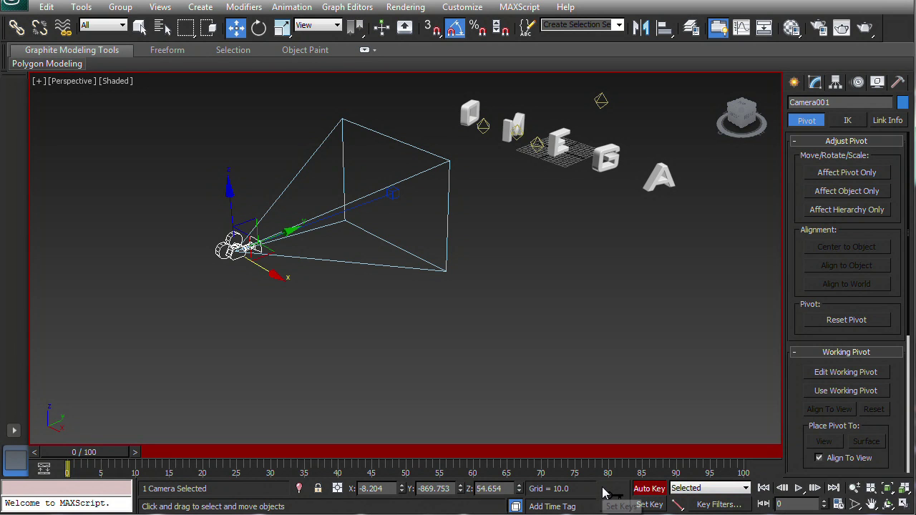
pyautogui.moveTo(79, 452); pyautogui.dragTo(725, 428)
pyautogui.press('w')
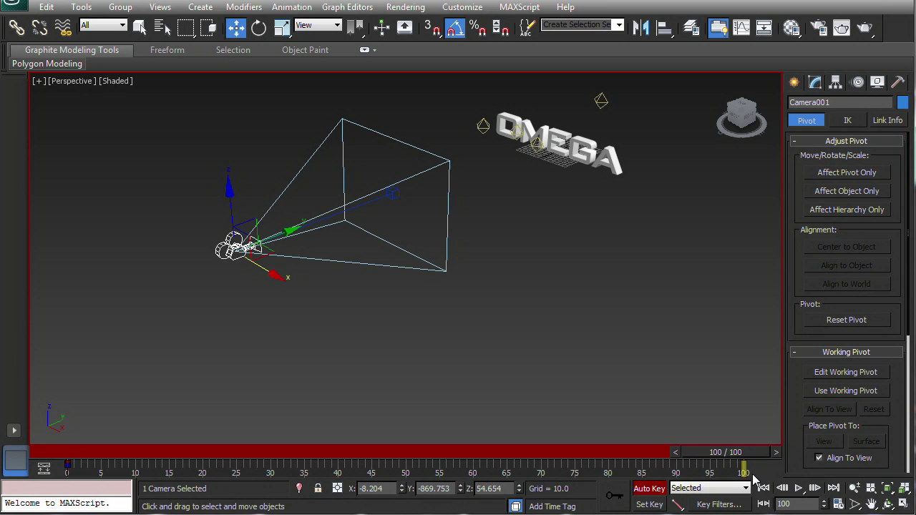
# - Extend the animation length to 300 frames in the time configuration
pyautogui.click(839, 504)
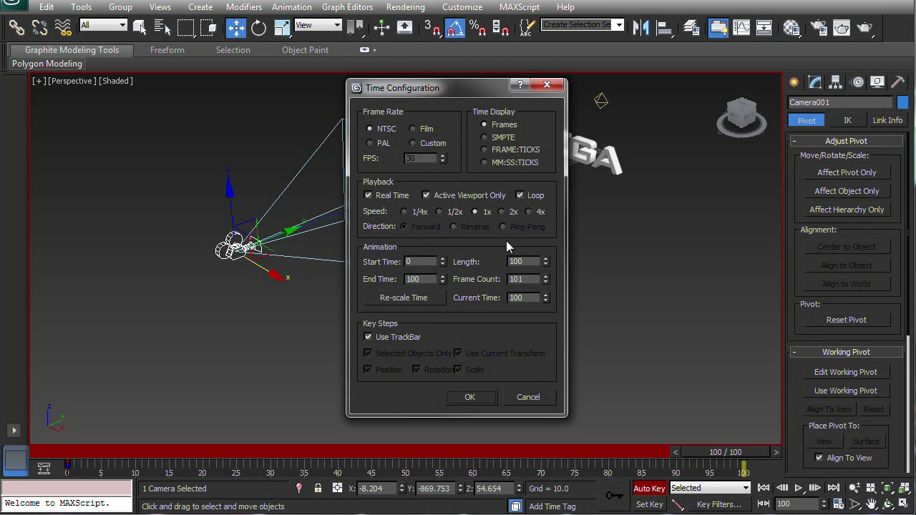
pyautogui.doubleClick(517, 261)
pyautogui.write('3')
pyautogui.click(470, 397)
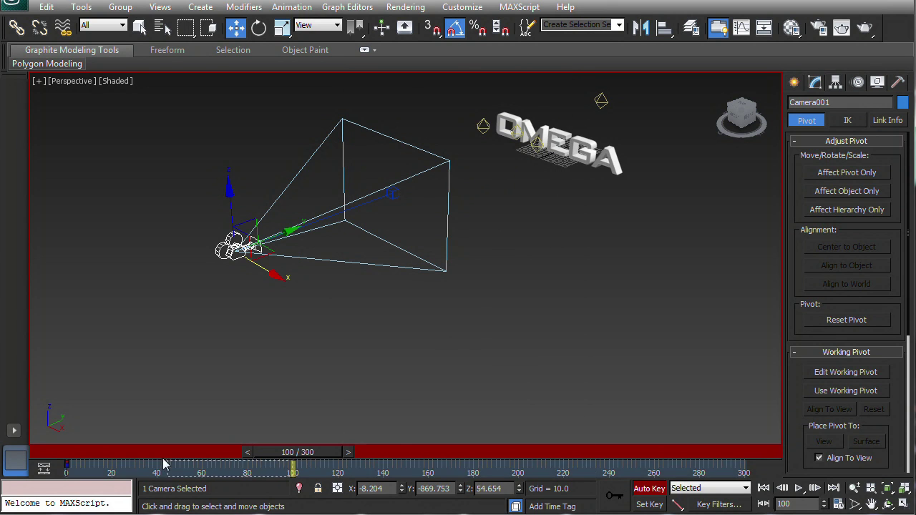
# - At frame 300, move the camera back from the text along its Y axis to about -1002
pyautogui.moveTo(297, 452); pyautogui.dragTo(727, 442)
pyautogui.press('w')
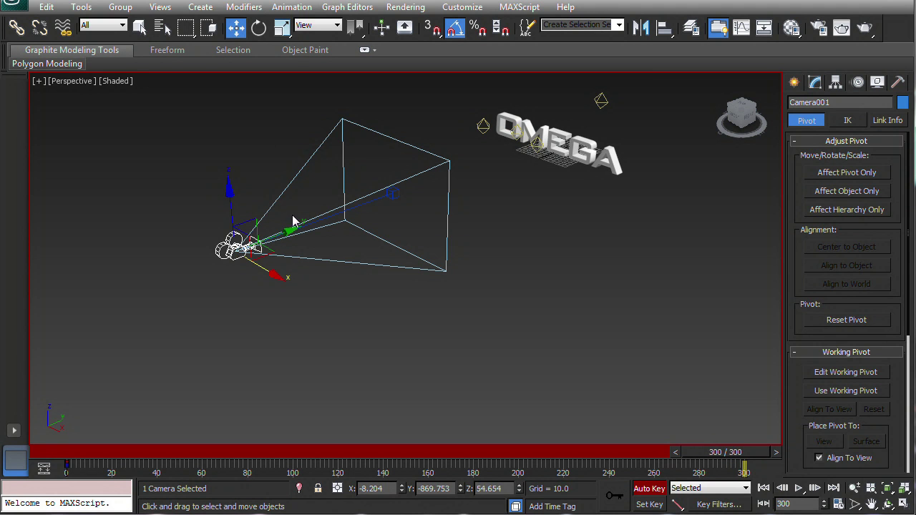
pyautogui.moveTo(284, 231); pyautogui.dragTo(218, 284)
# - Look through the camera, play the animation to check the camera move, and return to frame 300
pyautogui.press('c')
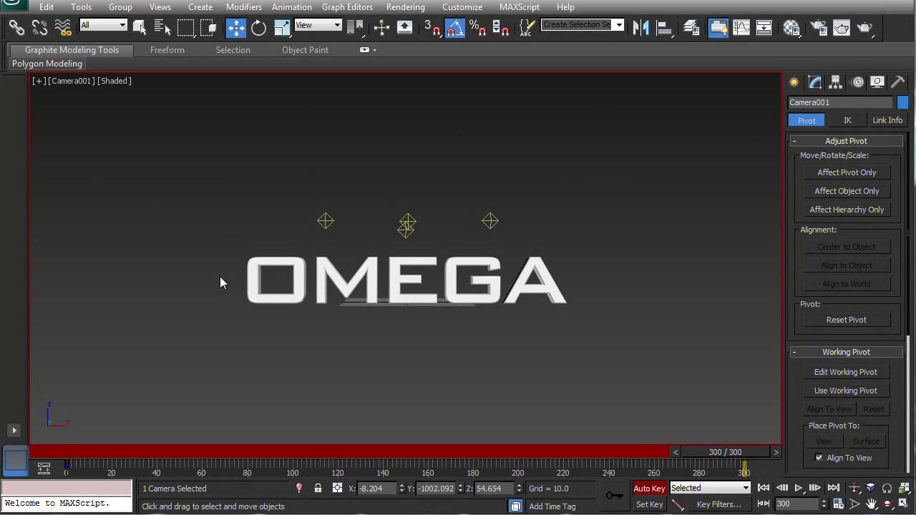
pyautogui.moveTo(724, 451); pyautogui.dragTo(171, 452)
pyautogui.click(798, 488)
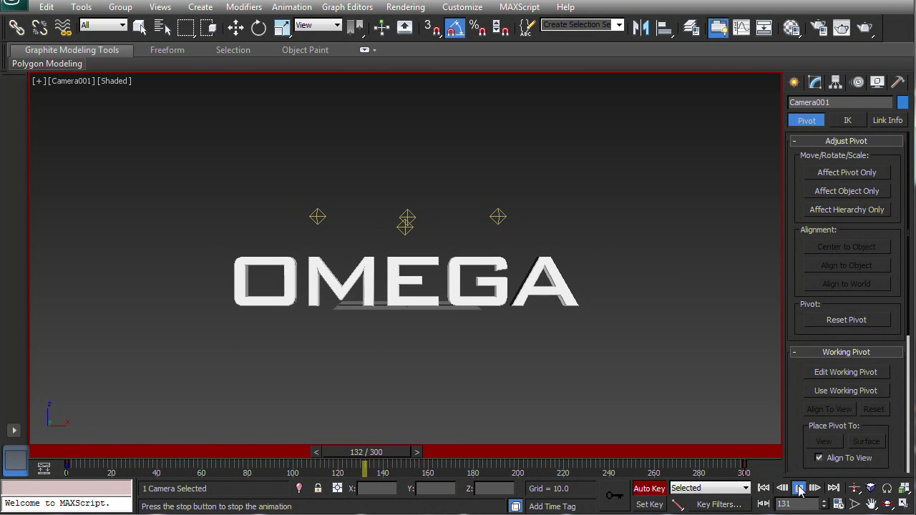
pyautogui.click(799, 488)
pyautogui.moveTo(521, 452); pyautogui.dragTo(744, 452)
pyautogui.press('w')
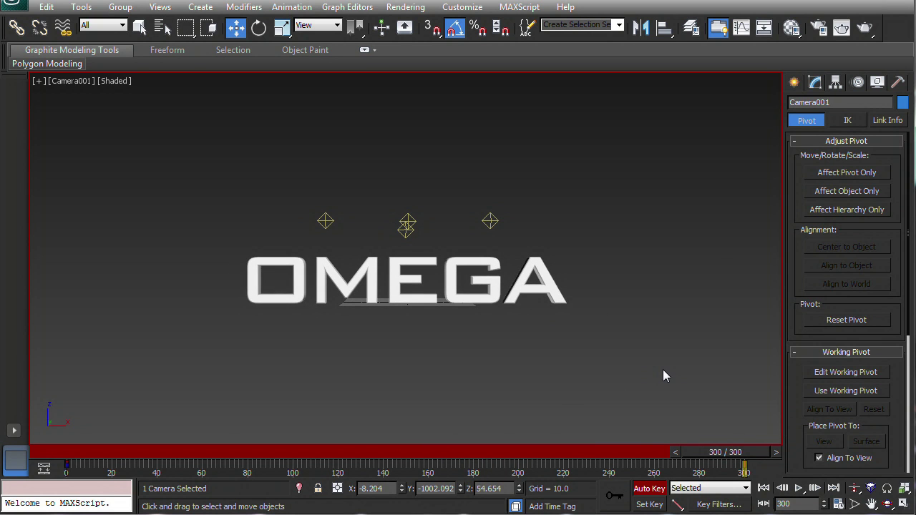
# - In the perspective view at frame 300, move the camera farther back along Y to about -1047
pyautogui.press('p')
pyautogui.scroll(-4, 609, 360)
pyautogui.keyDown('alt'); pyautogui.moveTo(609, 359); pyautogui.dragTo(549, 368, button='middle'); pyautogui.keyUp('alt')
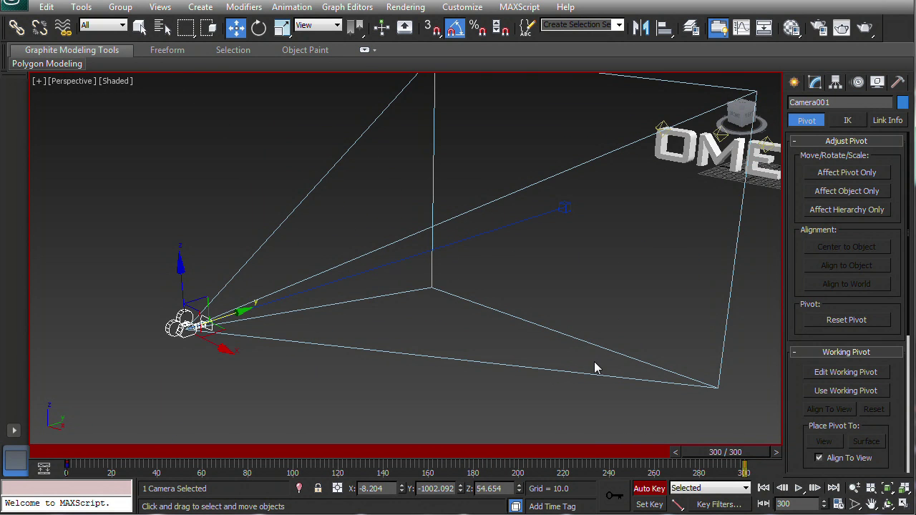
pyautogui.moveTo(236, 315); pyautogui.dragTo(183, 333)
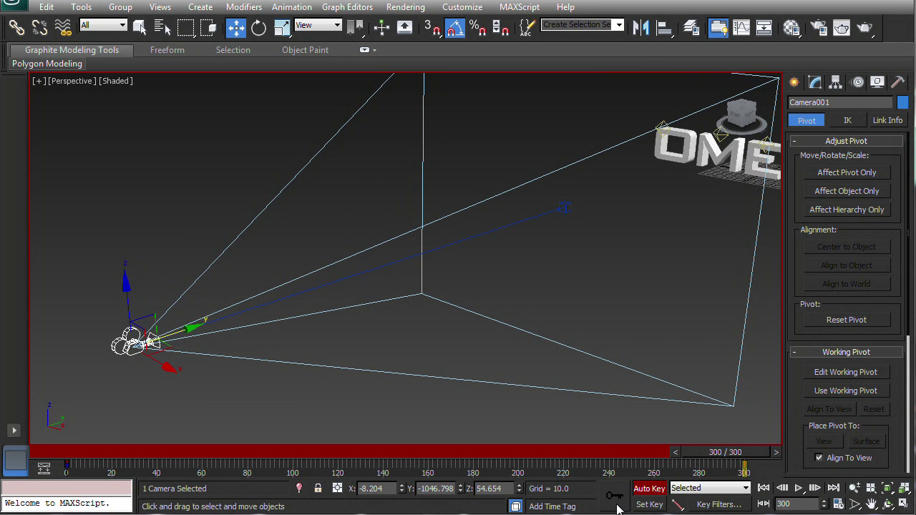
# - Turn off Auto Key and review the animation through the camera view
pyautogui.click(649, 488)
pyautogui.moveTo(720, 459); pyautogui.dragTo(707, 458)
pyautogui.press('c')
pyautogui.click(798, 488)
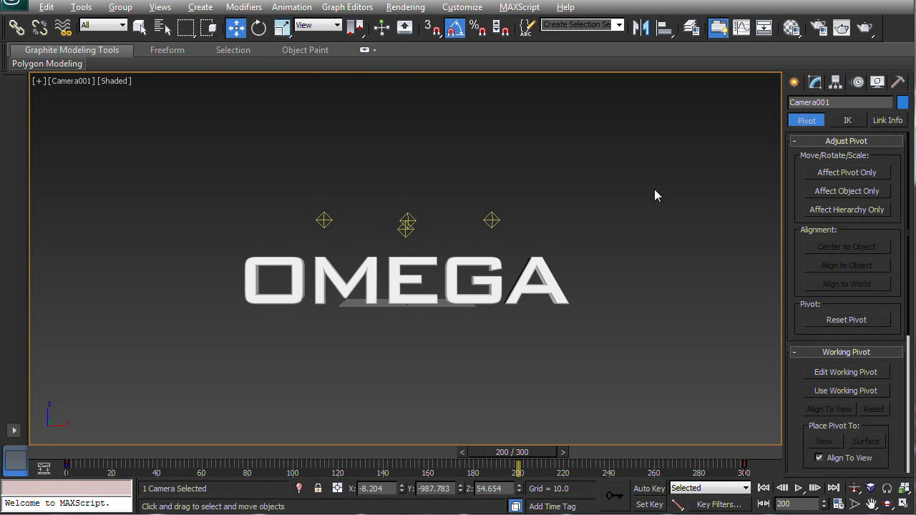
pyautogui.press('F10')
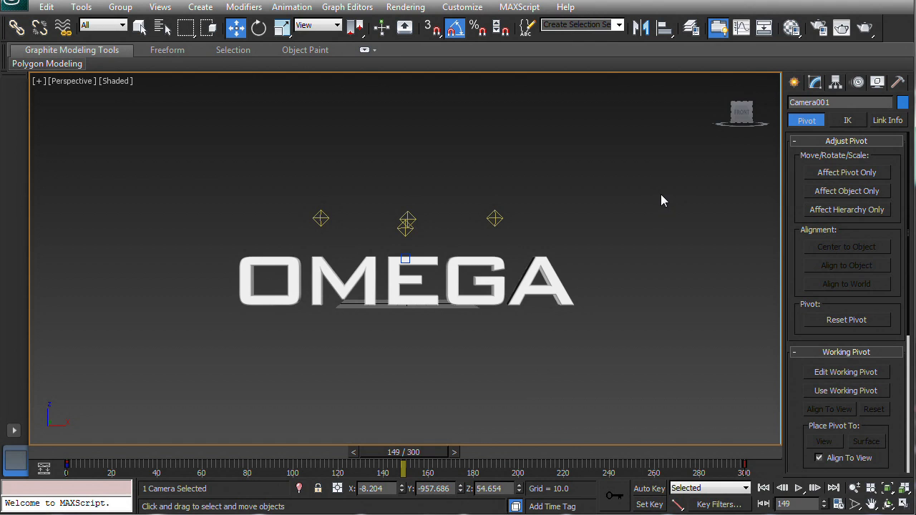
# - Copy the mr Area Omni light in front of the text and place the copy closer, at Y about -71
pyautogui.keyDown('alt'); pyautogui.moveTo(660, 194); pyautogui.dragTo(337, 402, button='middle'); pyautogui.keyUp('alt')
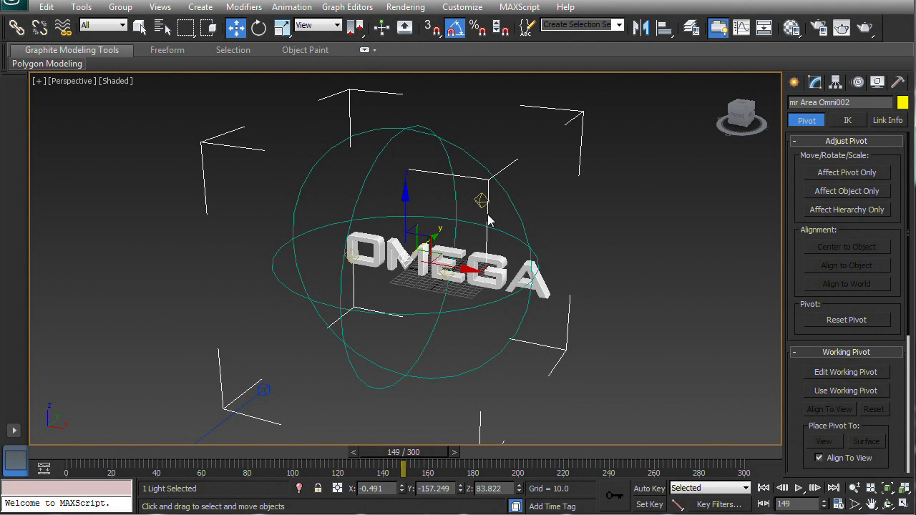
pyautogui.keyDown('alt'); pyautogui.moveTo(485, 202); pyautogui.dragTo(514, 228, button='middle'); pyautogui.keyUp('alt')
pyautogui.click(447, 251)
pyautogui.moveTo(514, 228); pyautogui.dragTo(533, 222)
pyautogui.click(460, 317)
pyautogui.hotkey('shift', 'z')
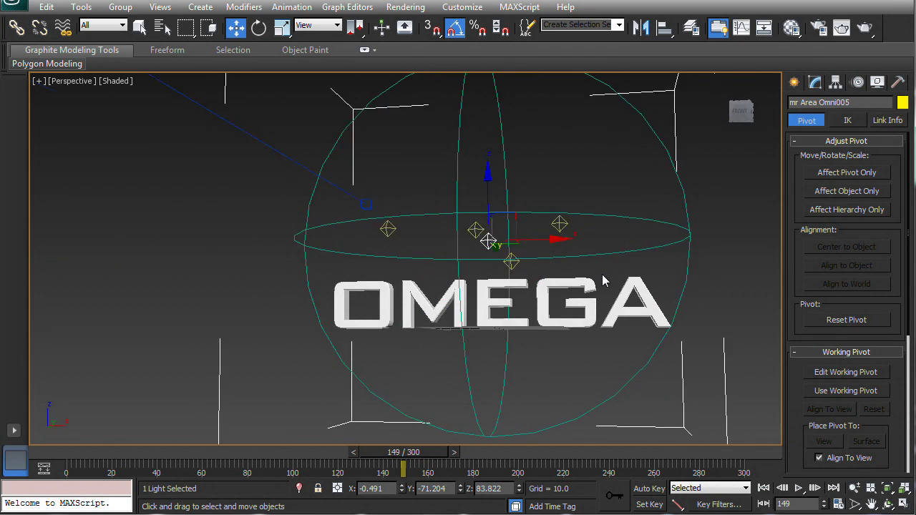
# - Raise the copied light above the text to Z about 126
pyautogui.keyDown('alt'); pyautogui.moveTo(599, 276); pyautogui.dragTo(616, 286, button='middle'); pyautogui.keyUp('alt')
pyautogui.moveTo(492, 204); pyautogui.dragTo(492, 164)
pyautogui.keyDown('alt'); pyautogui.moveTo(492, 164); pyautogui.dragTo(515, 244, button='middle'); pyautogui.keyUp('alt')
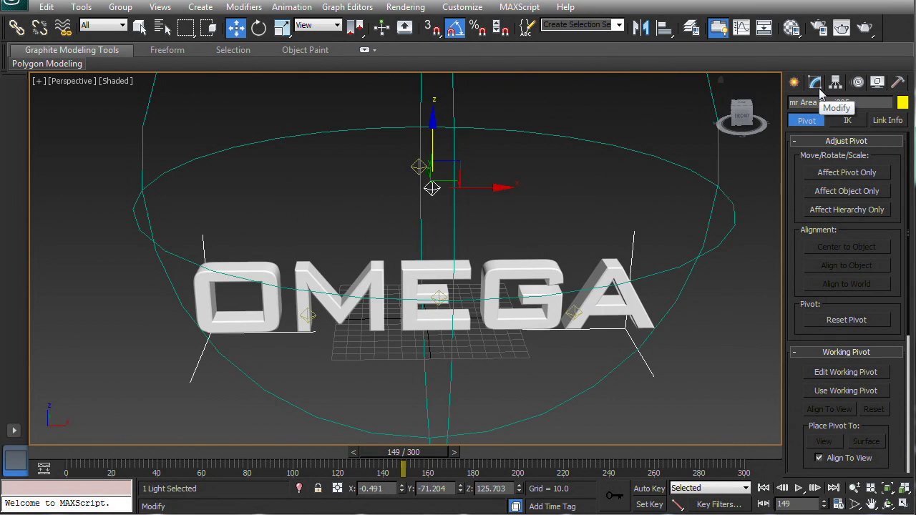
# - Set the copied light's Advanced Effects to affect Specular only, with Diffuse off
pyautogui.click(817, 83)
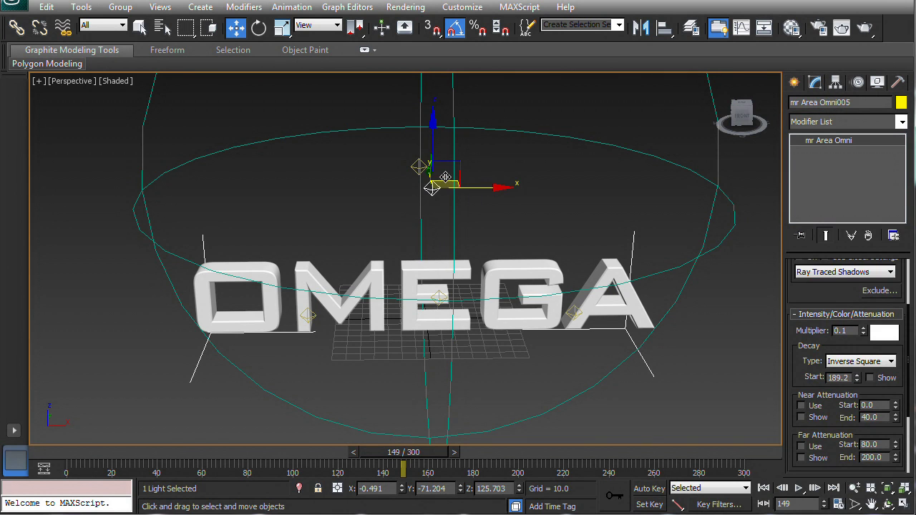
pyautogui.scroll(3, 851, 294)
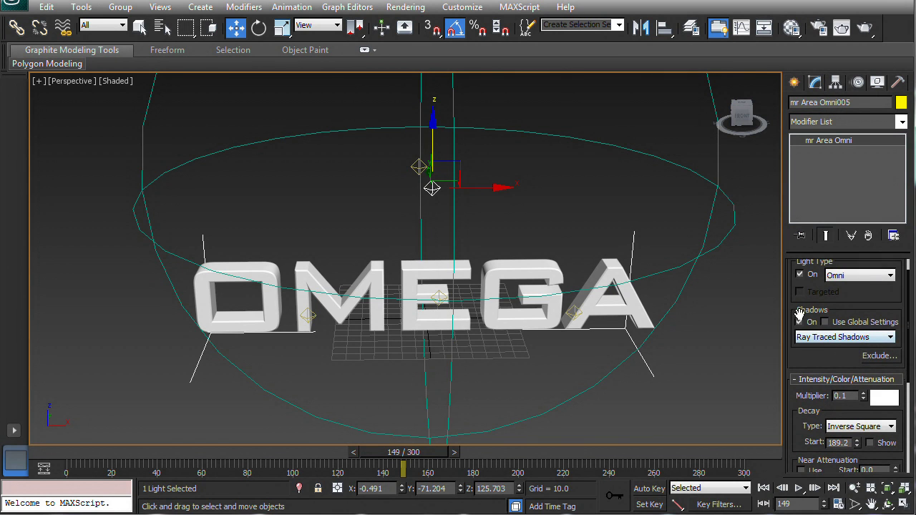
pyautogui.moveTo(822, 292); pyautogui.dragTo(850, 203)
pyautogui.scroll(-3, 859, 286)
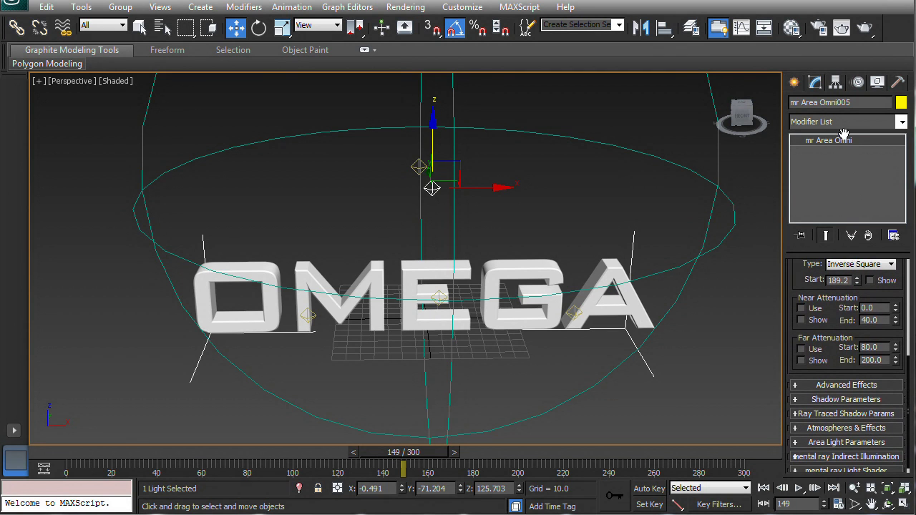
pyautogui.click(849, 384)
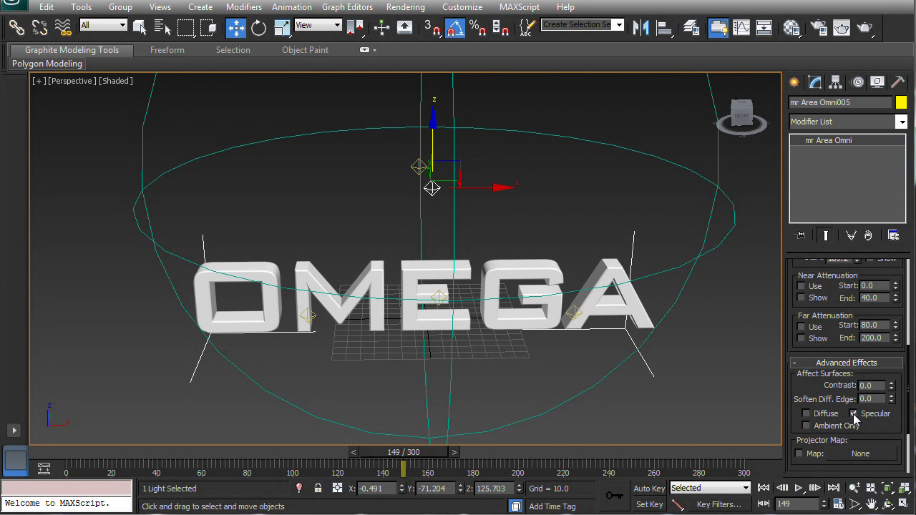
# - Render a close front perspective view of the text at frame 149, and close the rendered image
pyautogui.keyDown('alt'); pyautogui.moveTo(620, 223); pyautogui.dragTo(631, 238, button='middle'); pyautogui.keyUp('alt')
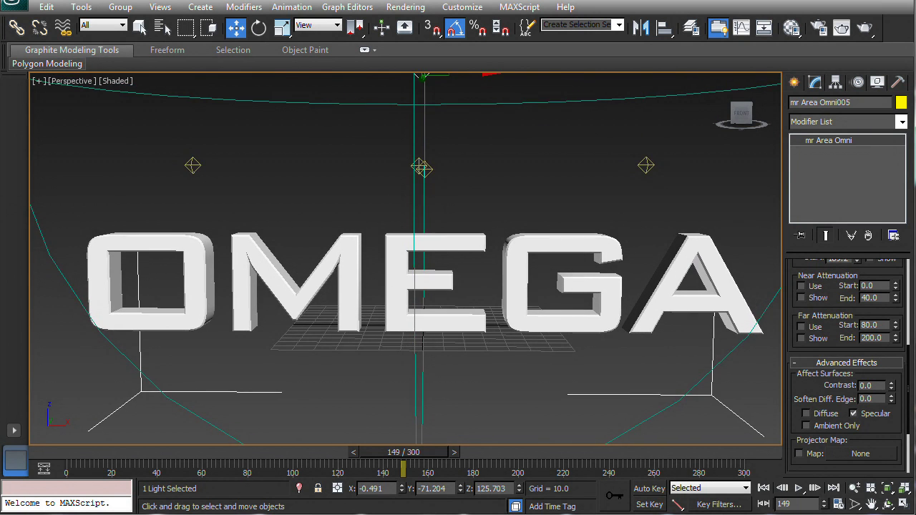
pyautogui.click(872, 32)
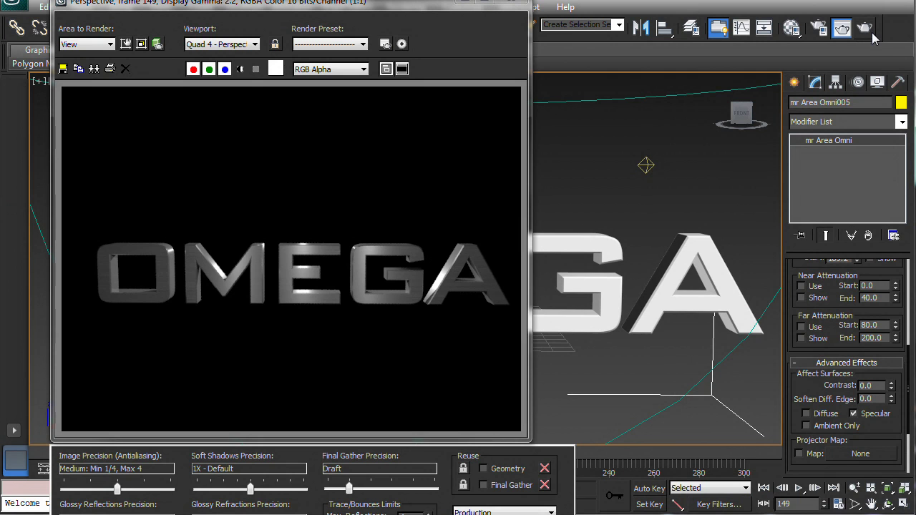
pyautogui.click(520, 5)
# - With Auto Key on at frame 84, move the copied light along X to about -349, beyond the letter O
pyautogui.moveTo(403, 453); pyautogui.dragTo(274, 432)
pyautogui.click(649, 488)
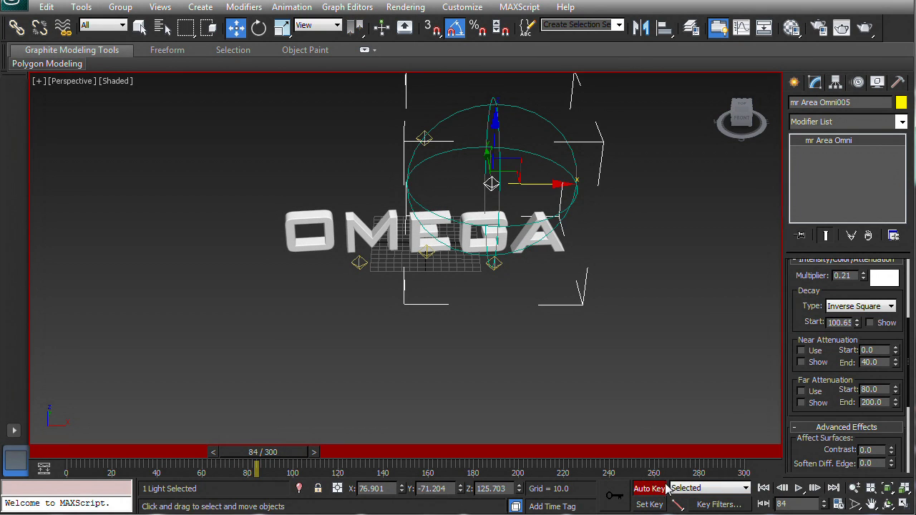
pyautogui.moveTo(533, 182); pyautogui.dragTo(177, 192)
# - At frame 260, move the light along X to about 378, beyond the letter A, and turn off Auto Key
pyautogui.moveTo(282, 455); pyautogui.dragTo(668, 452)
pyautogui.press('w')
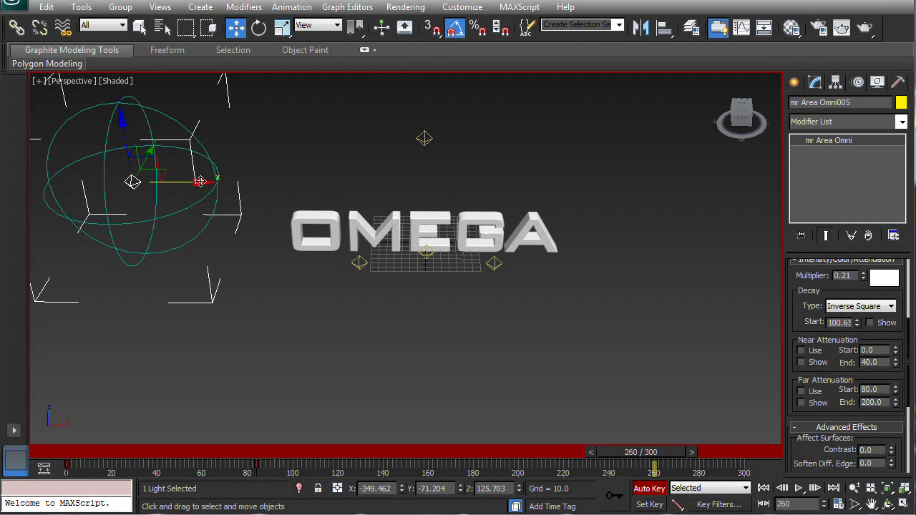
pyautogui.moveTo(165, 205); pyautogui.dragTo(774, 211)
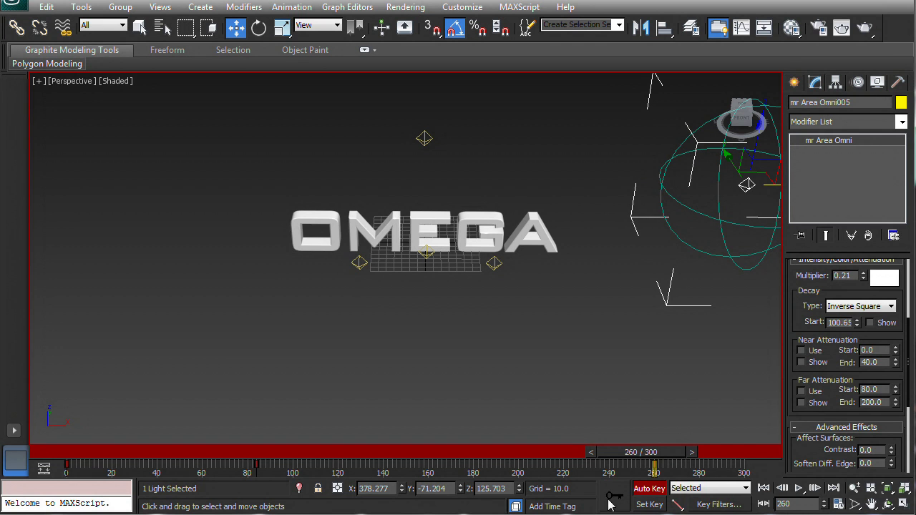
pyautogui.click(651, 490)
# - Delete the light's key at frame 0, shift its frame 84 key to about frame 71, and scrub through to frame 263
pyautogui.moveTo(644, 452); pyautogui.dragTo(171, 452)
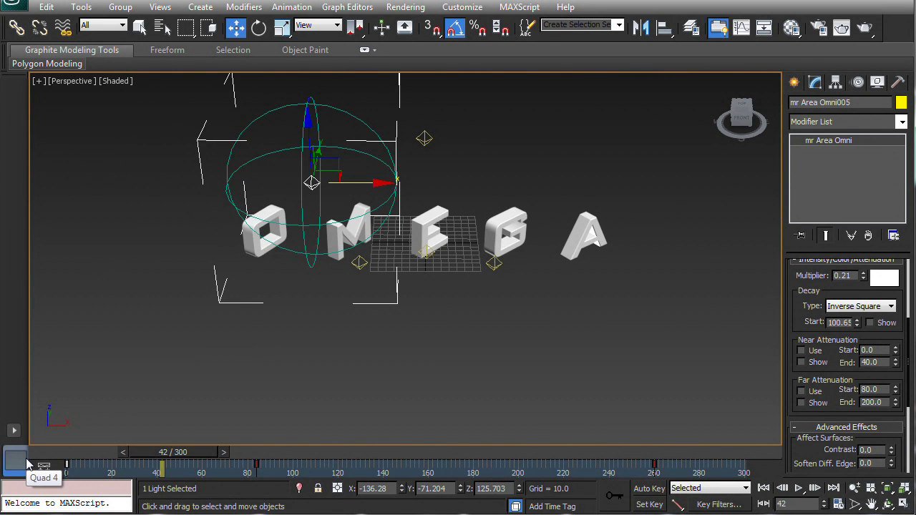
pyautogui.press('Delete')
pyautogui.moveTo(172, 452); pyautogui.dragTo(646, 453)
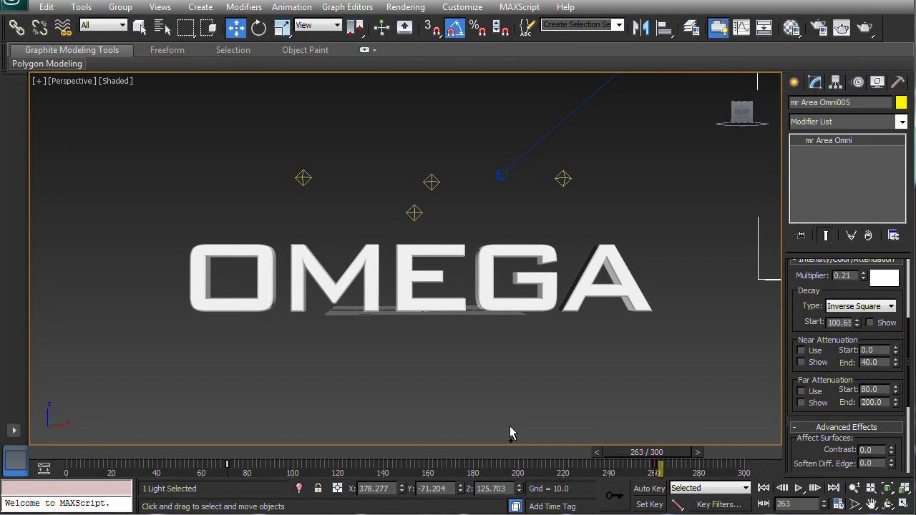
pyautogui.press('alt')
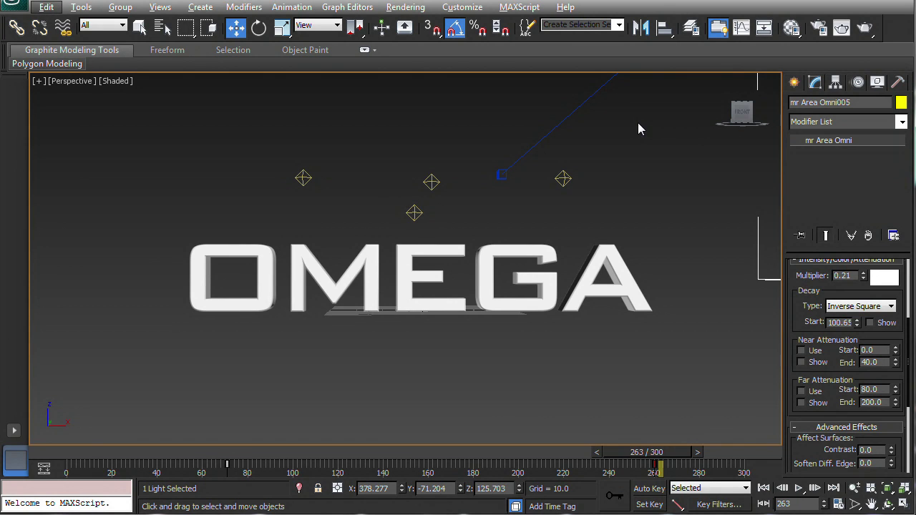
# - Open Render Setup and set the time output to the active time segment, 0 to 300
pyautogui.click(819, 29)
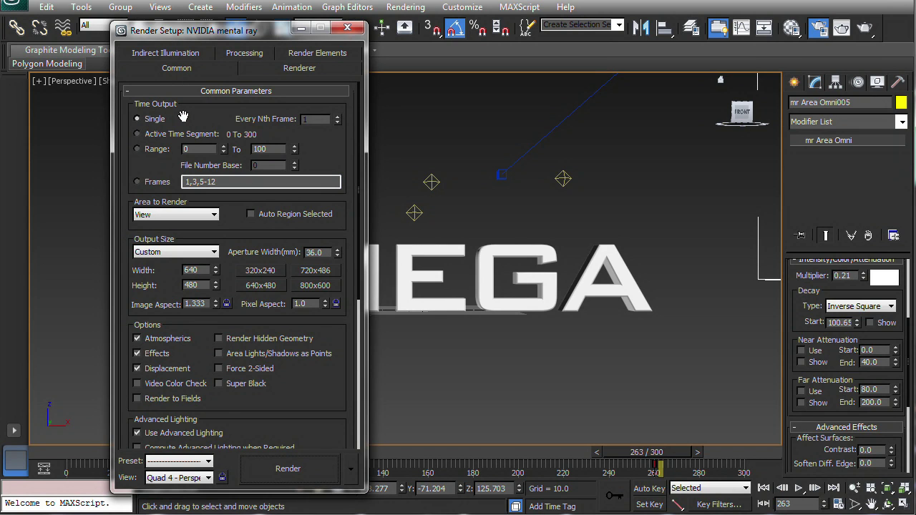
pyautogui.click(136, 135)
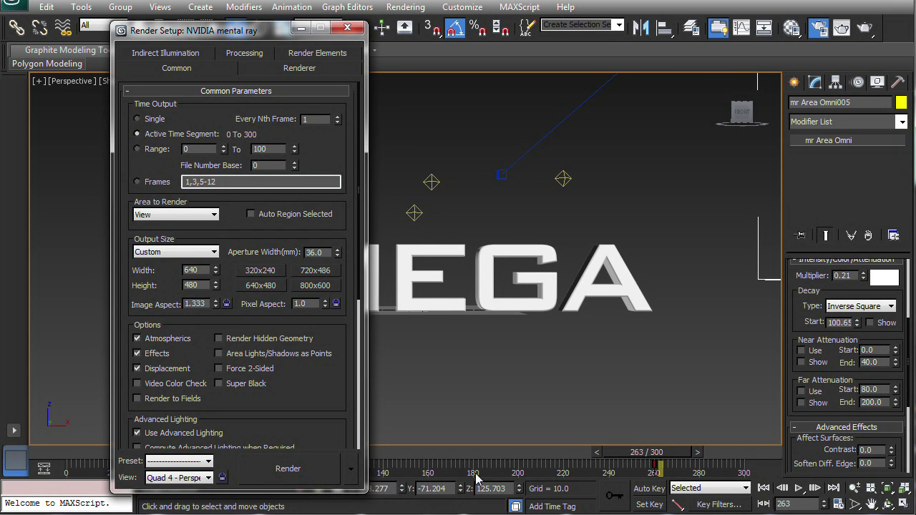
pyautogui.moveTo(239, 493); pyautogui.dragTo(240, 438)
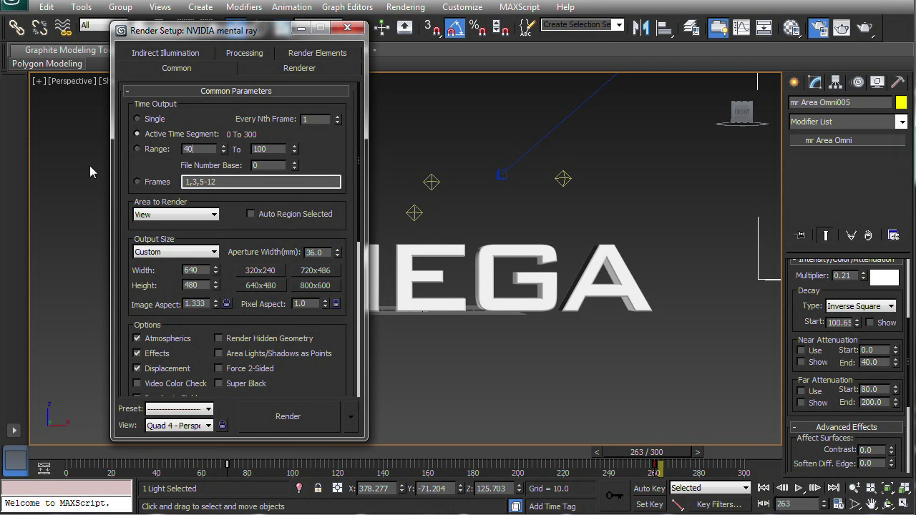
pyautogui.rightClick(217, 148)
pyautogui.click(177, 143)
# - Set the output size to HDTV (video) at 1280x720 and go to the Render Output settings
pyautogui.click(164, 255)
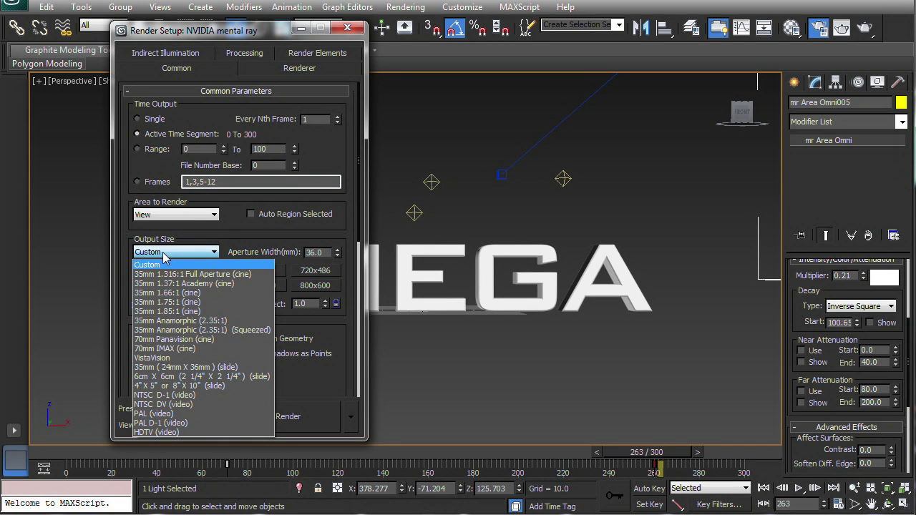
pyautogui.click(158, 432)
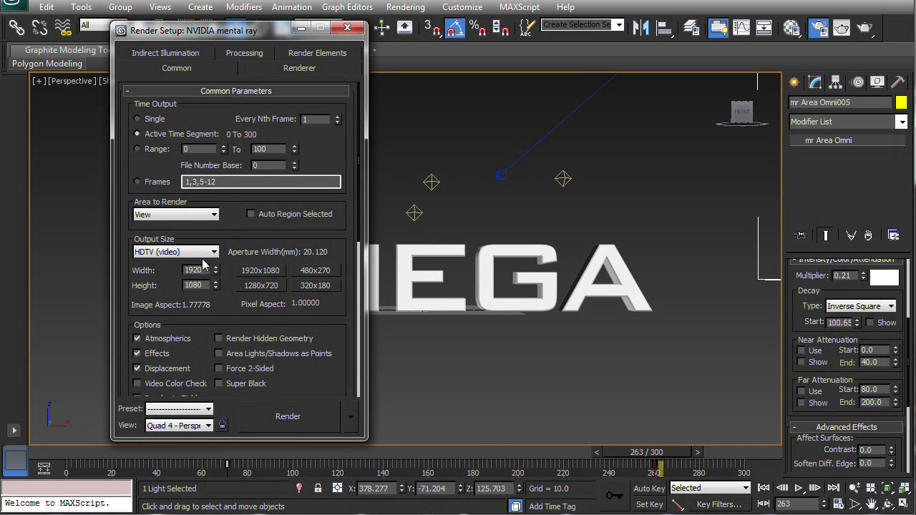
pyautogui.click(276, 286)
pyautogui.moveTo(250, 320); pyautogui.dragTo(249, 158)
pyautogui.scroll(-2, 232, 301)
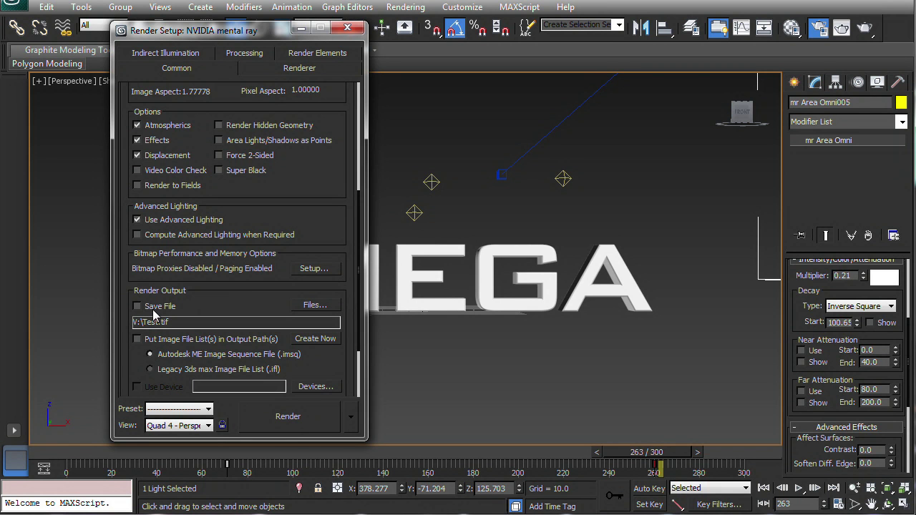
# - For the render output file, create and open a new folder named Title RENDER inside V:\My_TUTORIALS\Movie Title
pyautogui.click(316, 305)
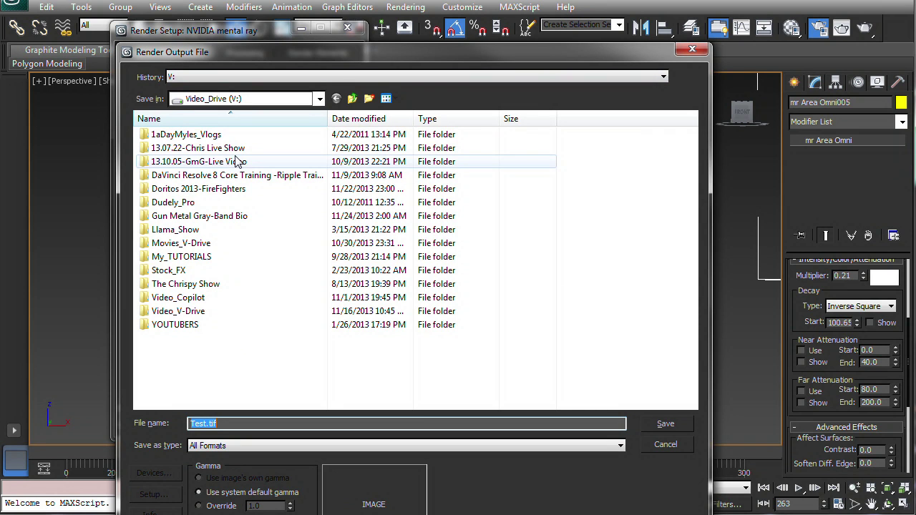
pyautogui.doubleClick(187, 259)
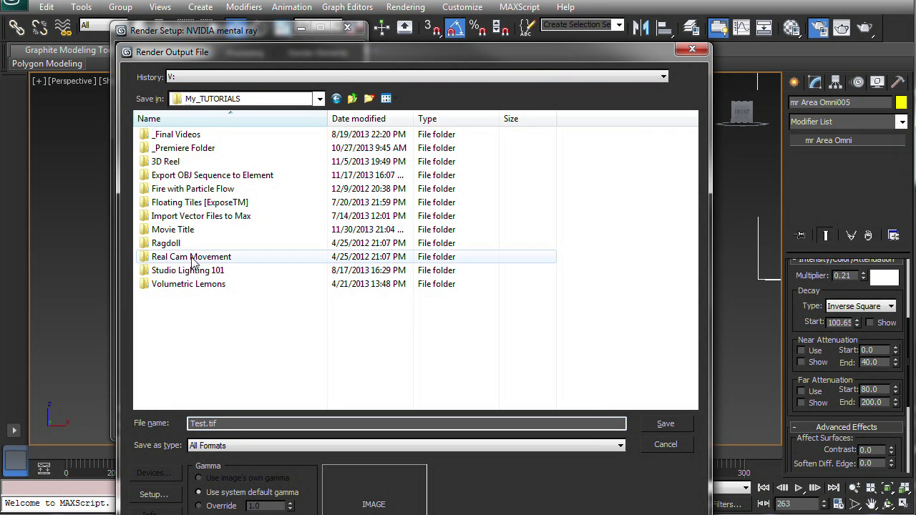
pyautogui.doubleClick(183, 230)
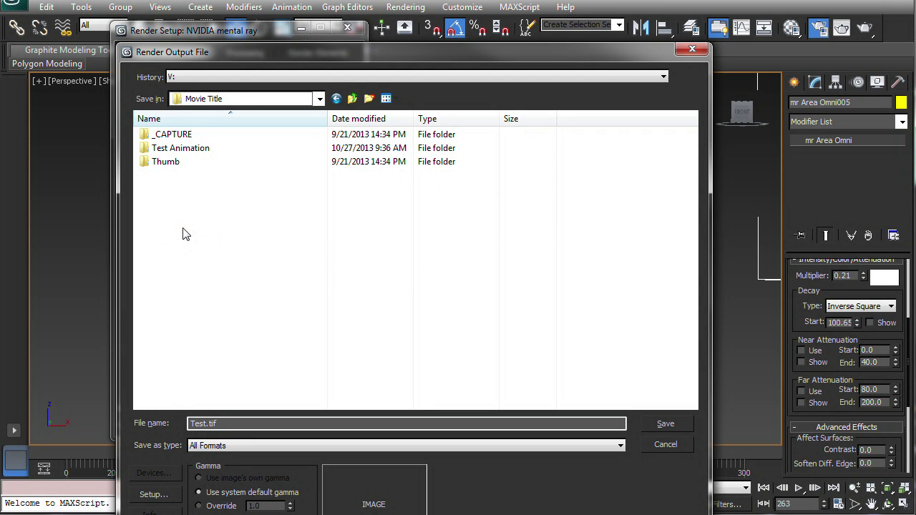
pyautogui.click(369, 98)
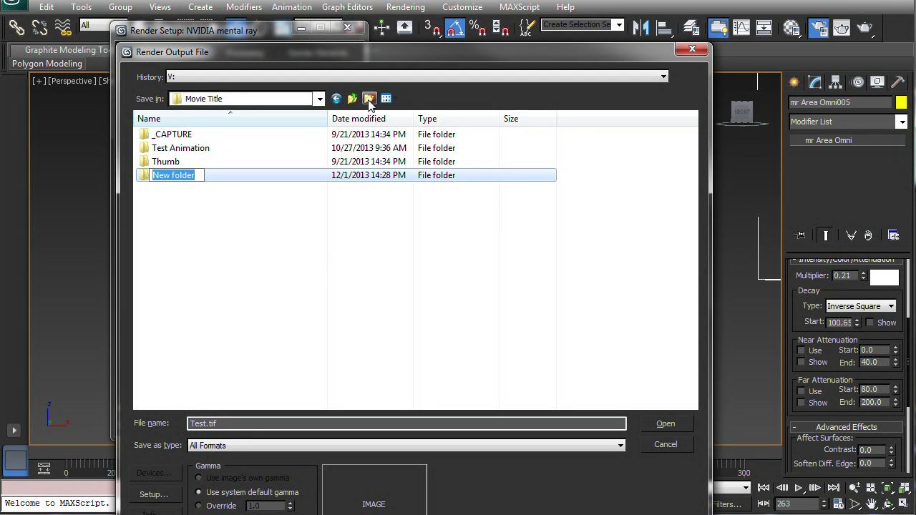
pyautogui.write('Title R')
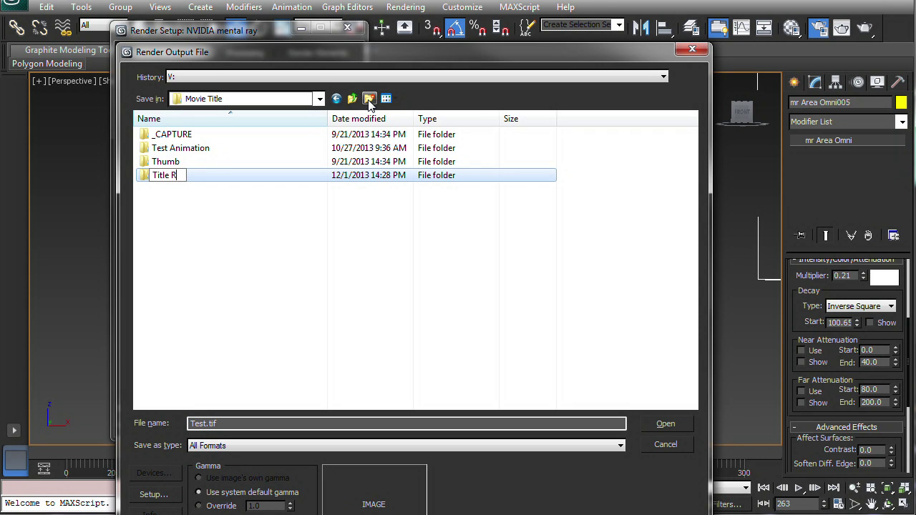
pyautogui.write('ENDER')
pyautogui.press('Return')
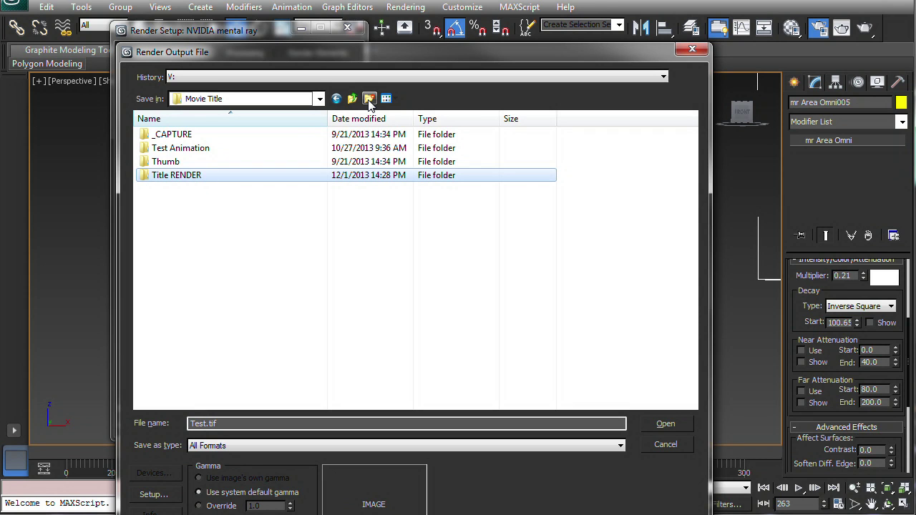
pyautogui.press('Return')
# - Name the render output file Title and set its format to TIF Image File (*.tif)
pyautogui.press('Delete')
pyautogui.press('Delete')
pyautogui.press('Delete')
pyautogui.press('Delete')
pyautogui.press('Delete')
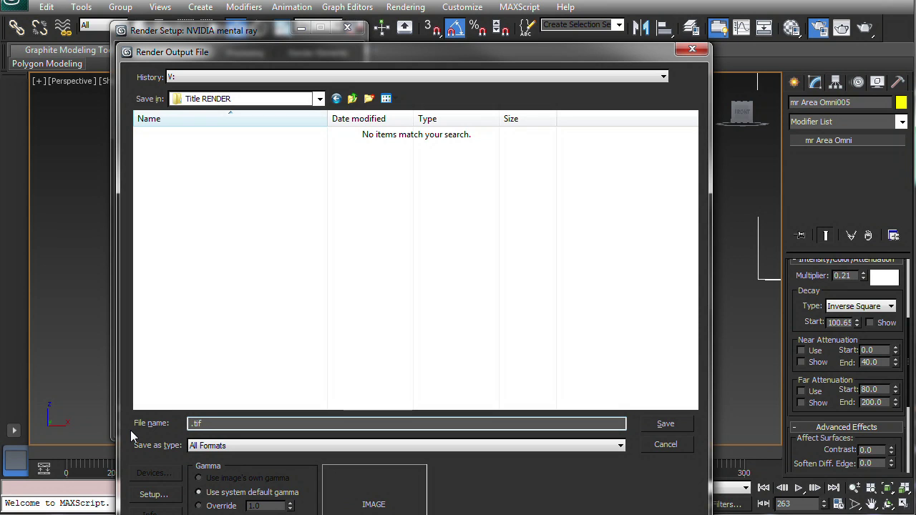
pyautogui.write('Title')
pyautogui.click(233, 445)
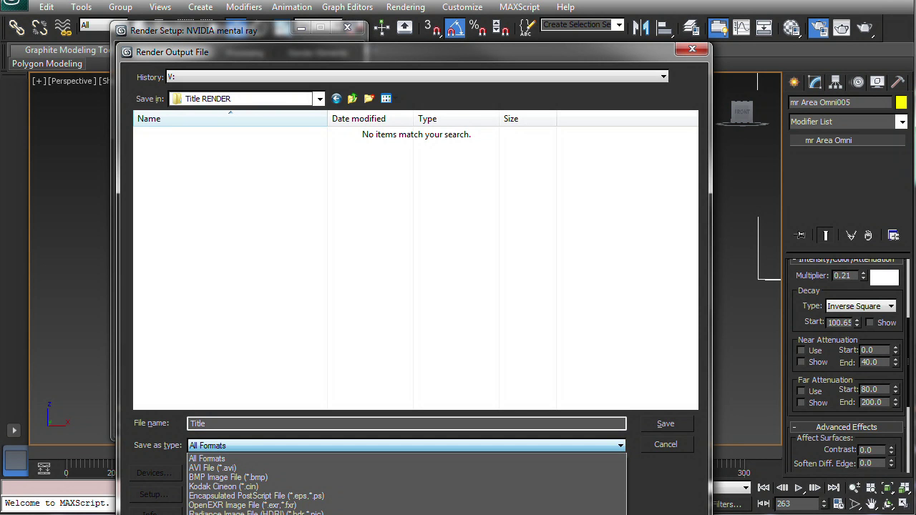
pyautogui.click(310, 55)
pyautogui.moveTo(314, 52); pyautogui.dragTo(317, 70)
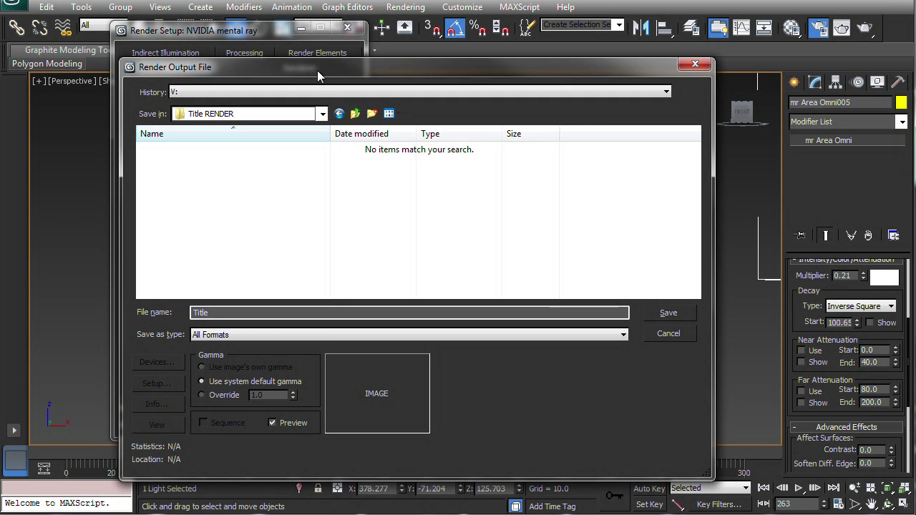
pyautogui.click(229, 334)
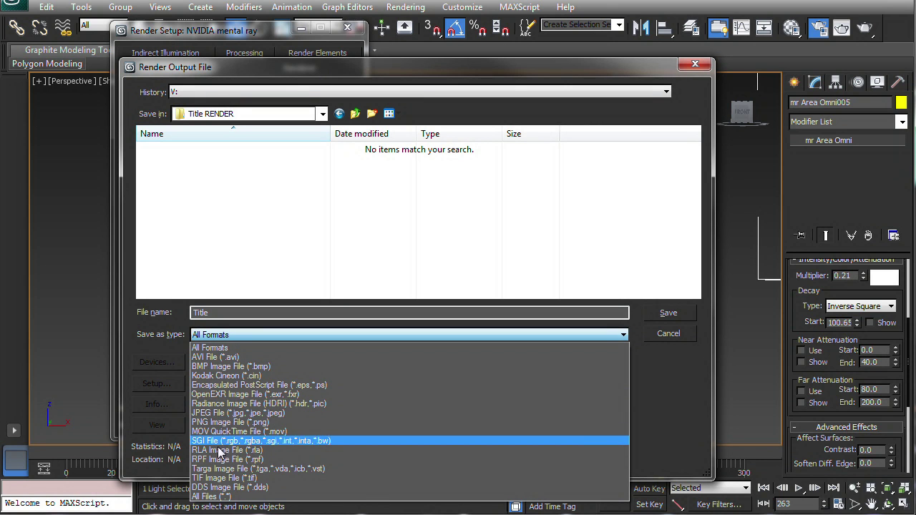
pyautogui.click(219, 478)
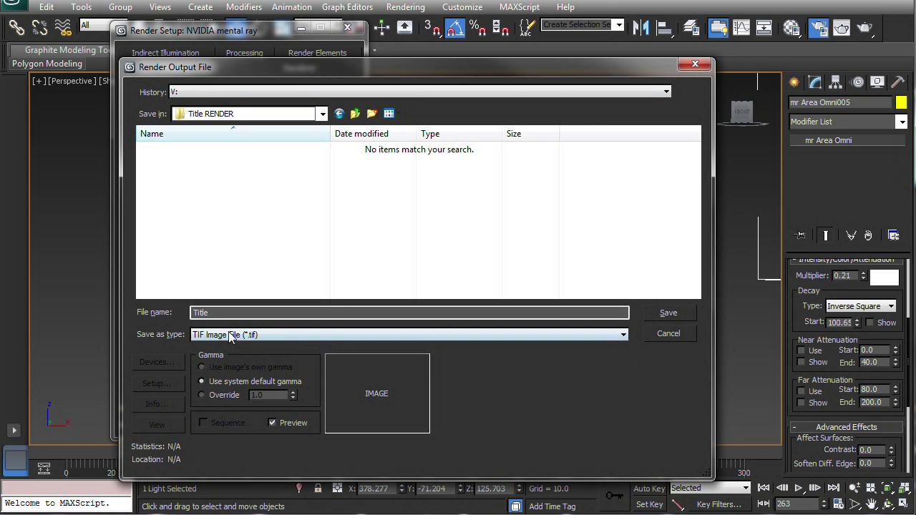
# - Save the output file setting with Store Alpha Channel turned on, keeping 8-bit Color and No Compression
pyautogui.click(667, 313)
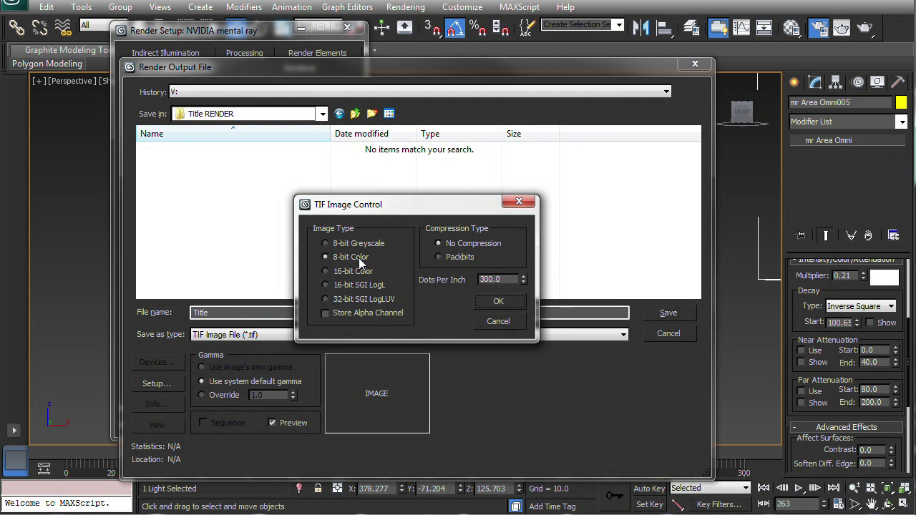
pyautogui.click(324, 313)
pyautogui.click(499, 302)
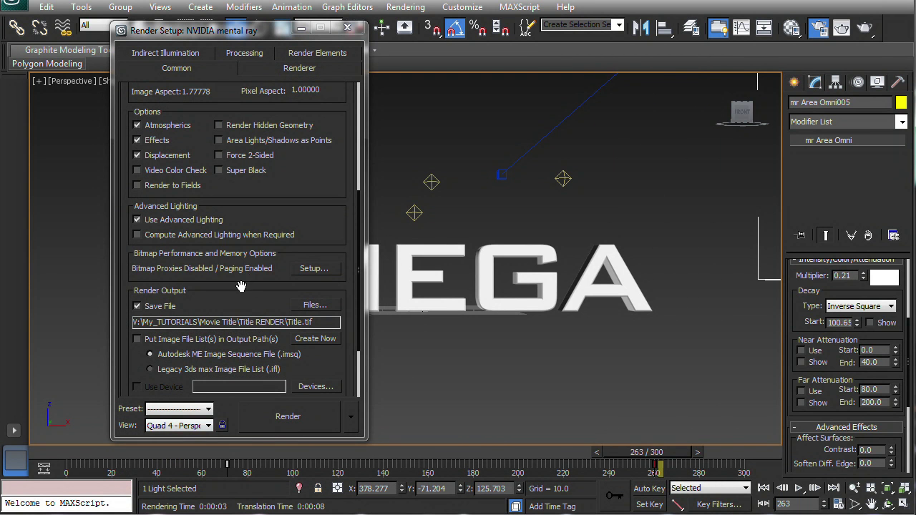
pyautogui.click(179, 425)
pyautogui.click(179, 439)
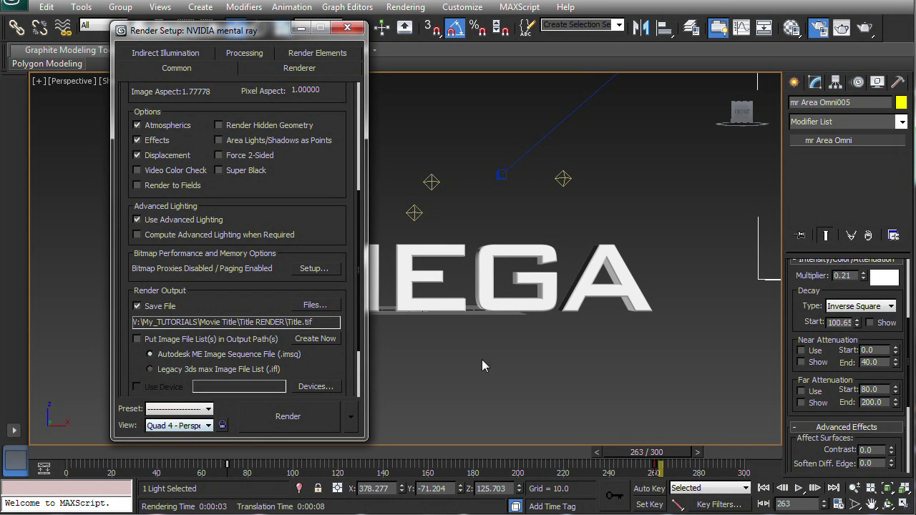
pyautogui.click(184, 409)
pyautogui.click(182, 421)
pyautogui.click(185, 424)
pyautogui.click(179, 437)
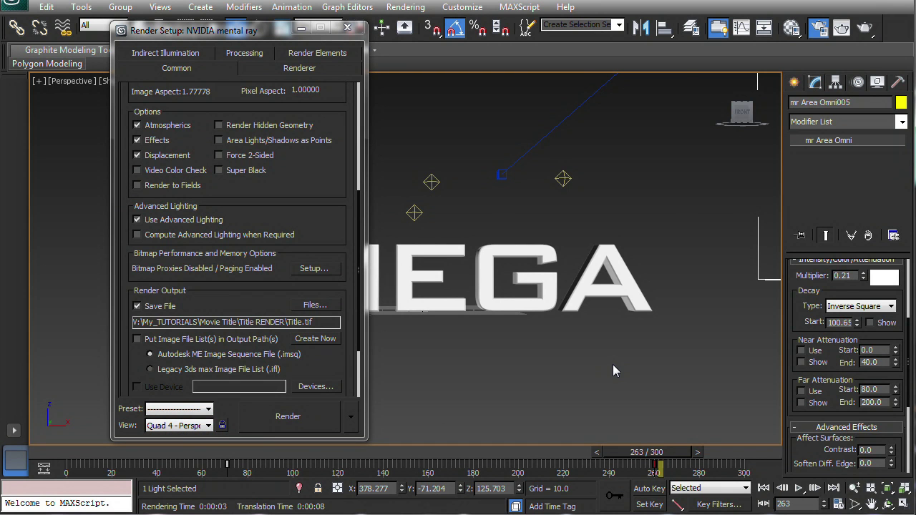
# - Switch the viewport to Camera001, return the timeline to frame 0, and start rendering the animation
pyautogui.press('c')
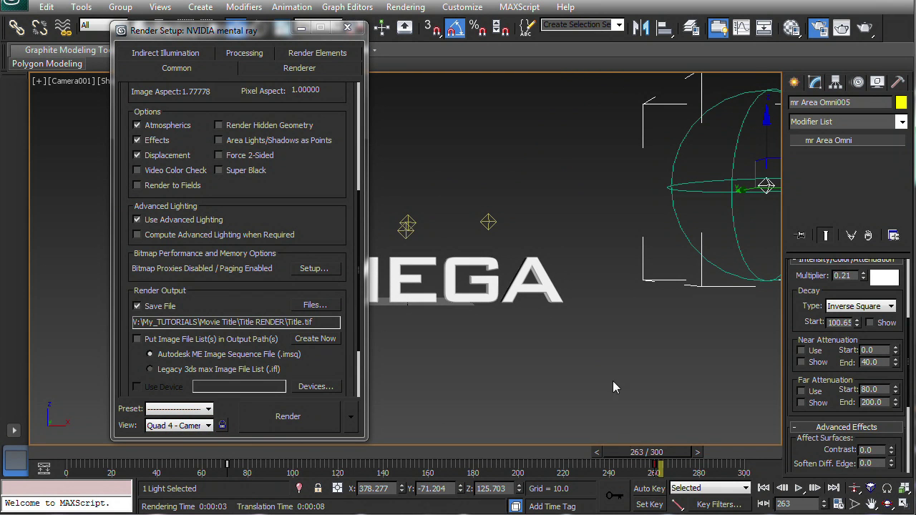
pyautogui.moveTo(672, 452); pyautogui.dragTo(84, 452)
pyautogui.moveTo(268, 32); pyautogui.dragTo(617, 77)
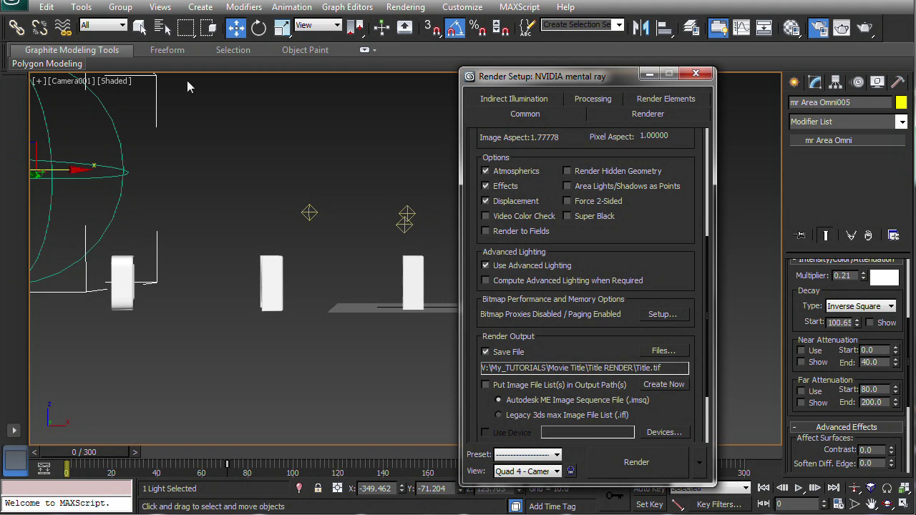
pyautogui.click(637, 463)
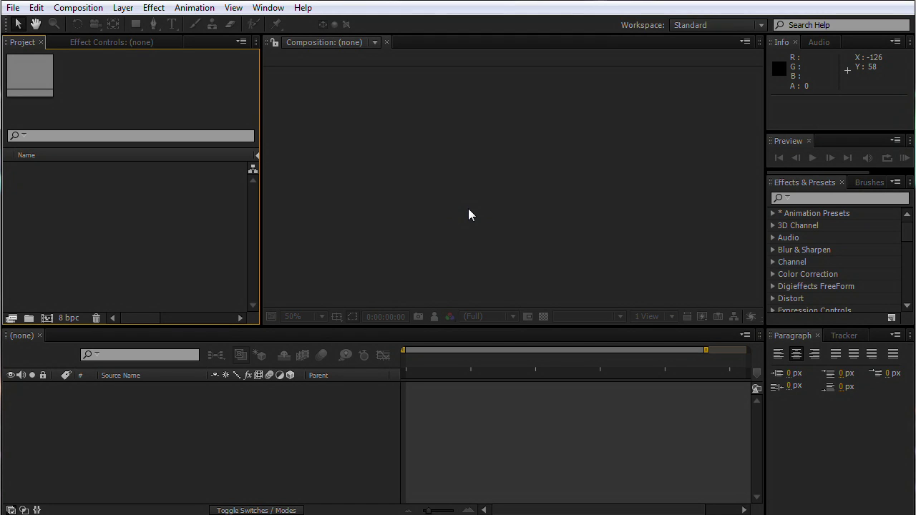
# - In After Effects, import Title0000.tif from the Title RENDER folder as a TIFF sequence with Straight - Unmatted alpha
pyautogui.doubleClick(65, 208)
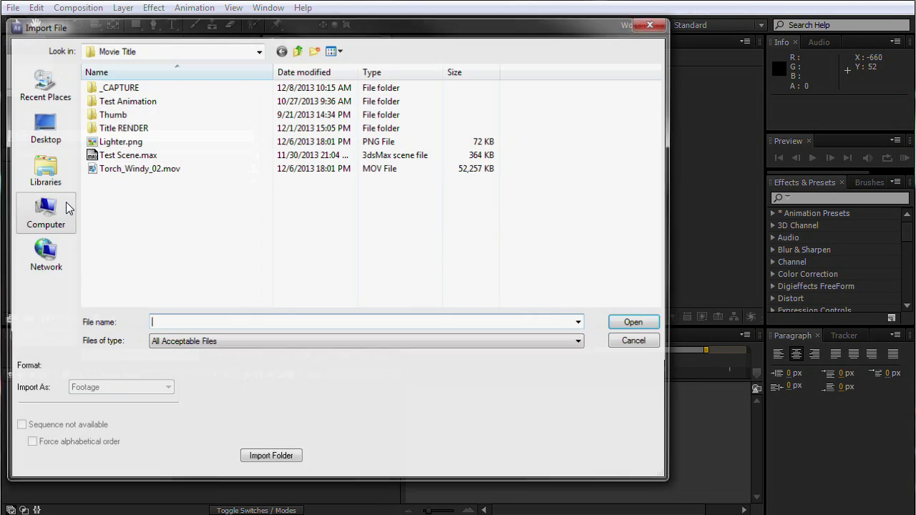
pyautogui.doubleClick(118, 129)
pyautogui.click(99, 123)
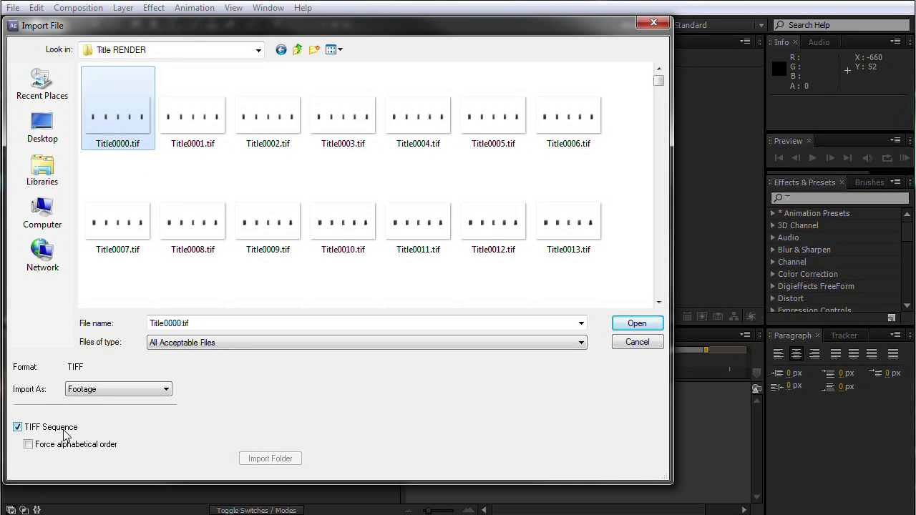
pyautogui.click(636, 323)
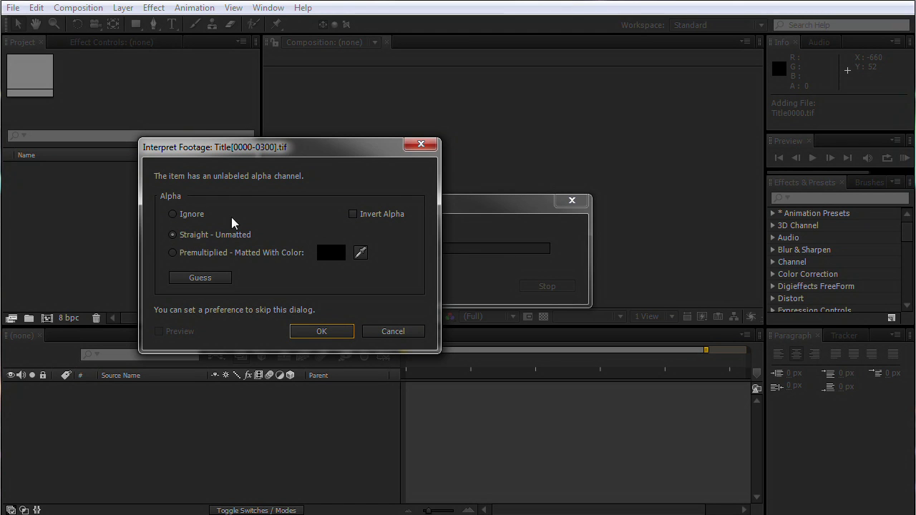
pyautogui.click(321, 332)
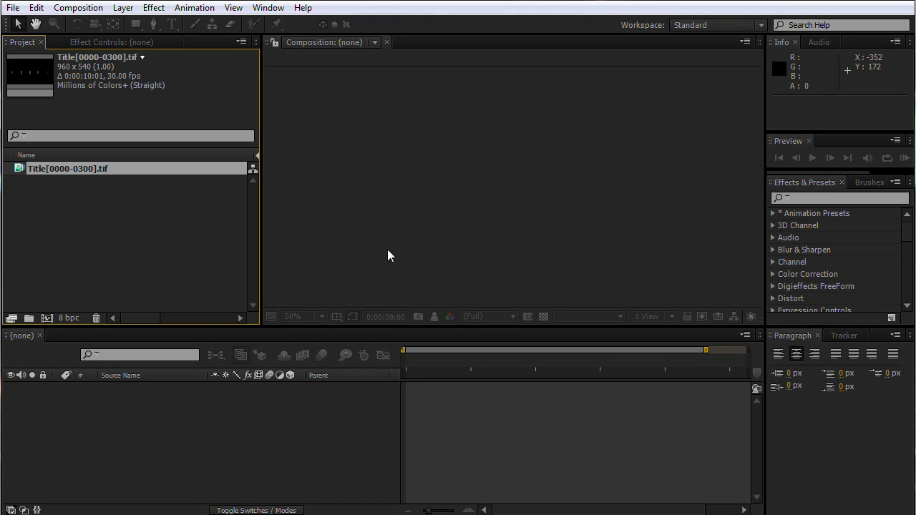
# - Create a composition from the imported title sequence and scrub to 0:00:02:20
pyautogui.moveTo(53, 167); pyautogui.dragTo(91, 455)
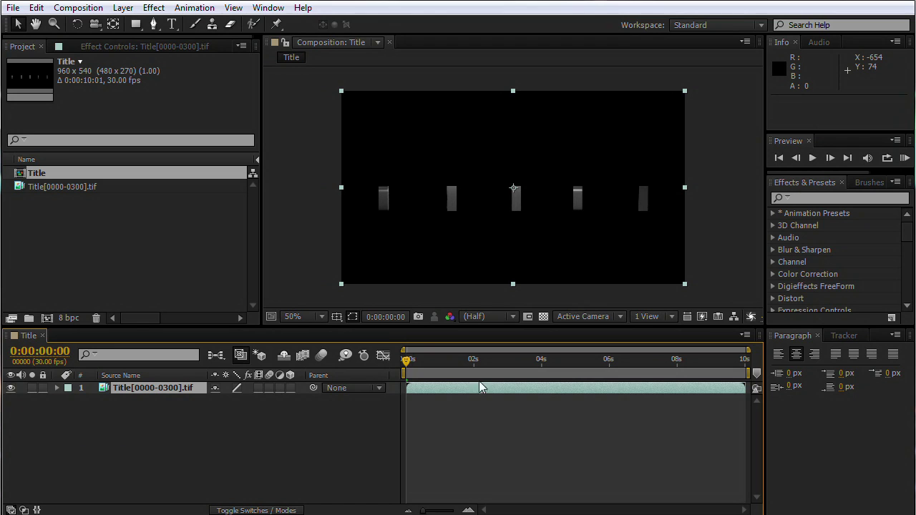
pyautogui.moveTo(411, 359); pyautogui.dragTo(496, 361)
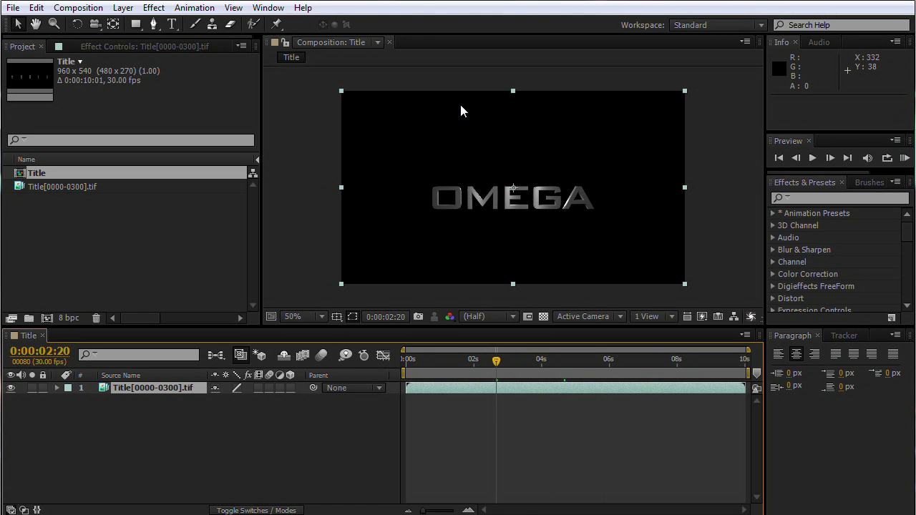
# - Add a new black solid layer at 960x540 above the title sequence
pyautogui.click(123, 8)
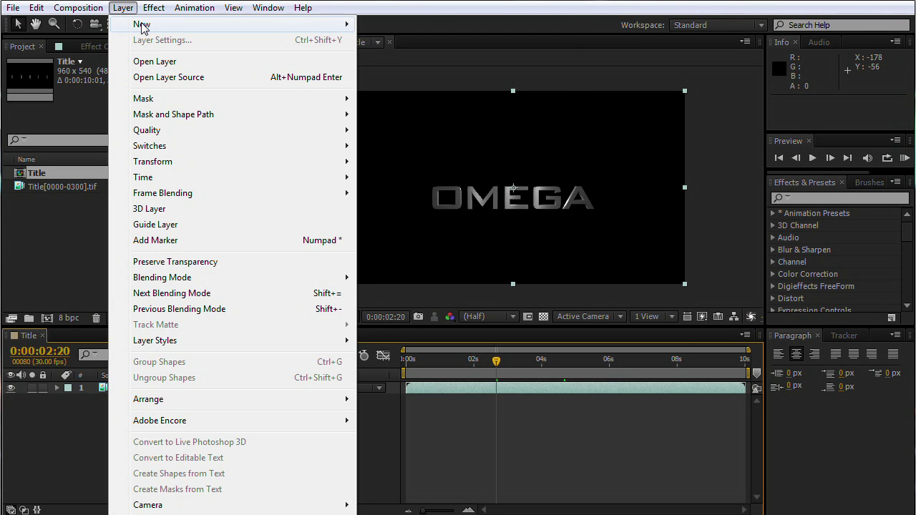
pyautogui.moveTo(142, 27)
pyautogui.click(425, 40)
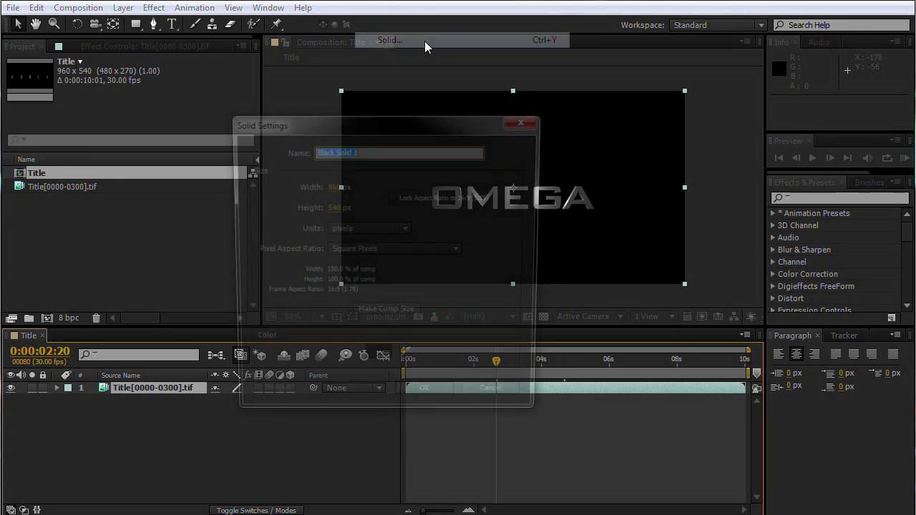
pyautogui.click(409, 402)
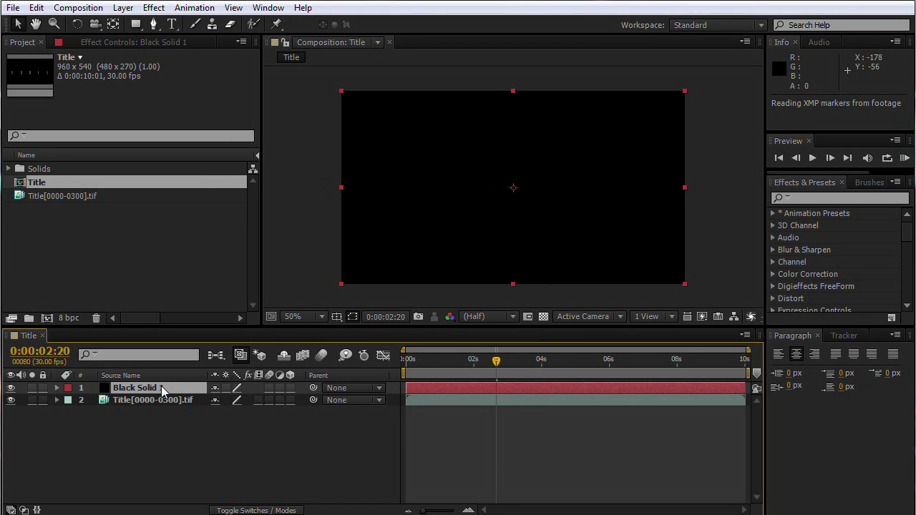
# - Apply the Generate > Ramp effect to the black solid and set its shape to Radial Ramp
pyautogui.click(153, 7)
pyautogui.moveTo(194, 7)
pyautogui.moveTo(161, 12)
pyautogui.moveTo(193, 204)
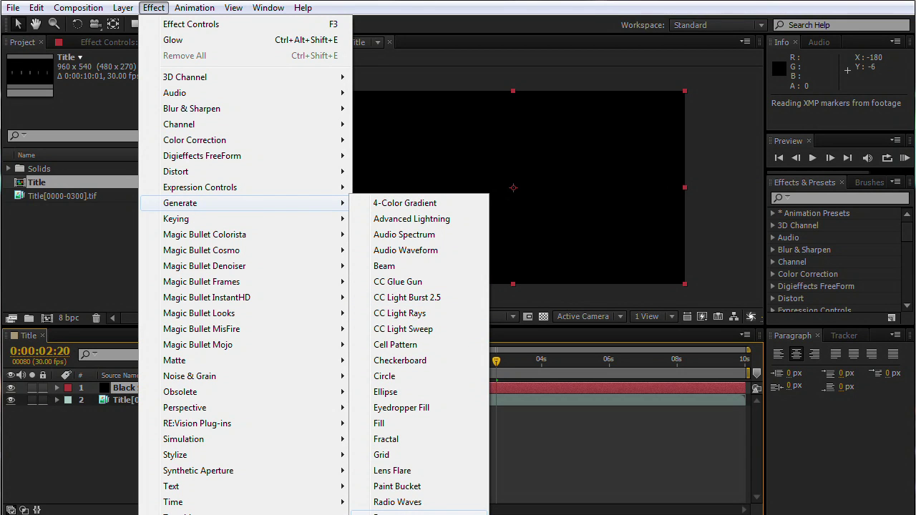
pyautogui.click(387, 513)
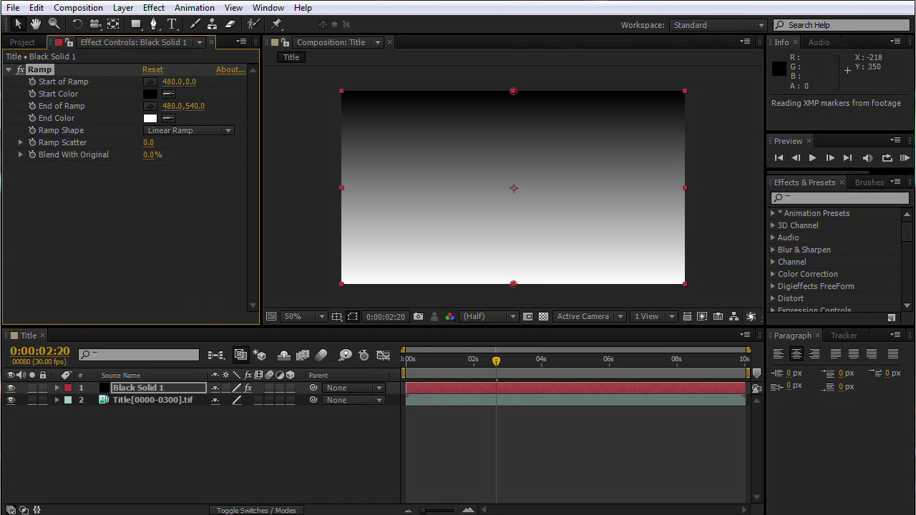
pyautogui.click(184, 131)
pyautogui.click(185, 162)
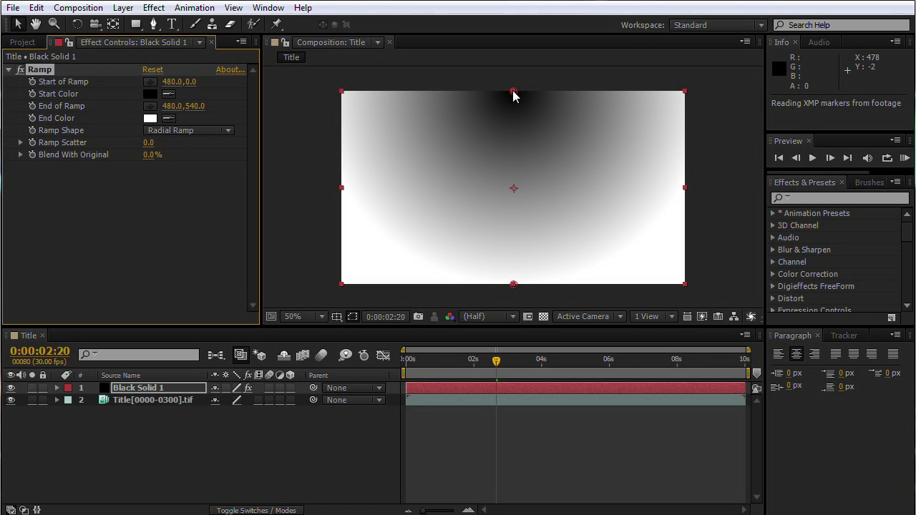
# - Place the ramp's start point below the frame at about 484, 668 and its end point above it at about 480, -104
pyautogui.moveTo(513, 93)
pyautogui.mouseDown()
pyautogui.moveTo(486, 290)
pyautogui.moveTo(525, 241)
pyautogui.moveTo(515, 87)
pyautogui.mouseUp()
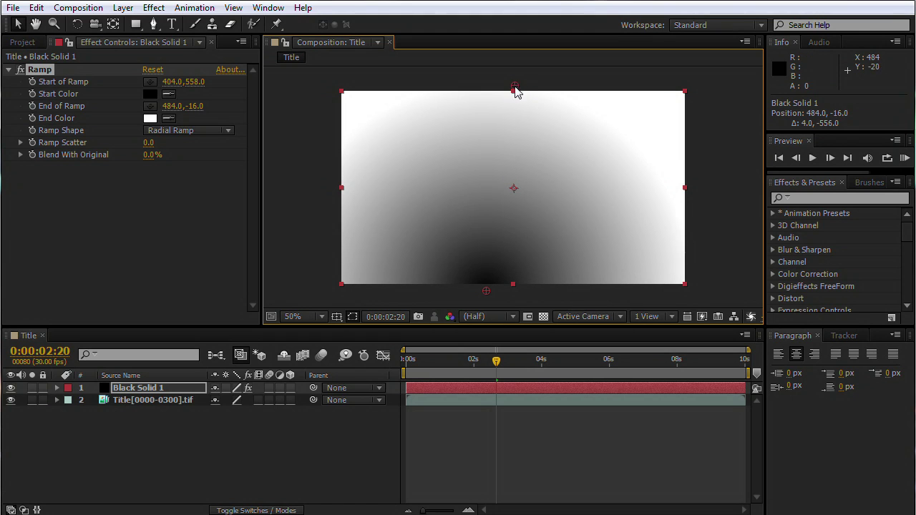
pyautogui.press(',')
pyautogui.moveTo(513, 250); pyautogui.dragTo(513, 259)
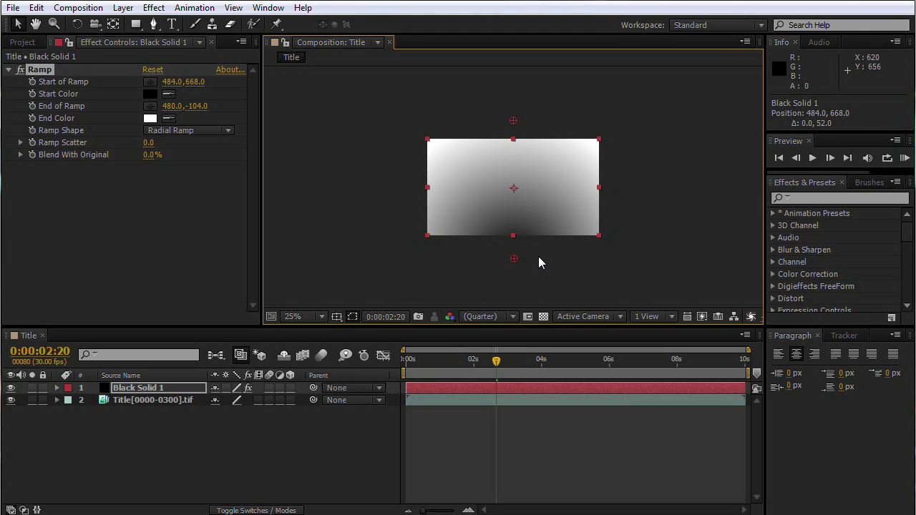
# - Set the ramp's start color to a dark grey and its end color to black (000000)
pyautogui.click(150, 94)
pyautogui.moveTo(28, 332); pyautogui.dragTo(2, 366)
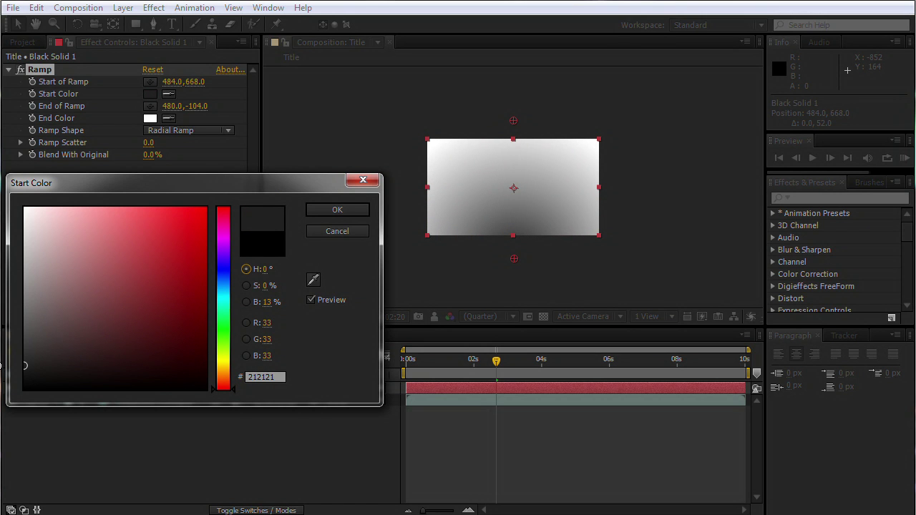
pyautogui.click(324, 212)
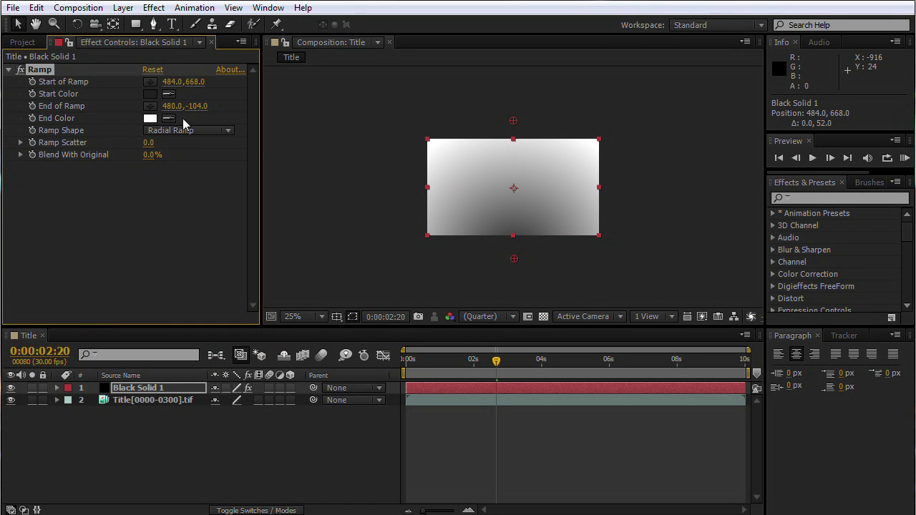
pyautogui.click(149, 118)
pyautogui.moveTo(126, 307); pyautogui.dragTo(26, 389)
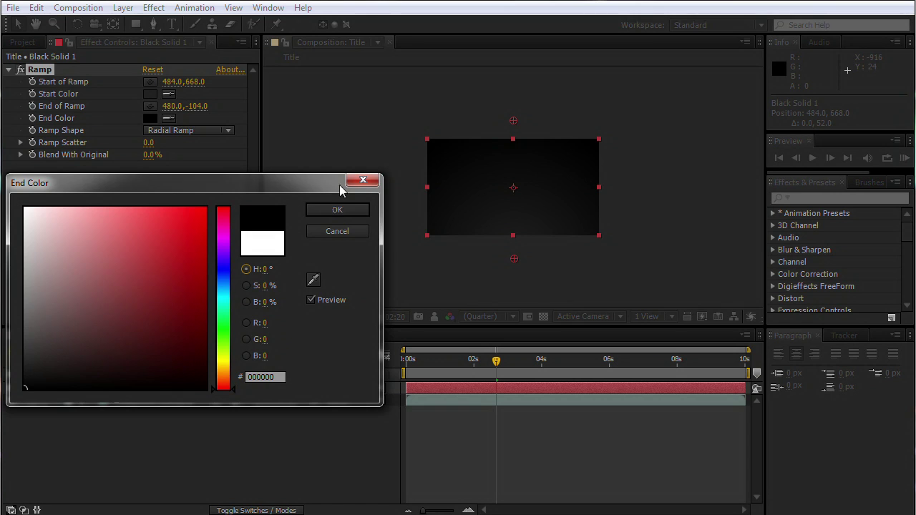
pyautogui.click(337, 210)
# - Raise the Ramp Scatter on the black solid to 100.9
pyautogui.scroll(3, 599, 229)
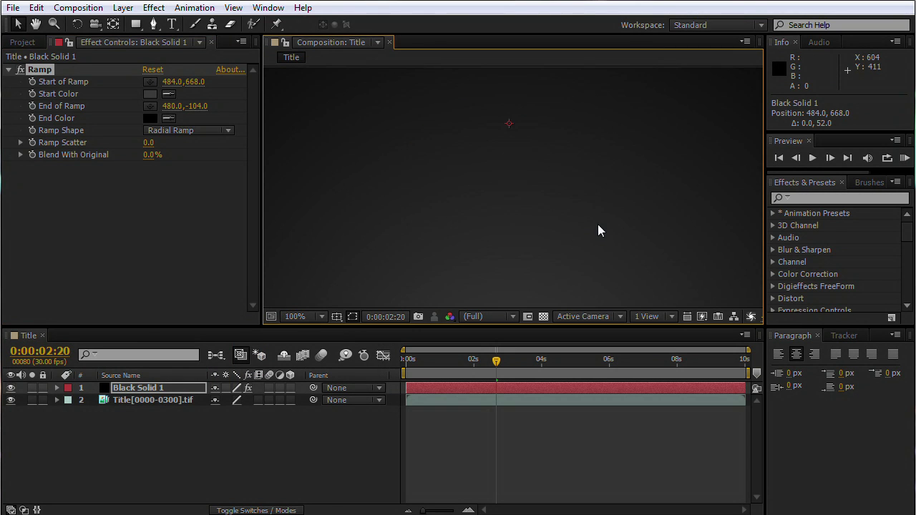
pyautogui.scroll(-1, 600, 230)
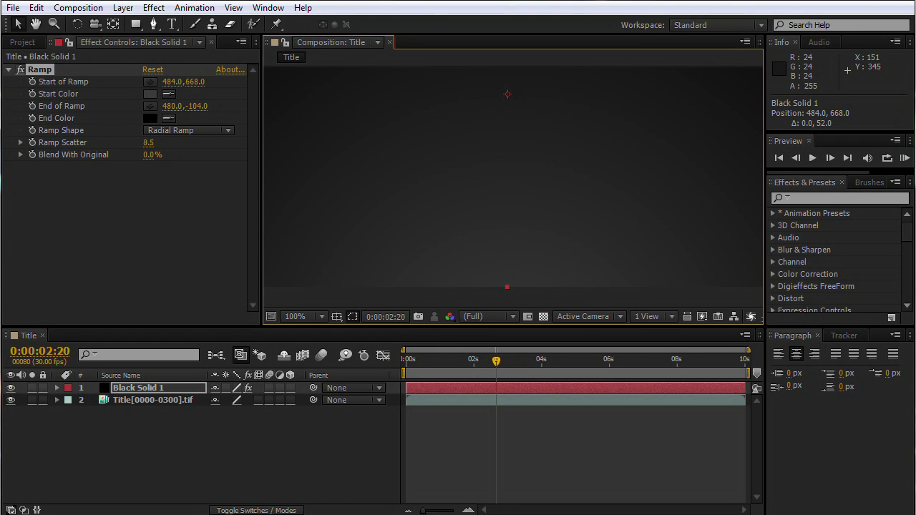
pyautogui.moveTo(151, 142); pyautogui.dragTo(256, 139)
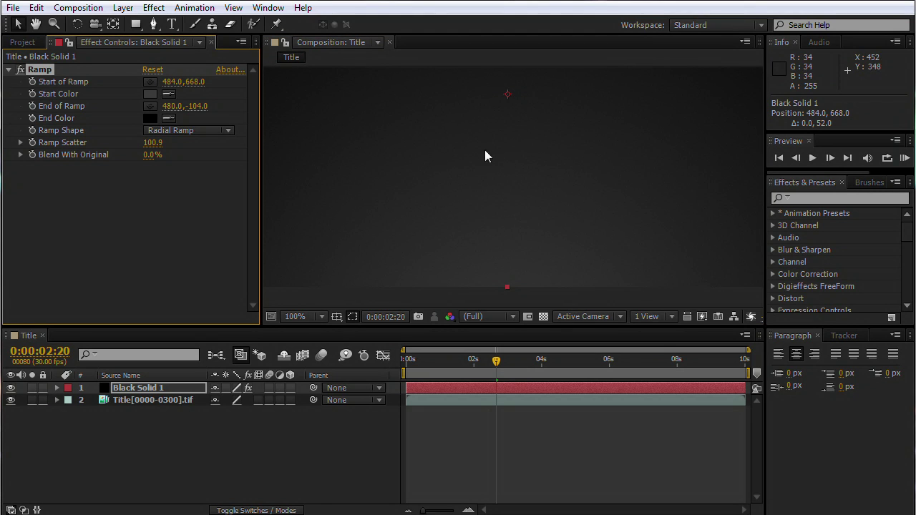
pyautogui.scroll(-2, 580, 153)
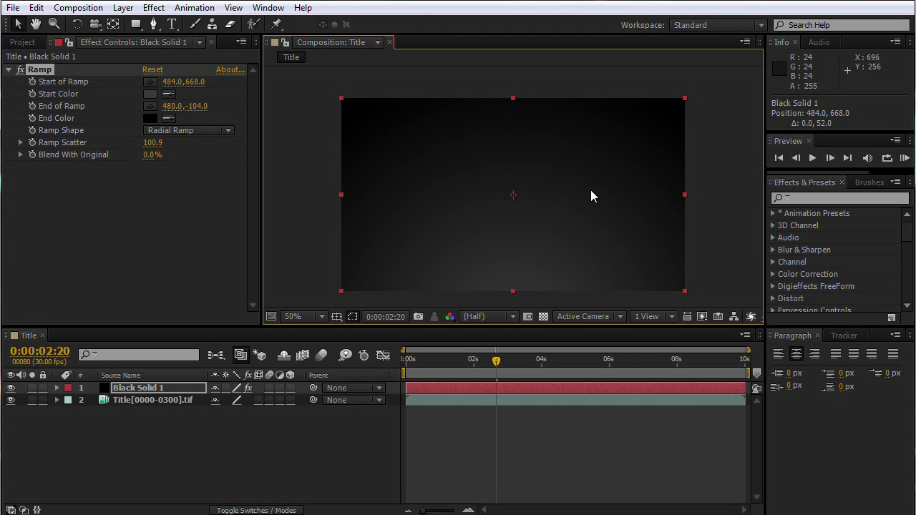
# - Move the Black Solid 1 layer below the title sequence layer and scrub through the title animation
pyautogui.click(164, 390)
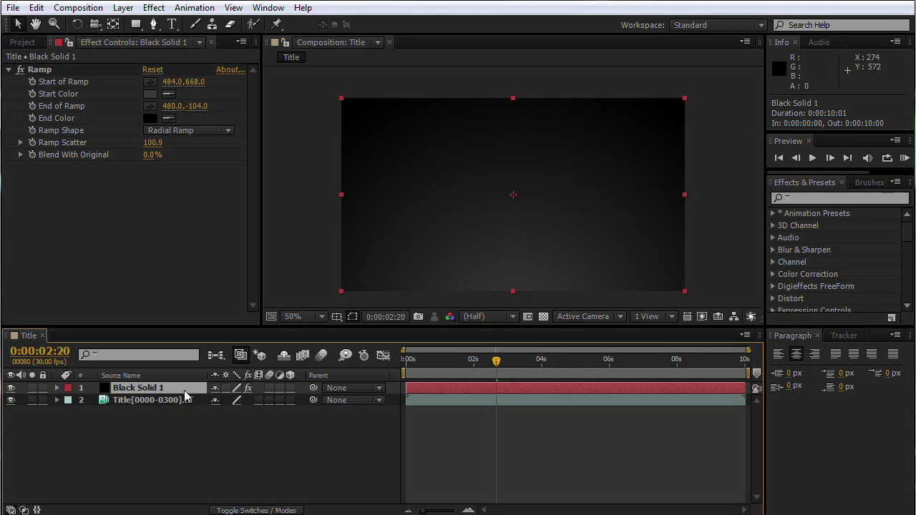
pyautogui.moveTo(160, 392); pyautogui.dragTo(157, 432)
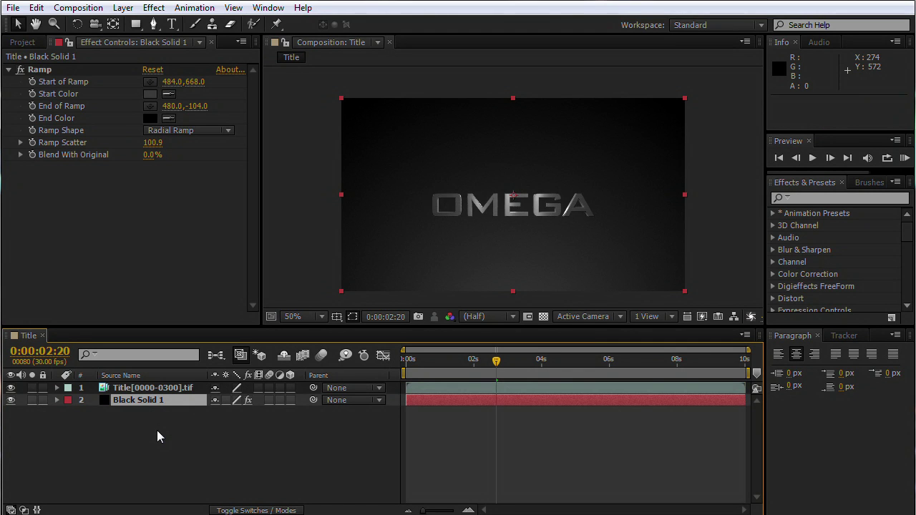
pyautogui.moveTo(411, 359); pyautogui.dragTo(626, 345)
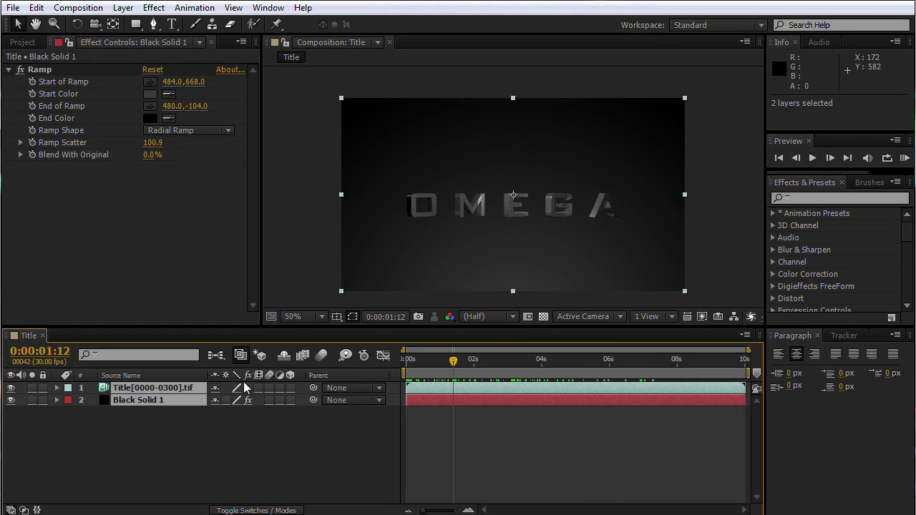
# - Keyframe the opacity of both layers at 100% at 0:00:01:15 and 0% at 0:00:00:00
pyautogui.press('t')
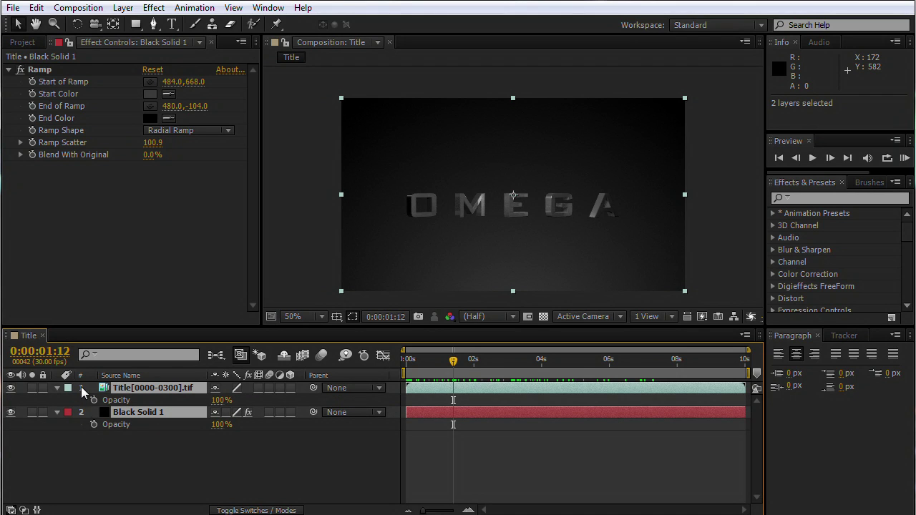
pyautogui.moveTo(470, 351); pyautogui.dragTo(457, 358)
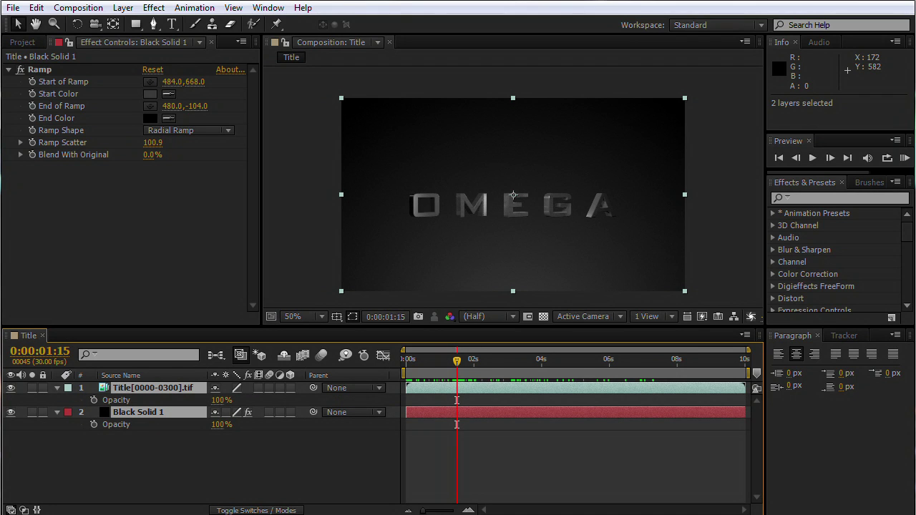
pyautogui.hotkey('alt', 'shift', 't')
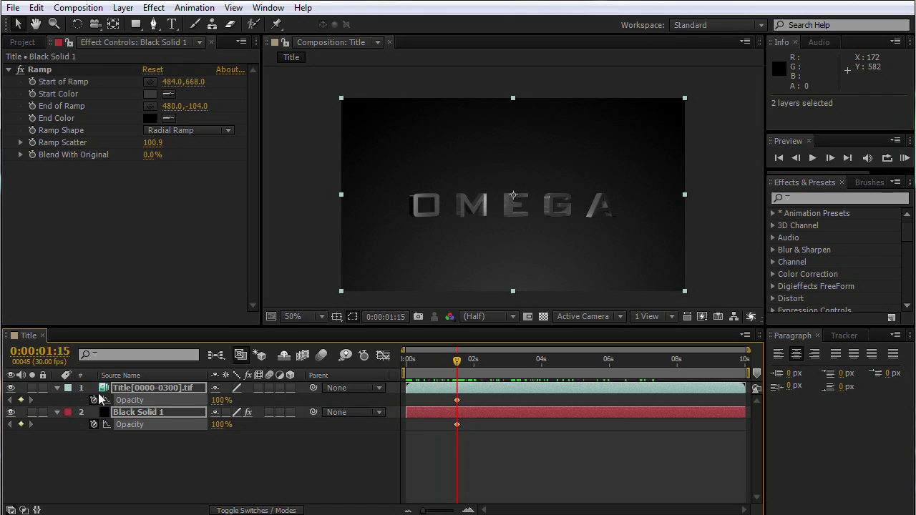
pyautogui.moveTo(458, 360); pyautogui.dragTo(402, 373)
pyautogui.moveTo(221, 424); pyautogui.dragTo(118, 405)
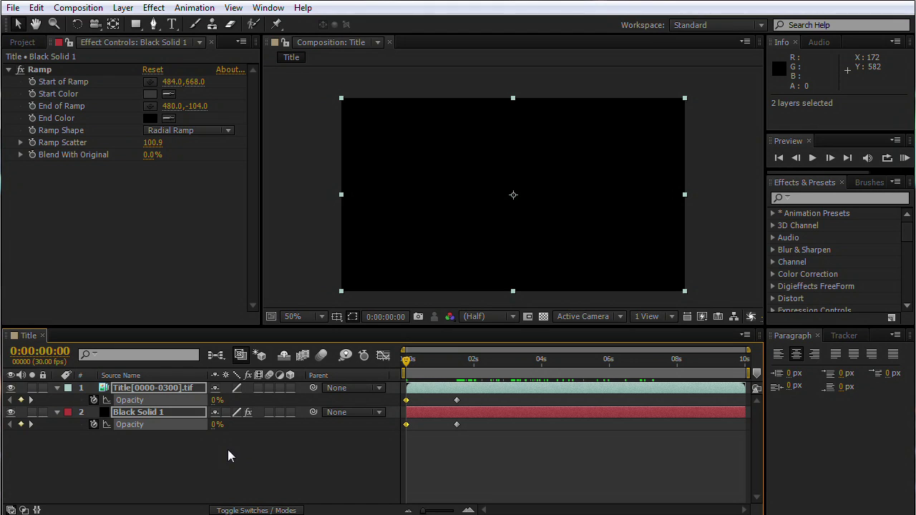
# - Preview the fade-in, and lengthen it by moving both layers' 100% opacity keyframes to just past 2 seconds
pyautogui.press('KP_0')
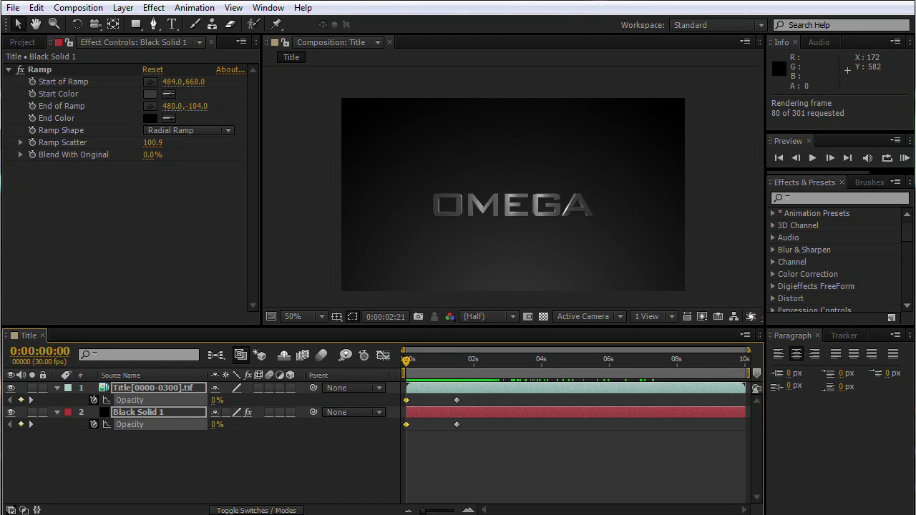
pyautogui.press('space')
pyautogui.press('space')
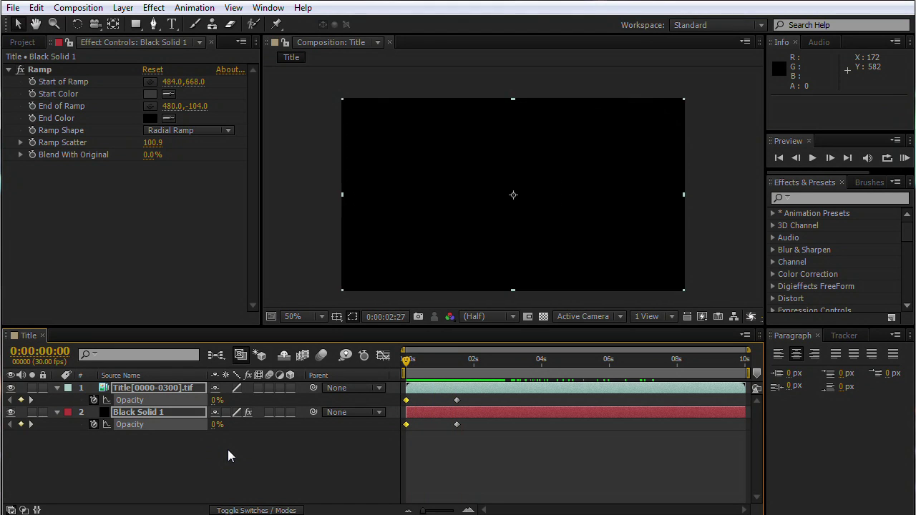
pyautogui.moveTo(443, 438); pyautogui.dragTo(481, 405)
pyautogui.press('KP_0')
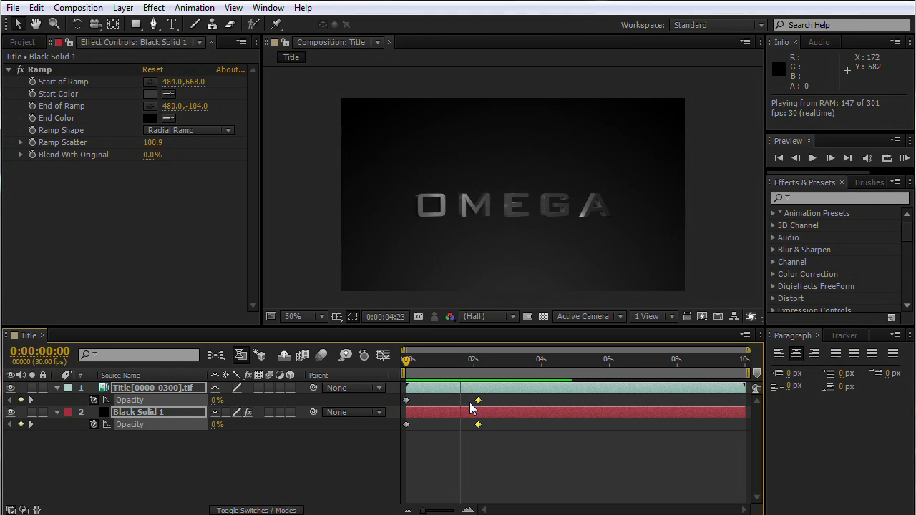
pyautogui.press('space')
pyautogui.click(356, 450)
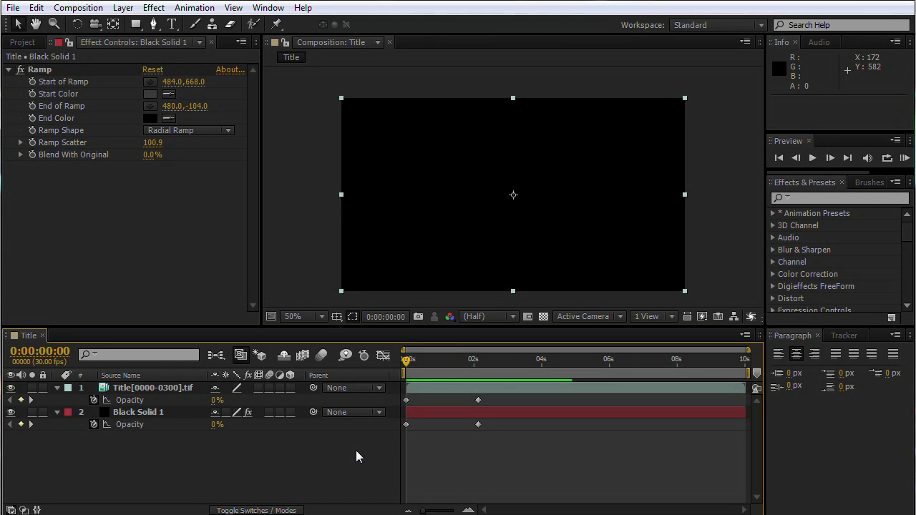
# - Add a new adjustment layer above the title sequence and play the composition to 0:00:03:14
pyautogui.click(126, 10)
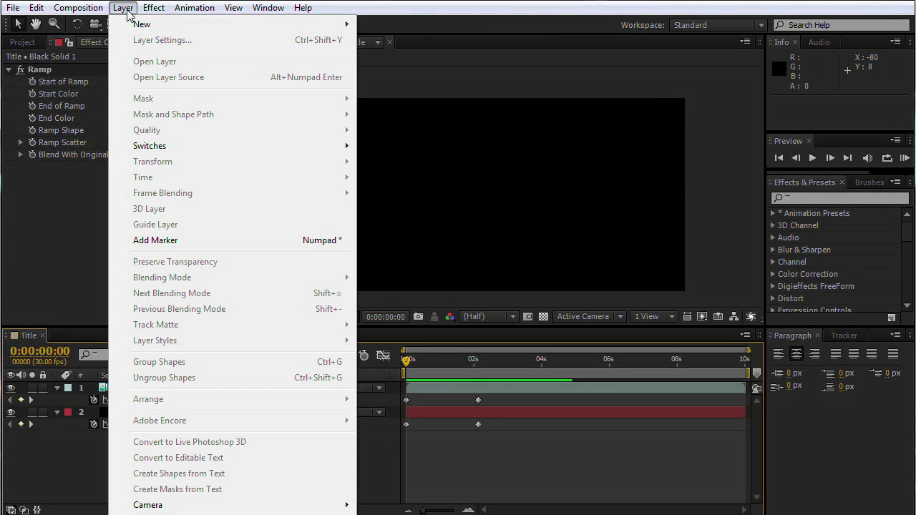
pyautogui.moveTo(143, 24)
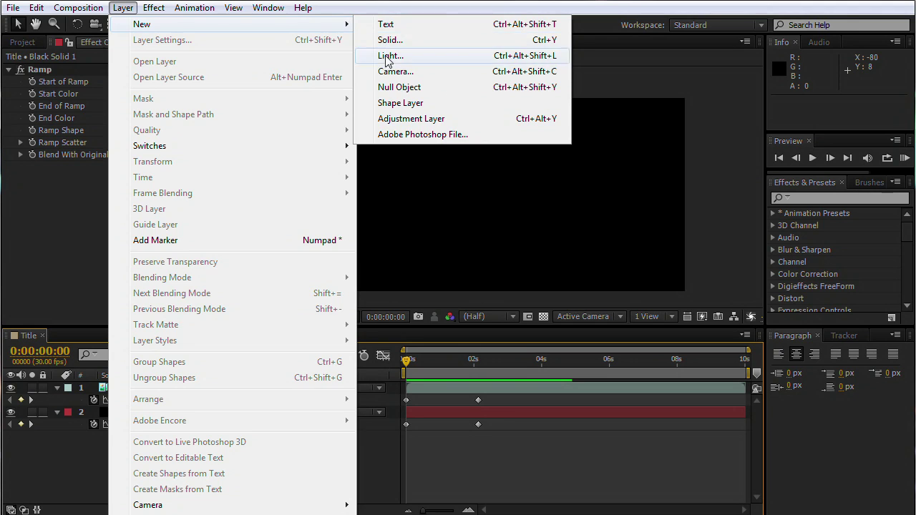
pyautogui.click(411, 118)
pyautogui.press('space')
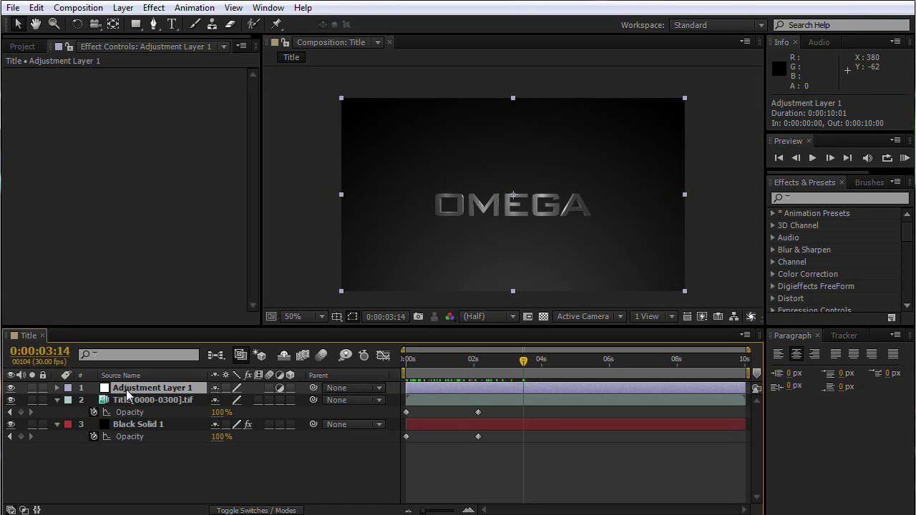
# - Apply Color Correction > Curves to the adjustment layer and shape the RGB curve into a contrast-boosting S-curve
pyautogui.click(154, 8)
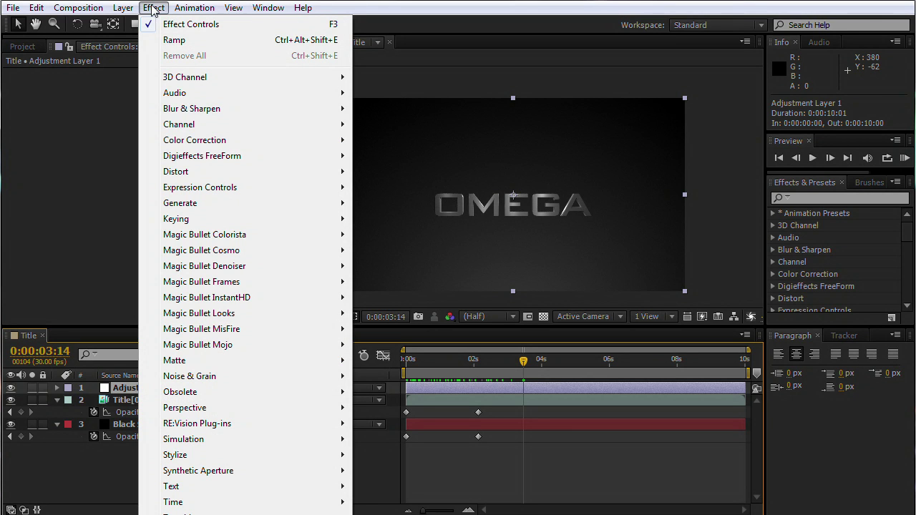
pyautogui.moveTo(194, 142)
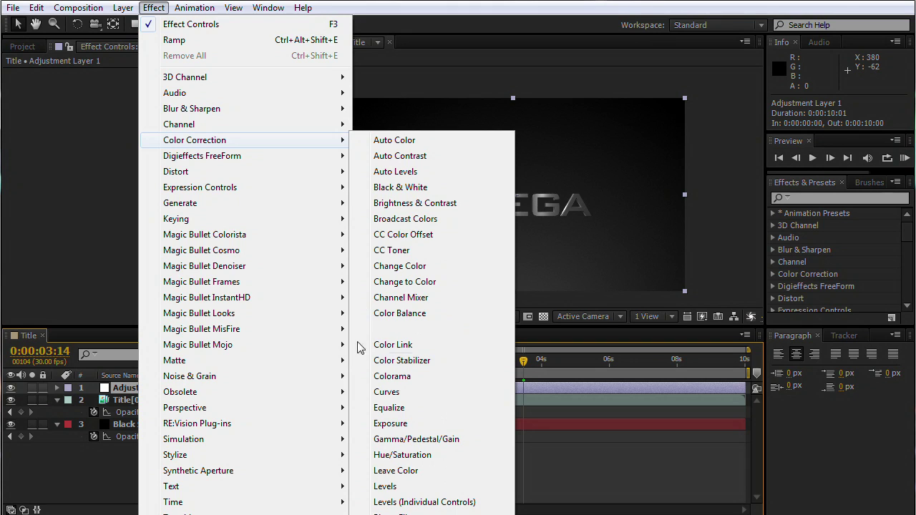
pyautogui.click(395, 392)
pyautogui.moveTo(98, 170); pyautogui.dragTo(110, 134)
pyautogui.moveTo(59, 202); pyautogui.dragTo(60, 215)
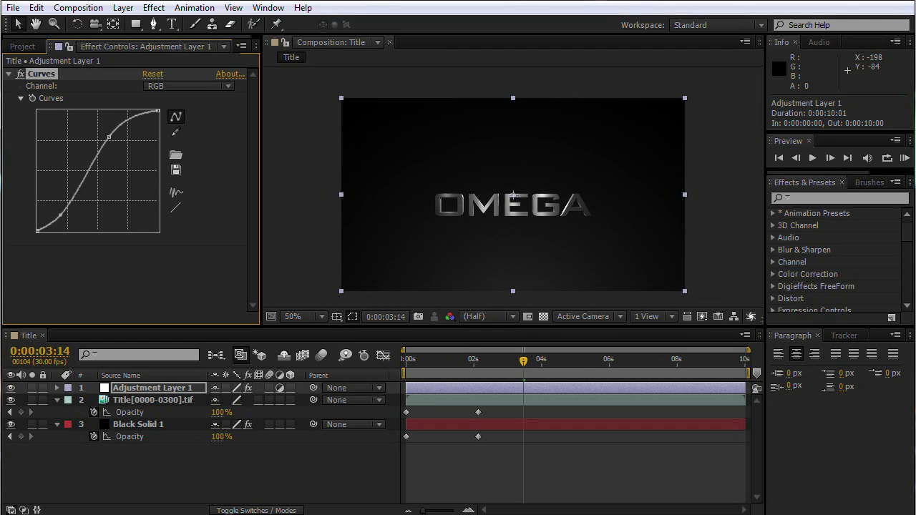
pyautogui.moveTo(524, 362); pyautogui.dragTo(608, 362)
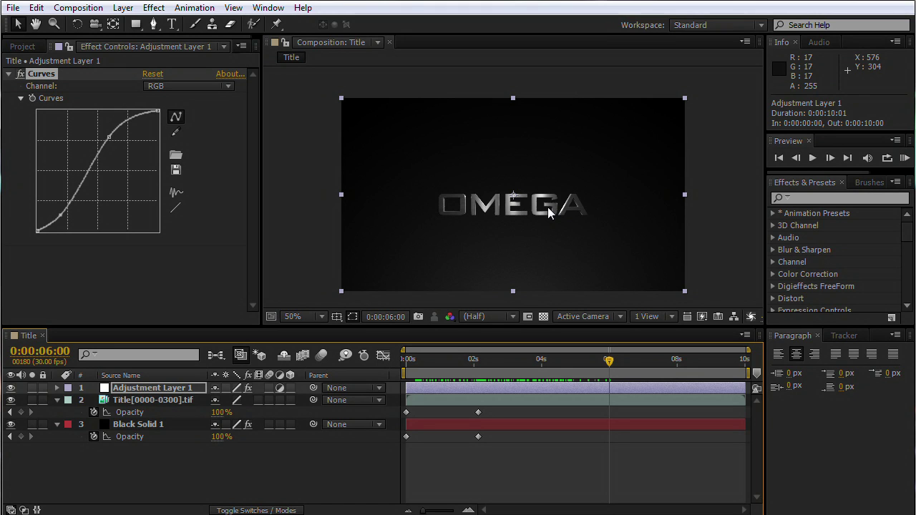
# - Lower the midpoint of the Red channel curve slightly and check the tint around 0:00:05:28
pyautogui.click(179, 86)
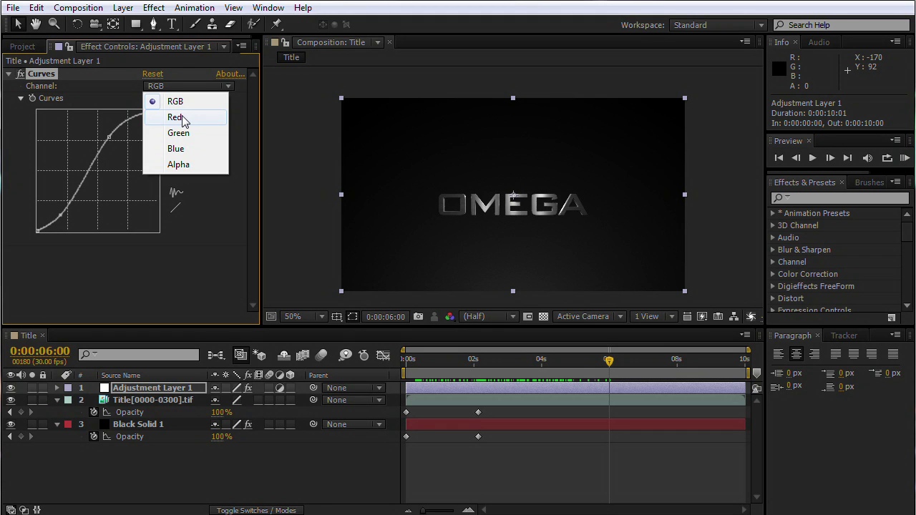
pyautogui.click(179, 117)
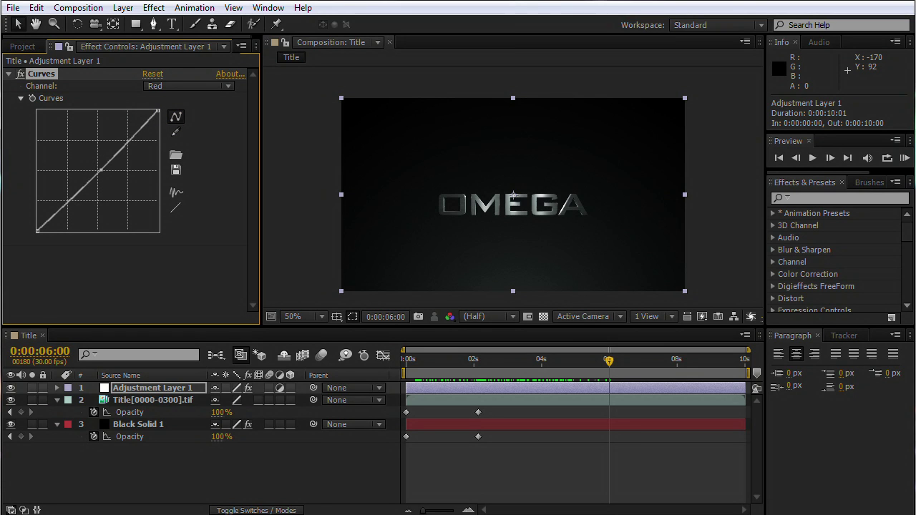
pyautogui.press('/')
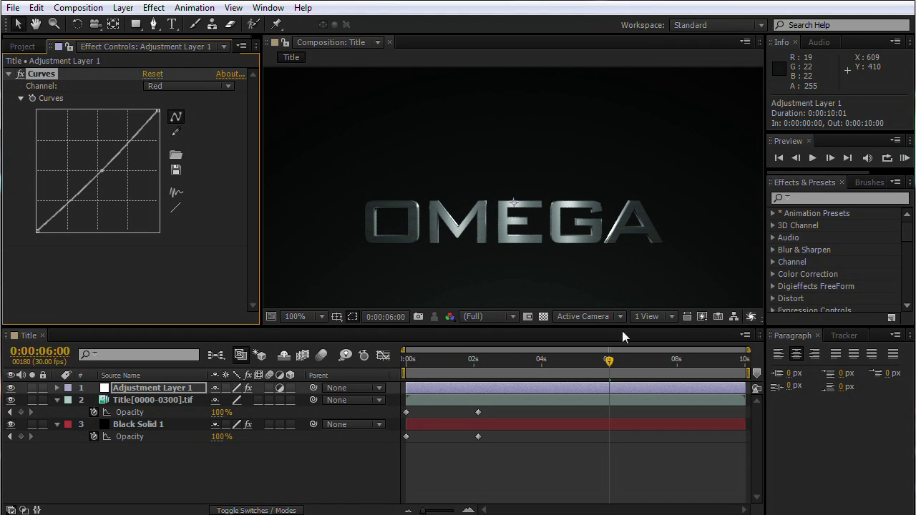
pyautogui.moveTo(101, 171); pyautogui.dragTo(101, 172)
pyautogui.moveTo(624, 361); pyautogui.dragTo(609, 345)
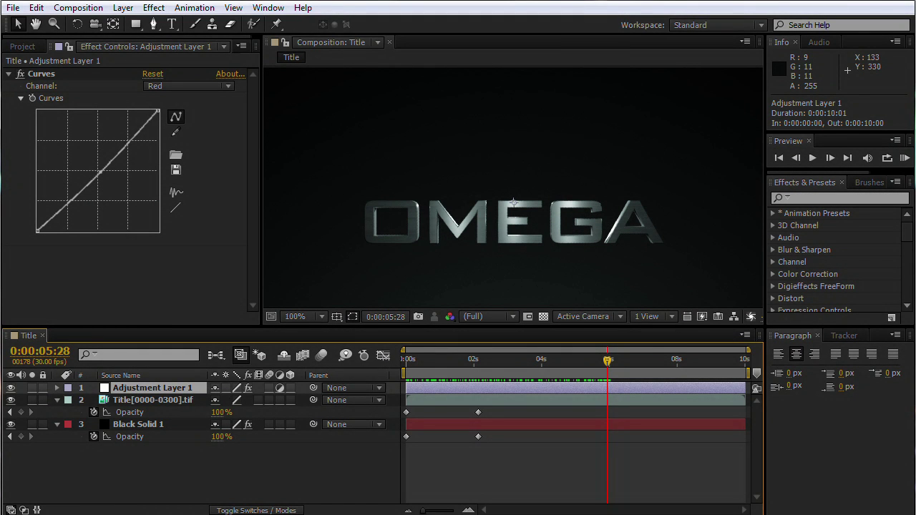
# - Apply Gaussian Blur to the adjustment layer and keyframe its Blurriness at 0.0 at 0:00:02:29
pyautogui.click(155, 8)
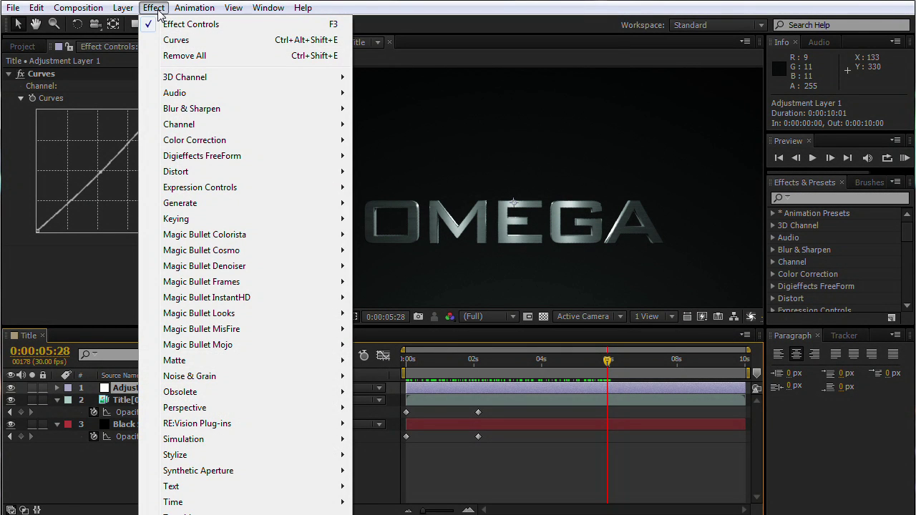
pyautogui.moveTo(117, 110)
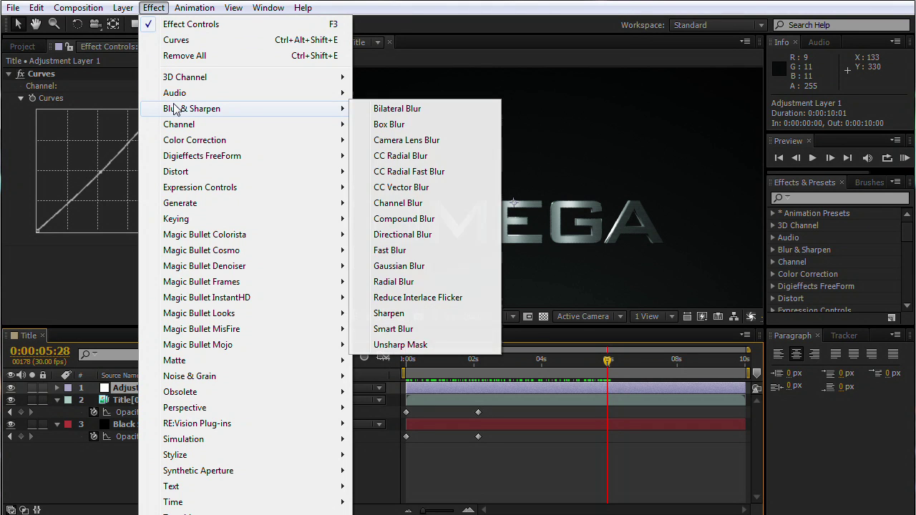
pyautogui.click(404, 267)
pyautogui.moveTo(526, 360); pyautogui.dragTo(506, 359)
pyautogui.click(33, 262)
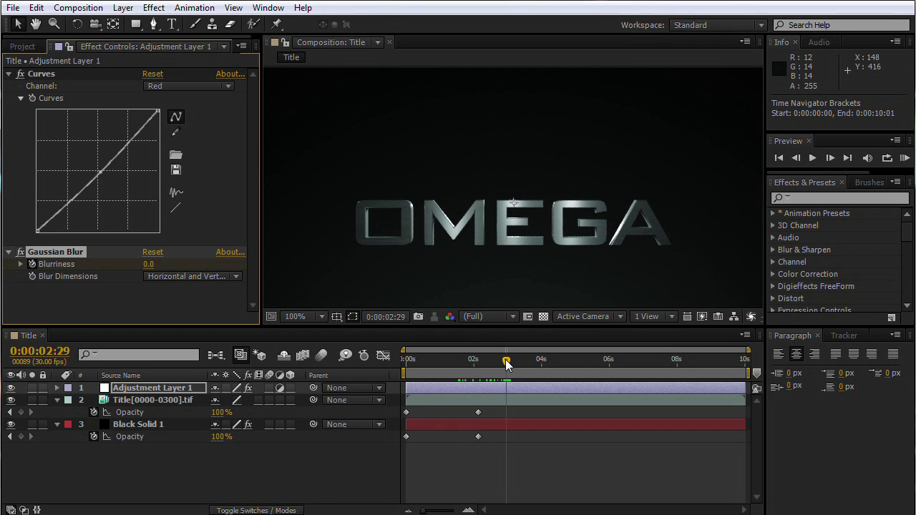
# - Set the Blurriness to 23.6 at 0:00:00:00, preview the blur-in, and go to 0:00:04:00
pyautogui.moveTo(506, 362); pyautogui.dragTo(402, 362)
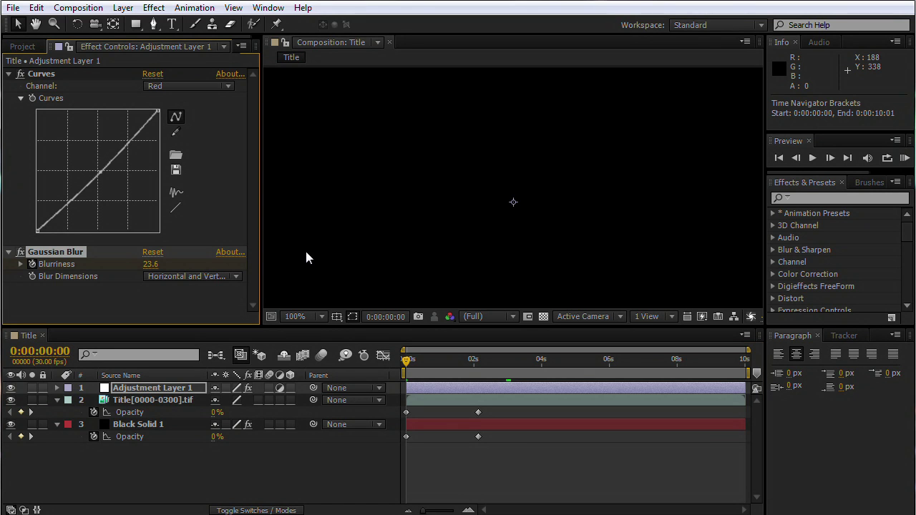
pyautogui.press('KP_0')
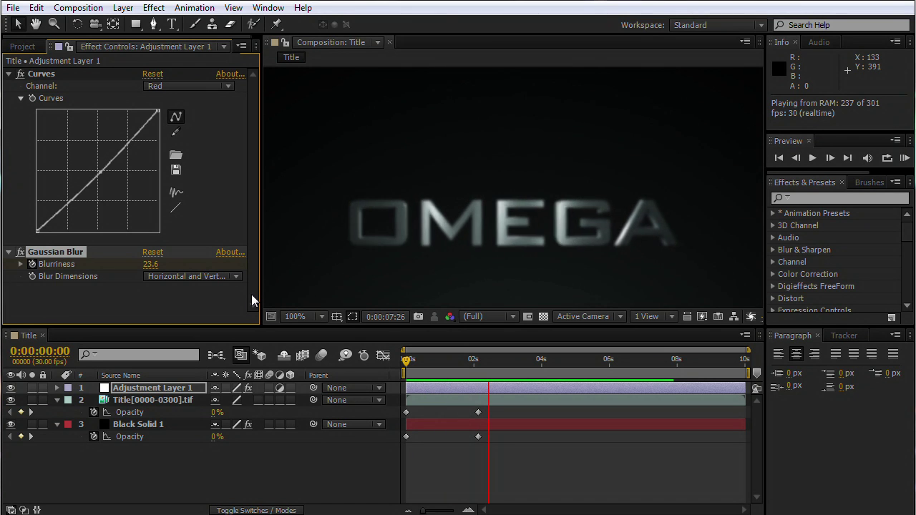
pyautogui.click(542, 361)
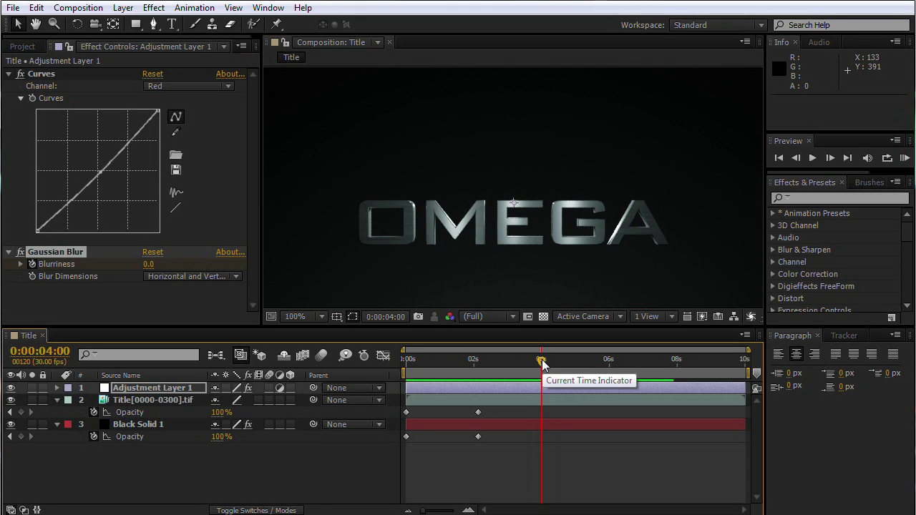
# - Apply Stylize > Glow to the adjustment layer and check the glowing title at 0:00:05:17
pyautogui.scroll(-2, 570, 226)
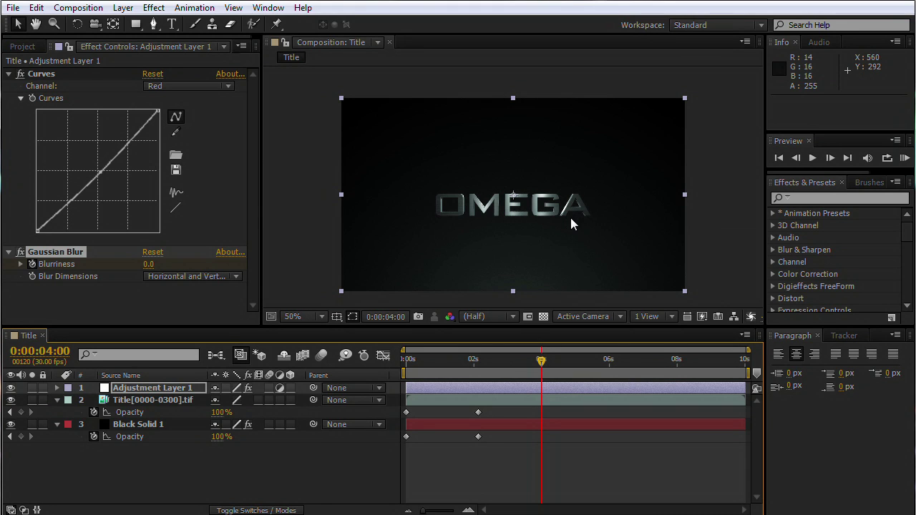
pyautogui.click(126, 388)
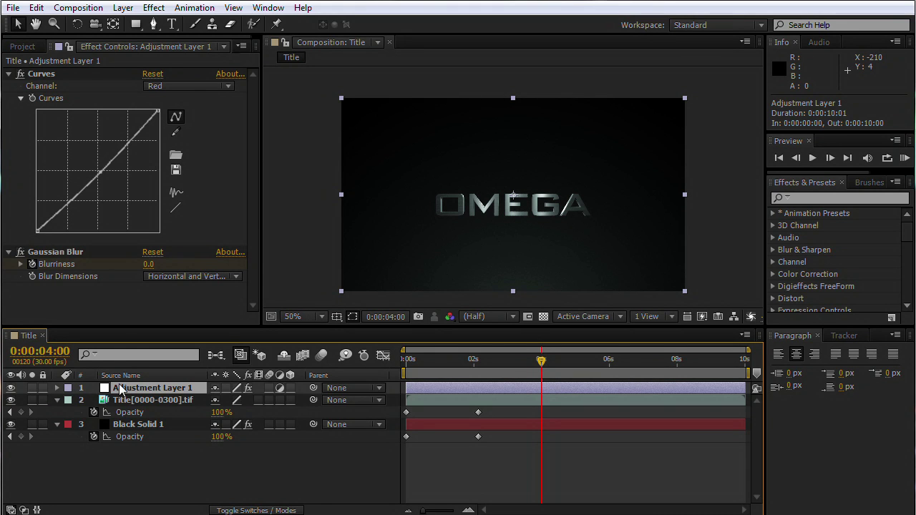
pyautogui.click(154, 10)
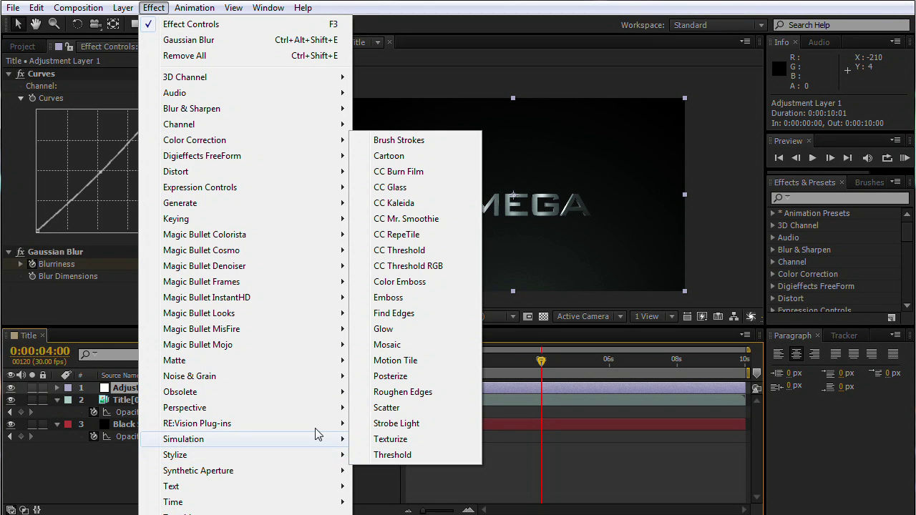
pyautogui.click(418, 328)
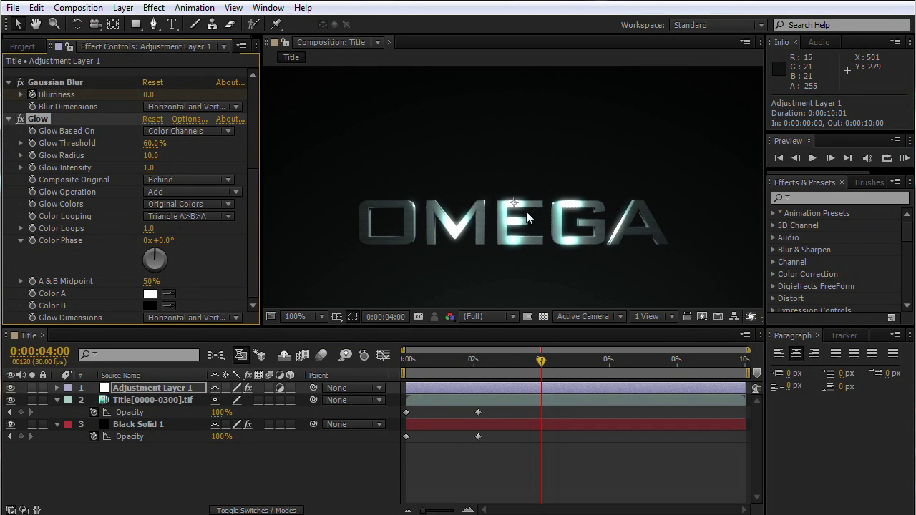
pyautogui.moveTo(540, 359); pyautogui.dragTo(595, 358)
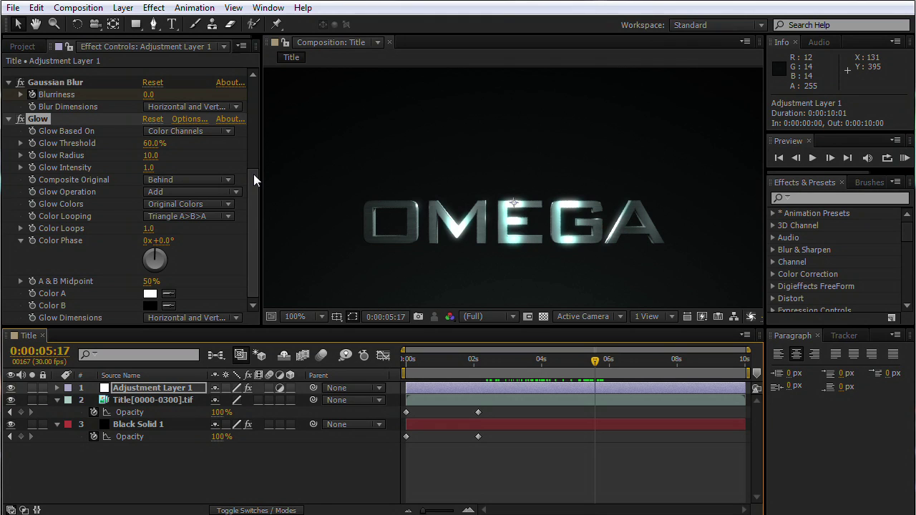
# - Set the Glow Dimensions to Horizontal and the Glow Radius to 311.0, and check the light streaks at an earlier time
pyautogui.click(253, 173)
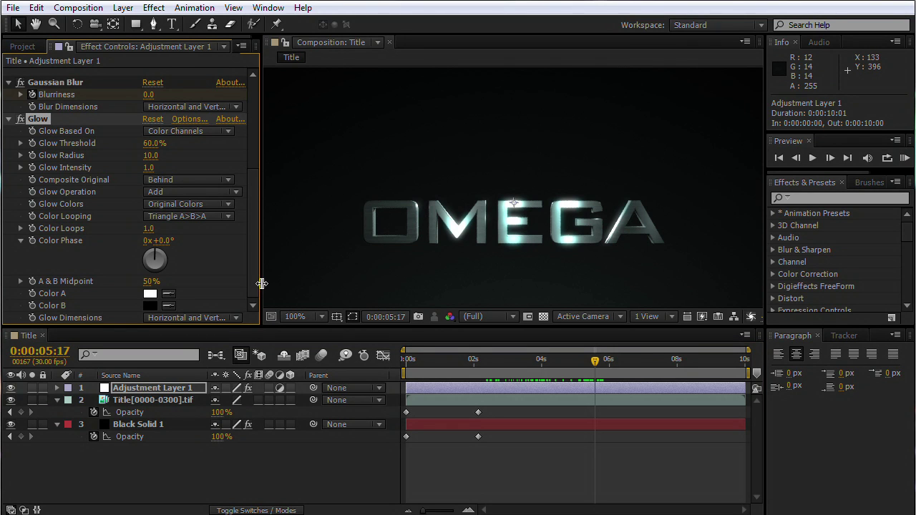
pyautogui.moveTo(262, 284); pyautogui.dragTo(314, 277)
pyautogui.click(228, 318)
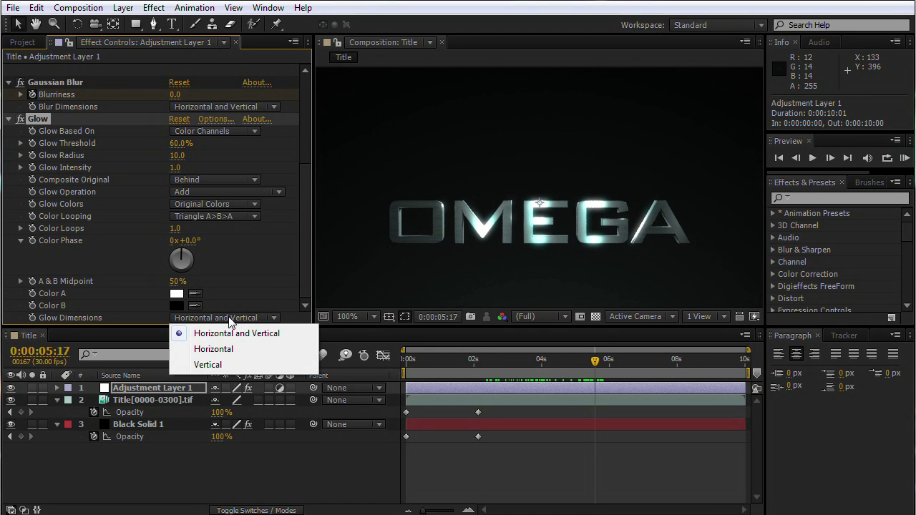
pyautogui.click(213, 350)
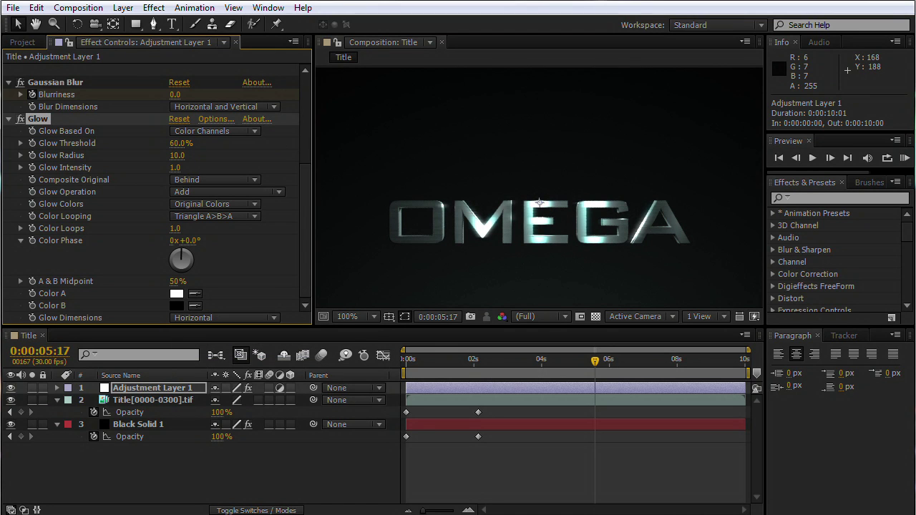
pyautogui.moveTo(177, 155); pyautogui.dragTo(392, 155)
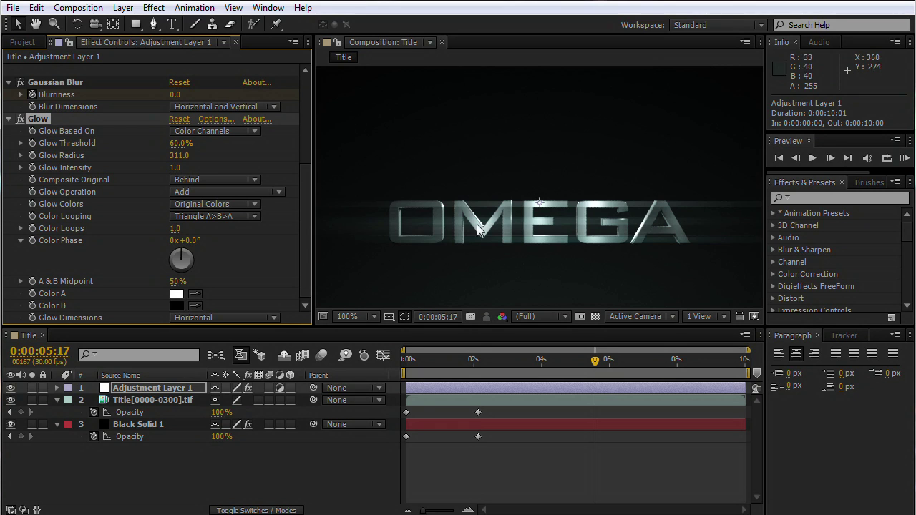
pyautogui.scroll(-1, 478, 225)
pyautogui.moveTo(593, 360); pyautogui.dragTo(528, 379)
# - Add a black solid between the title and the background for the Optical Flares effect, and end the RAM preview
pyautogui.rightClick(172, 481)
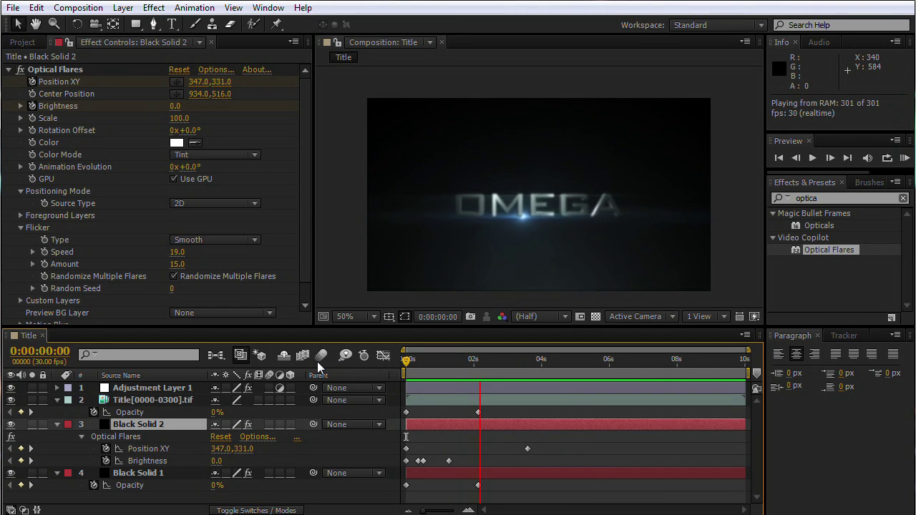
pyautogui.press('space')
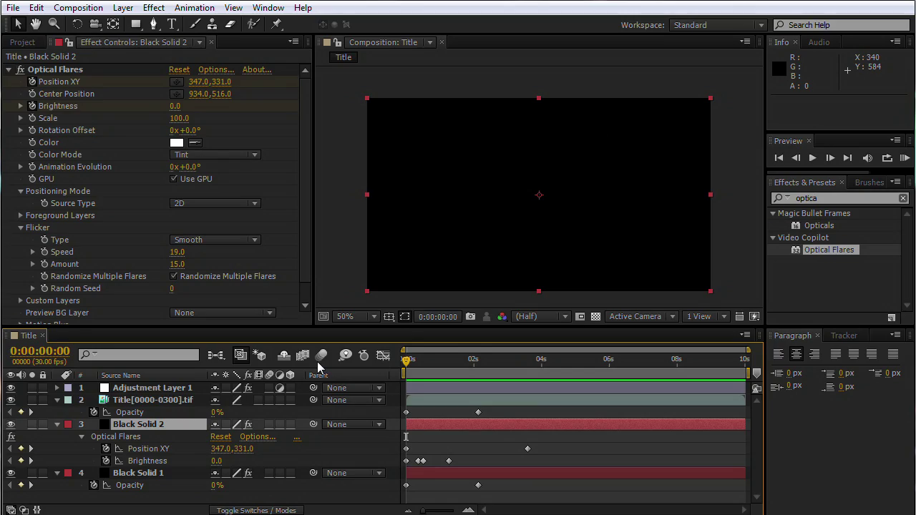